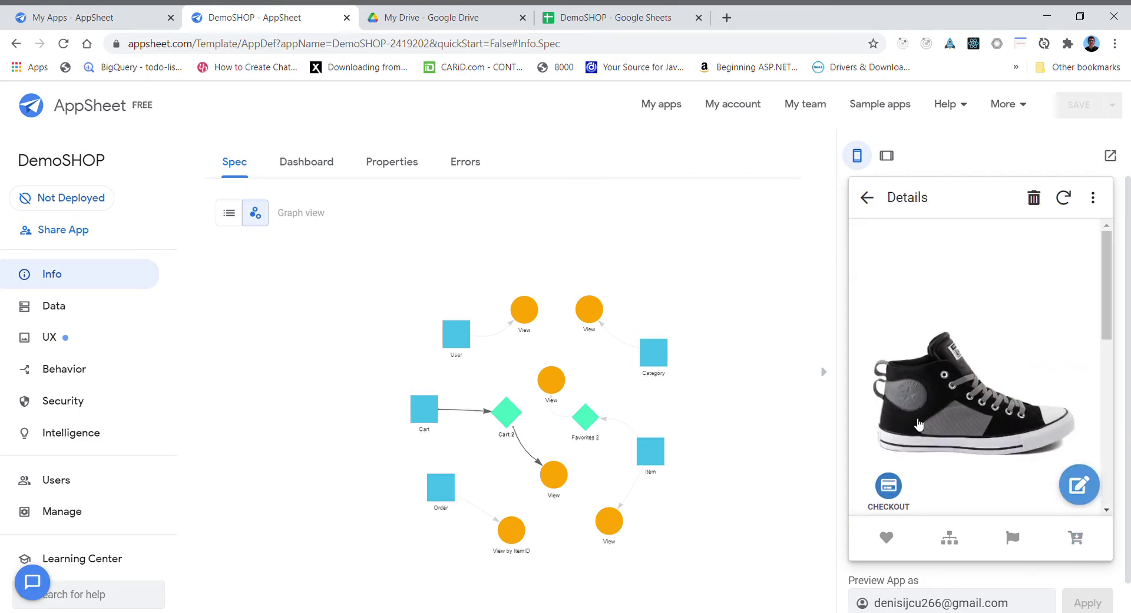
Check out the sneaker in the app preview, look through the Orders list, and return to the Cart view
left_click(891, 487)
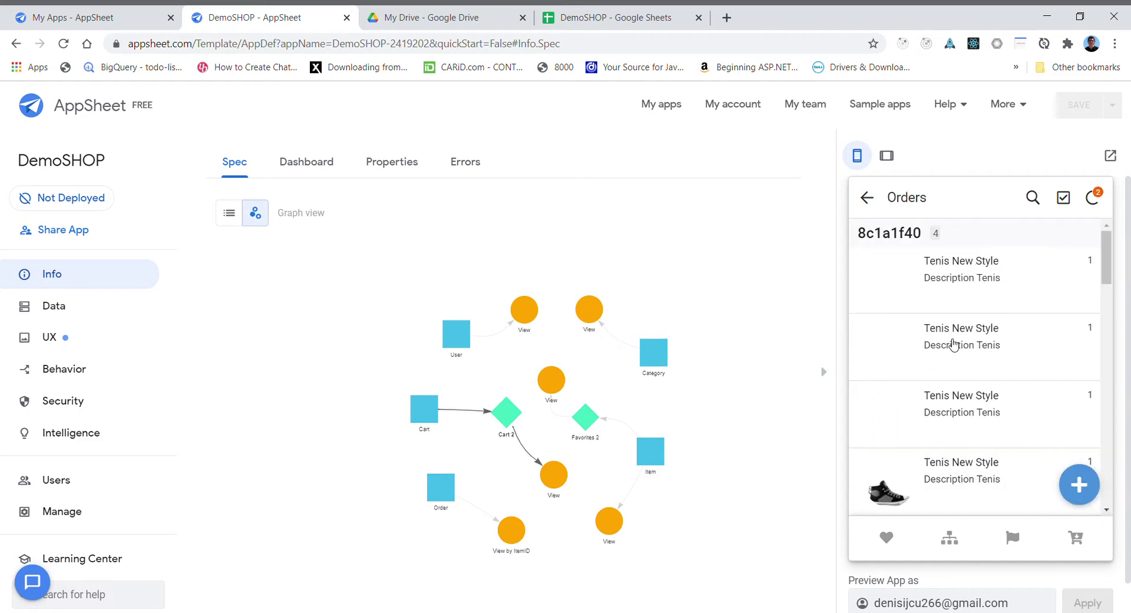
scroll(957, 330, "down", 2)
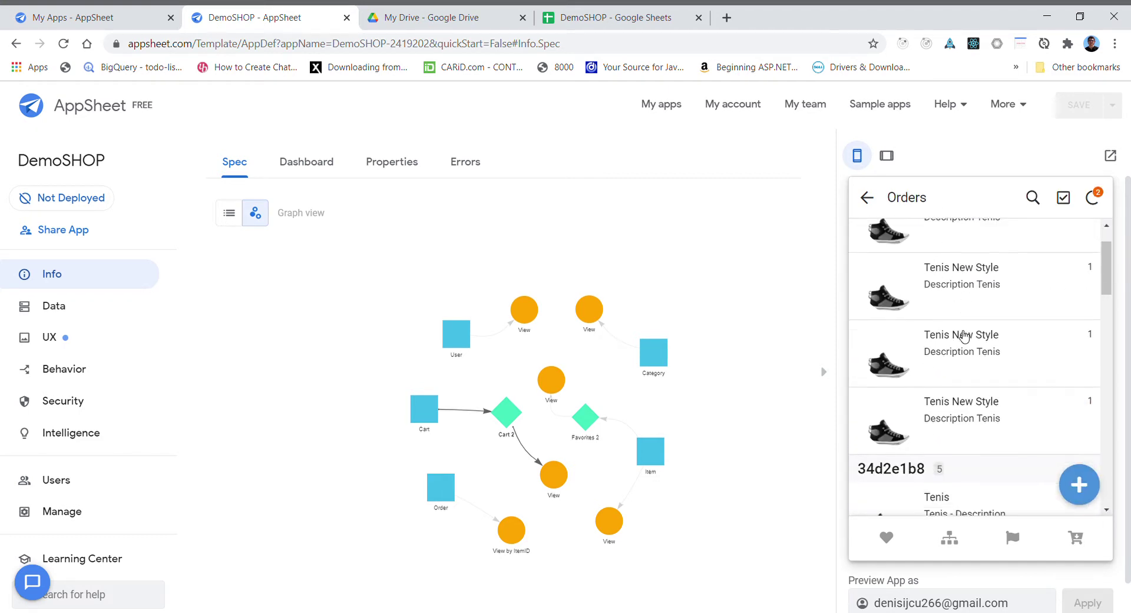
scroll(955, 342, "up", 2)
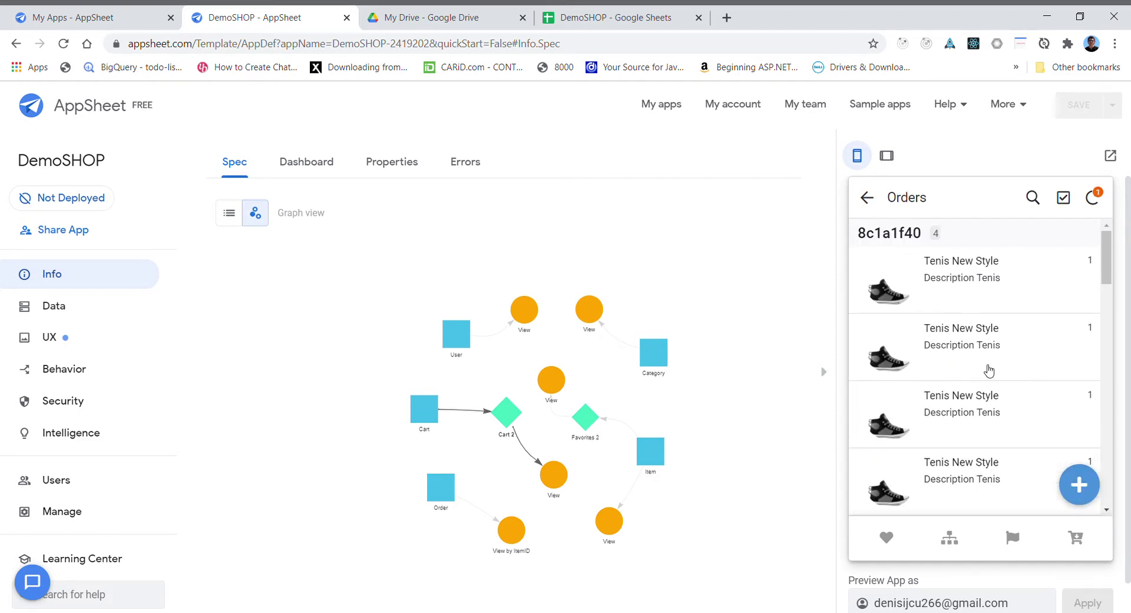
left_click(1073, 537)
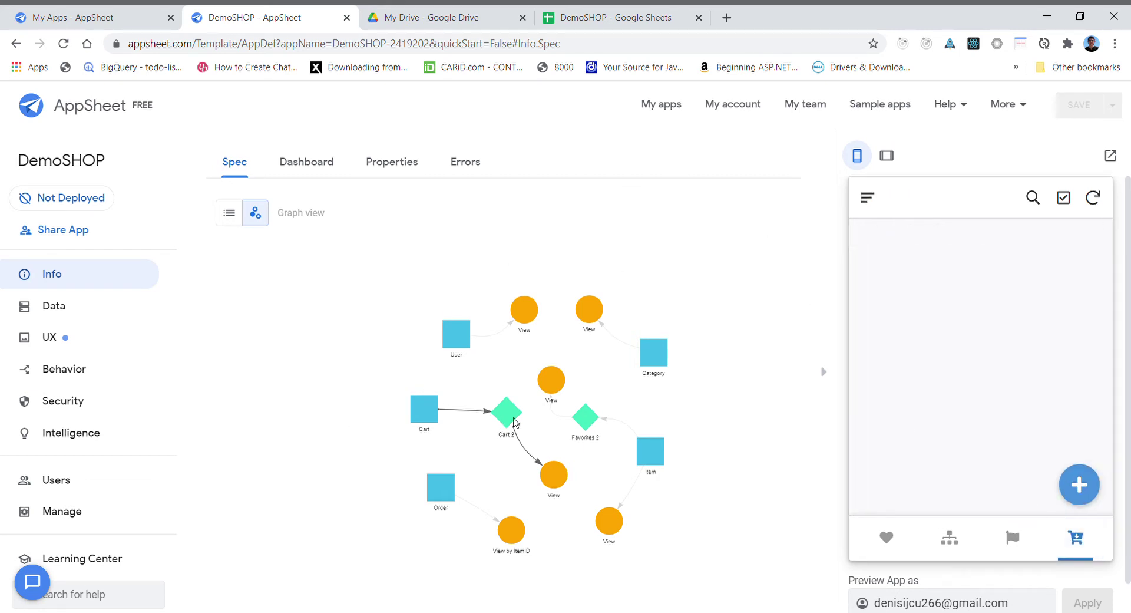
Switch to the DemoSHOP spreadsheet in Google Sheets and delete rows 4 - 20 from the Cart sheet
left_click(589, 18)
scroll(268, 366, "up", 1)
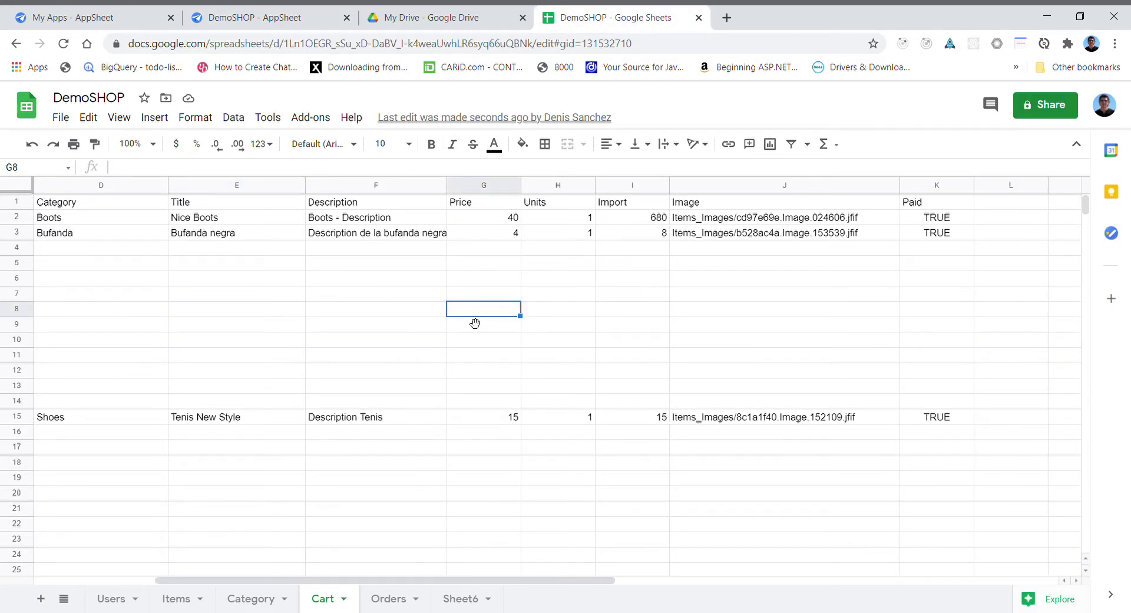
left_click(191, 330)
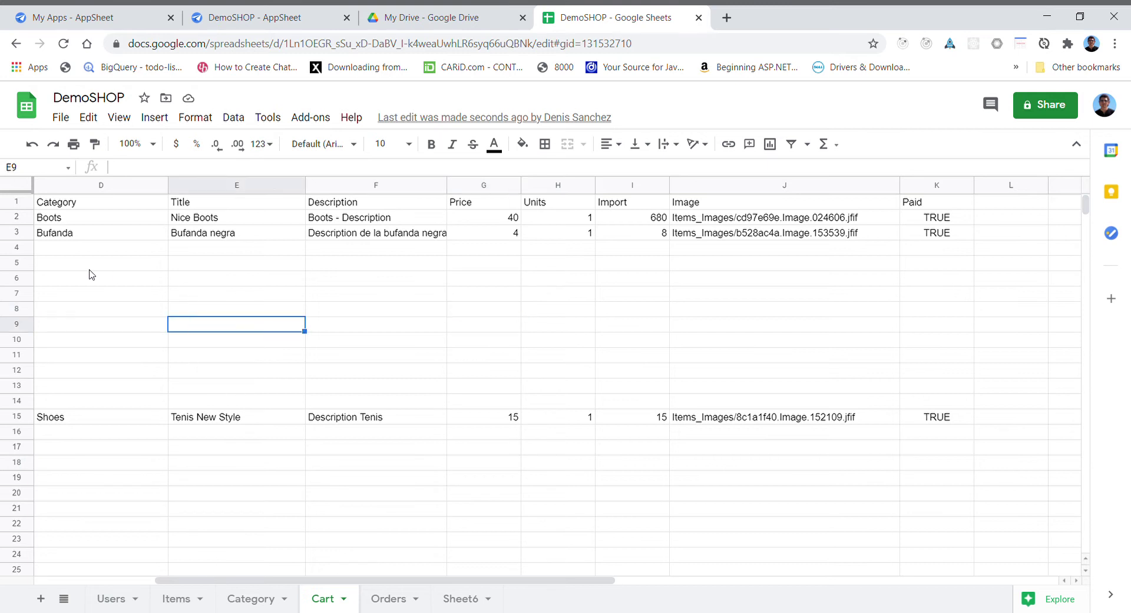
left_click_drag(42, 253, 900, 486)
right_click(782, 367)
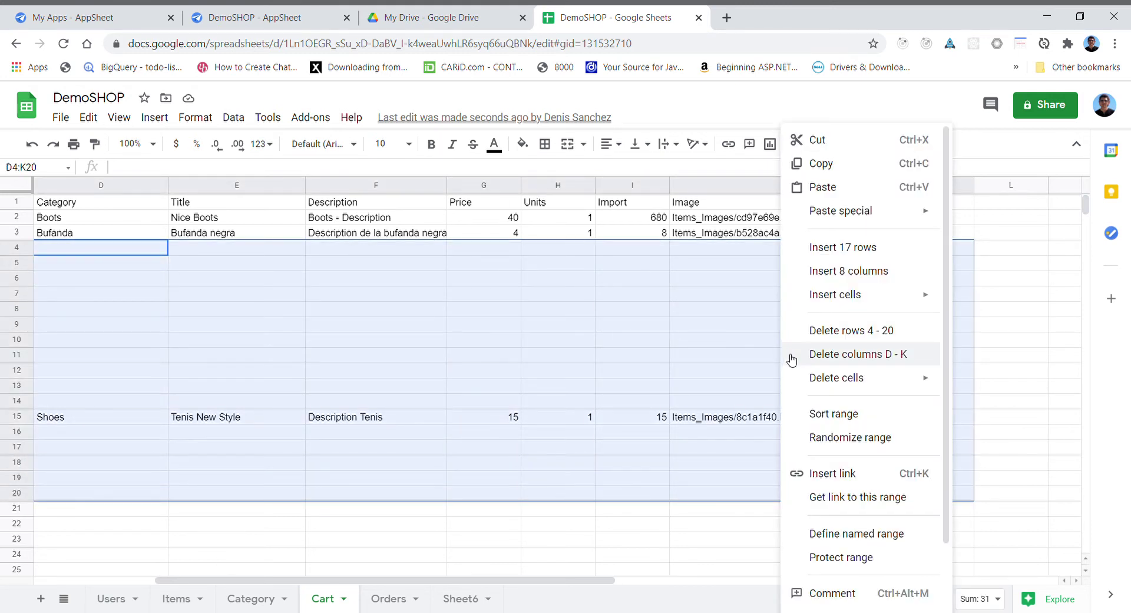
left_click(847, 332)
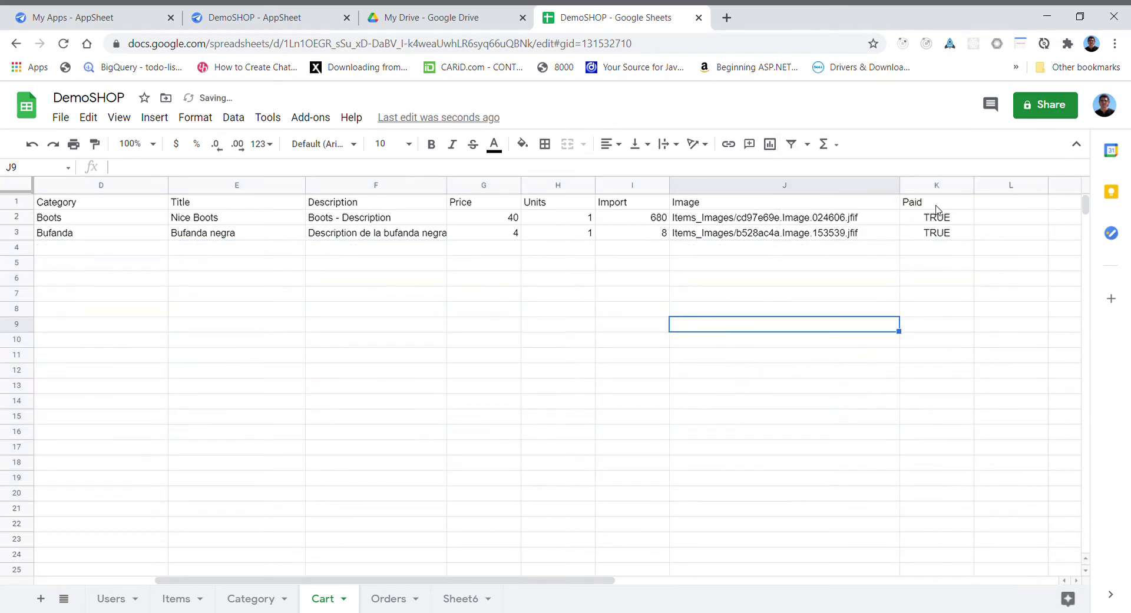
Examine the Paid column's header and its values for the two remaining items in the Cart sheet
left_click(933, 218)
left_click(928, 202)
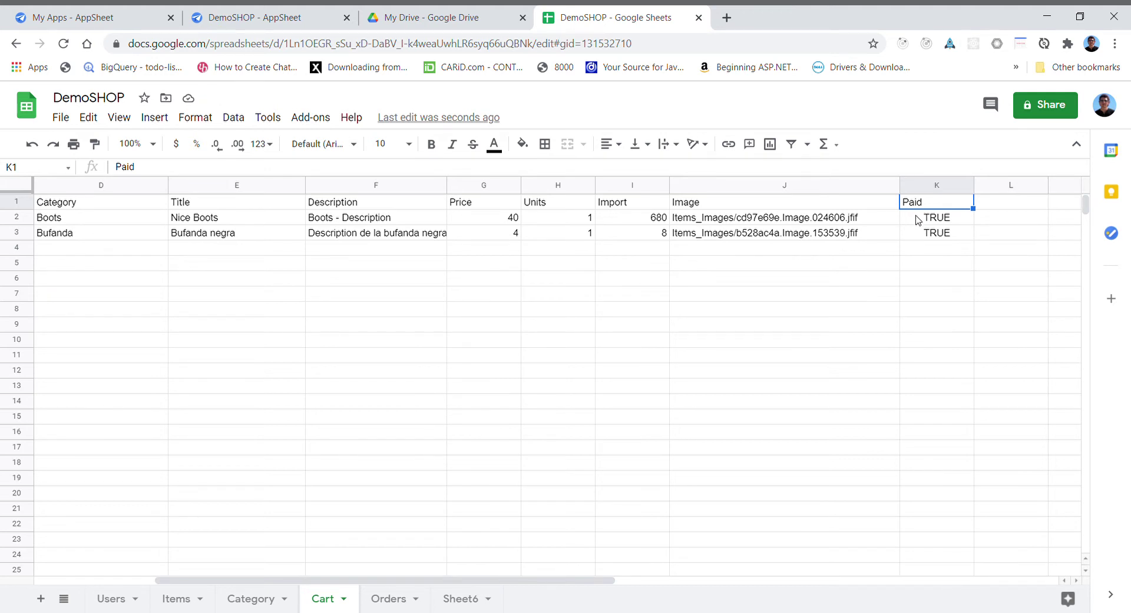
left_click(917, 220)
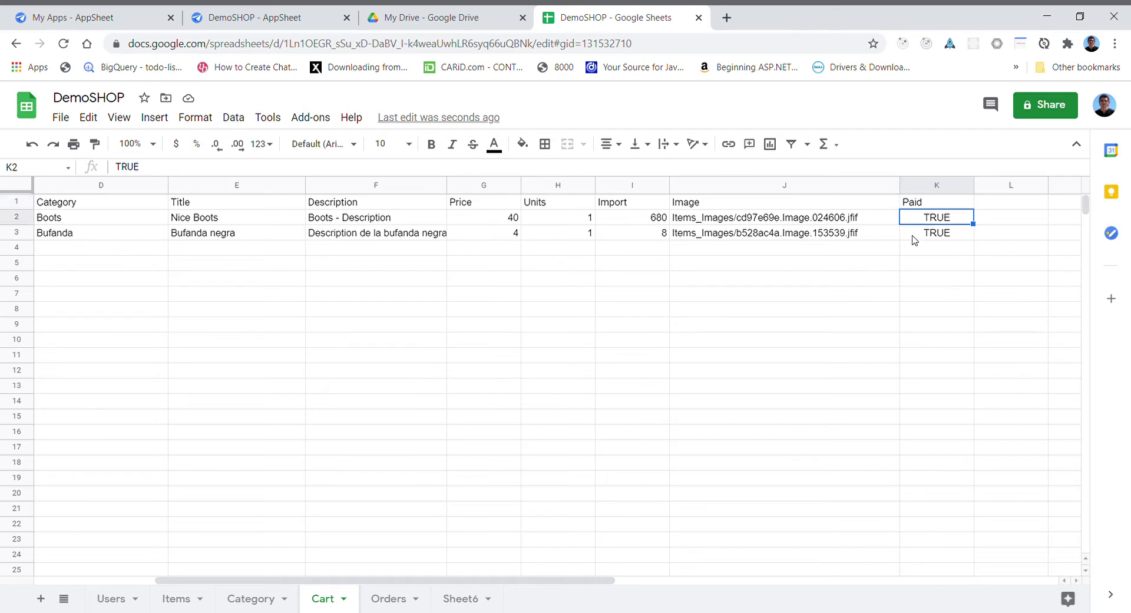
left_click(917, 233)
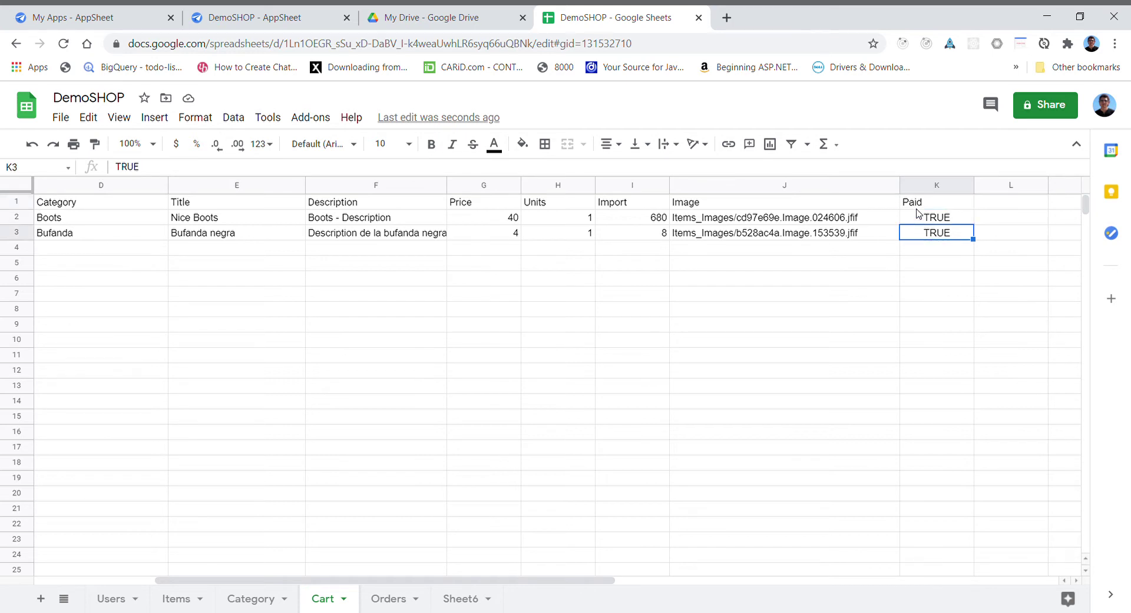
left_click(919, 208)
left_click(914, 221)
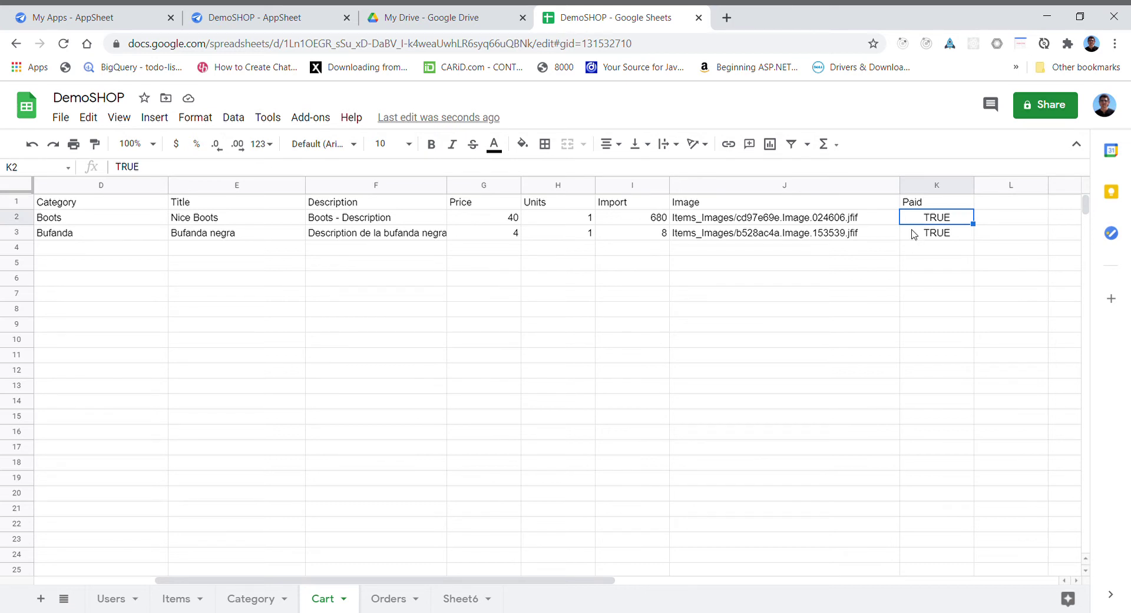
left_click(914, 234)
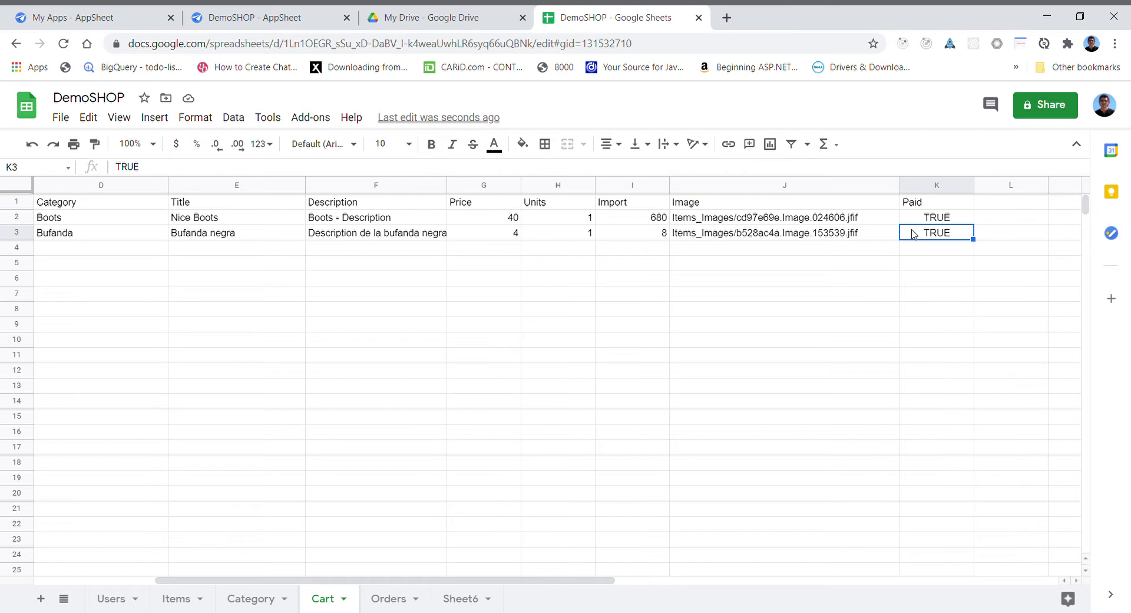
left_click(915, 218)
left_click(915, 234)
left_click(917, 221)
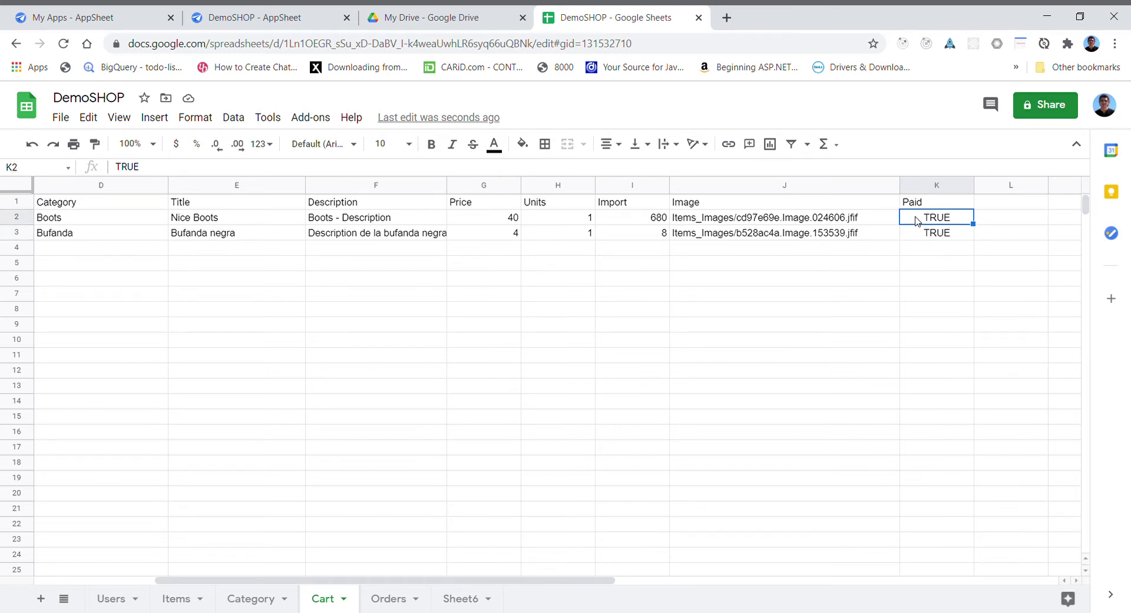
left_click(917, 234)
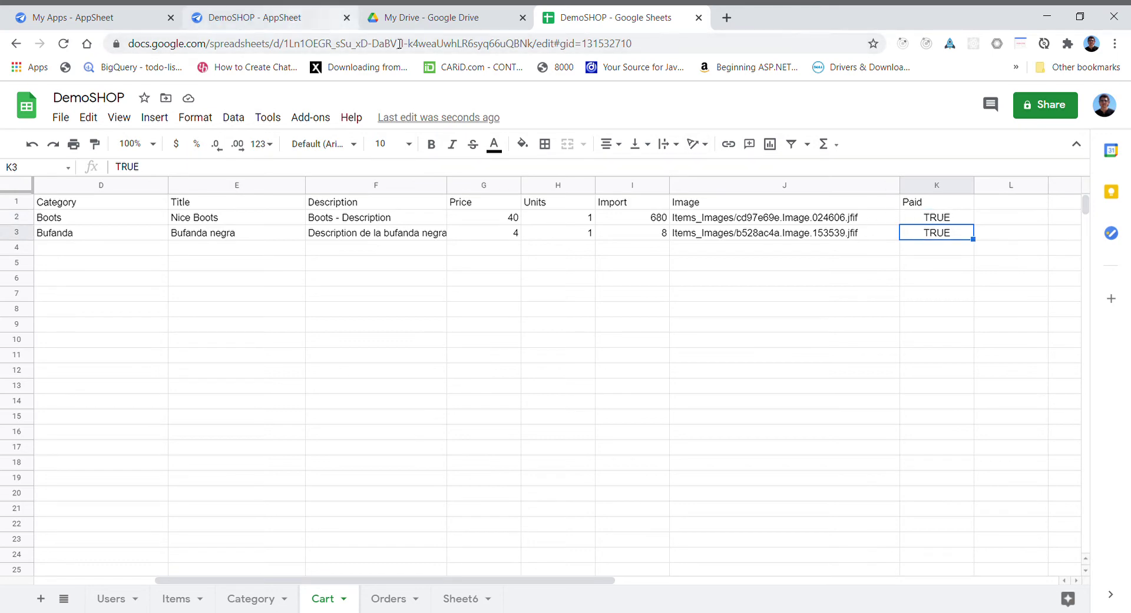
Switch back to AppSheet, regenerate the Cart table's column structure, and check its column list through to Paid
left_click(292, 23)
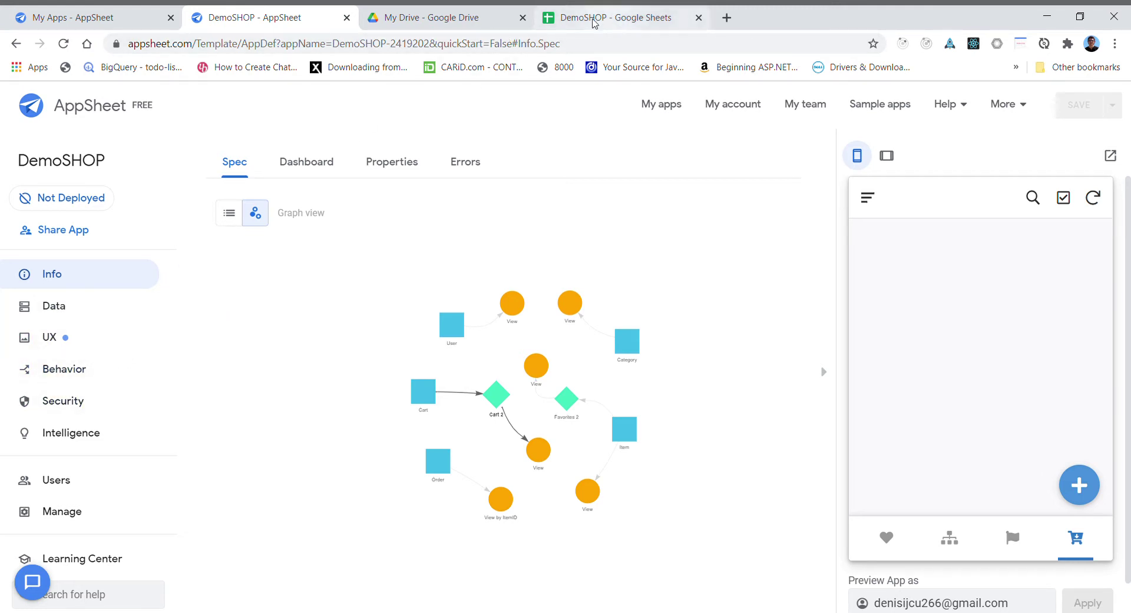
left_click(52, 313)
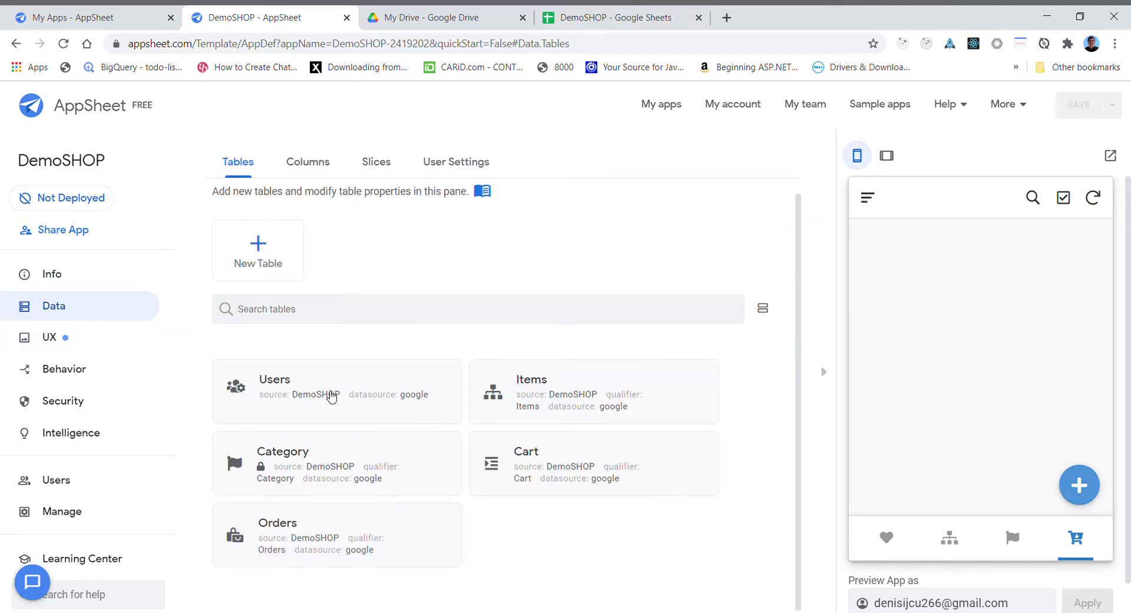
left_click(316, 168)
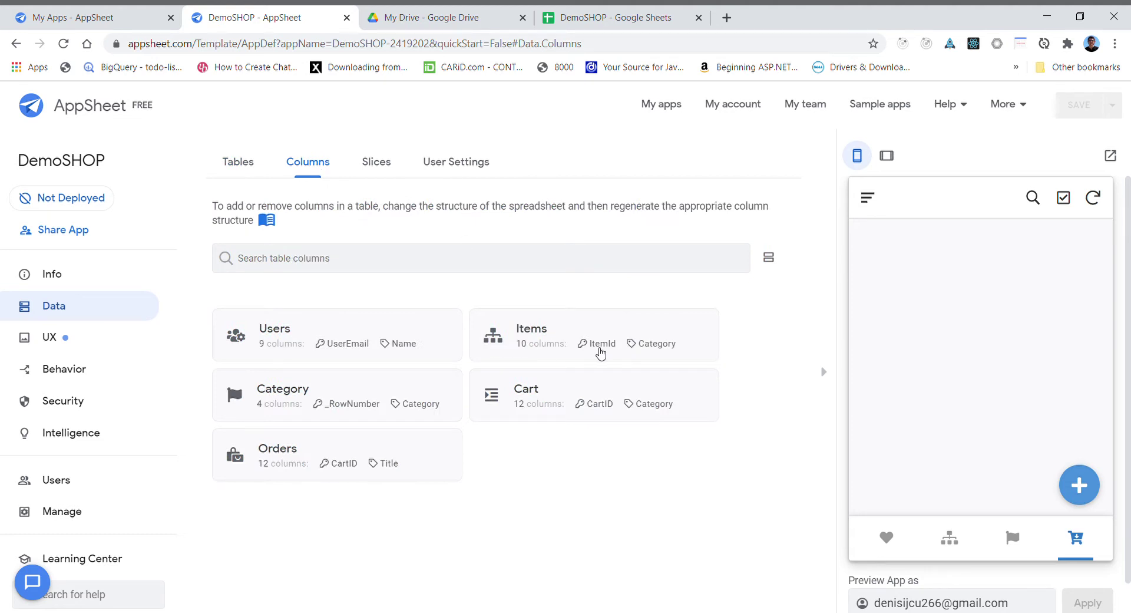
left_click(526, 399)
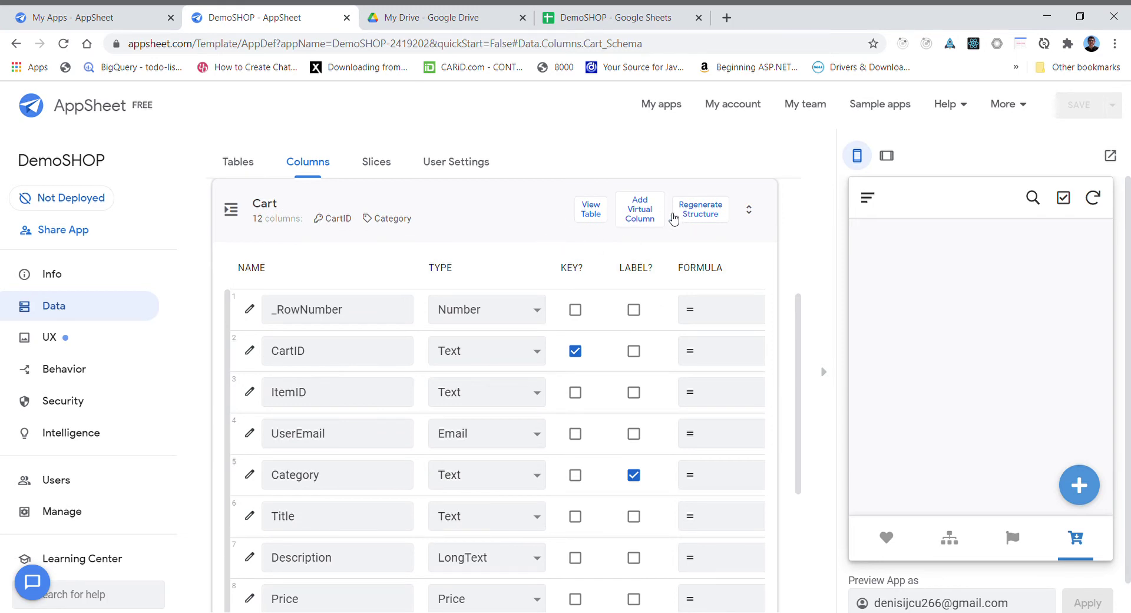
left_click(708, 216)
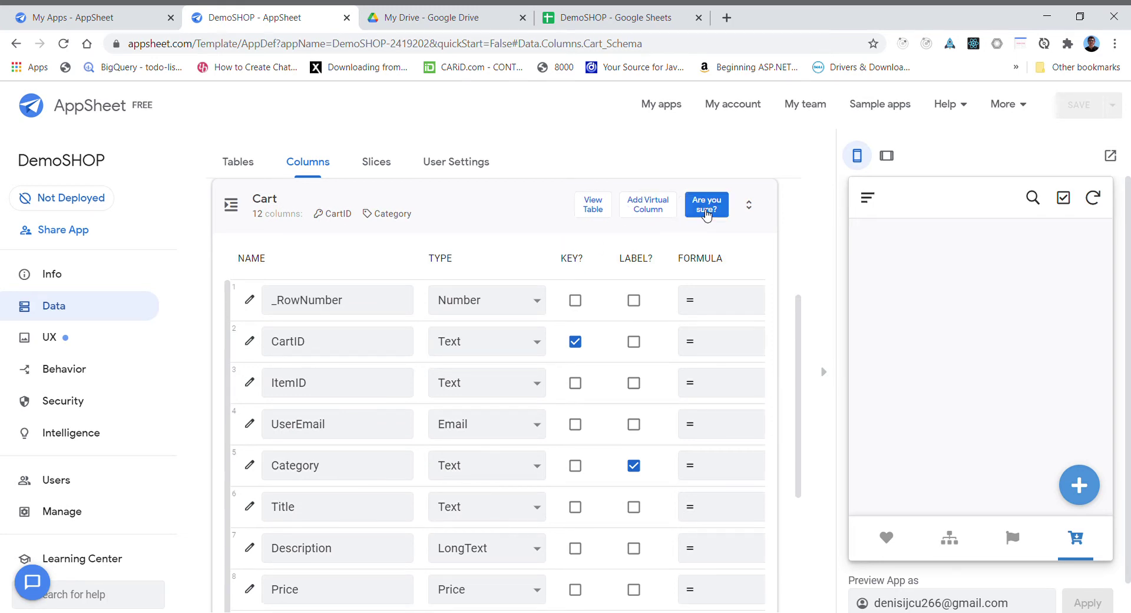
left_click(707, 210)
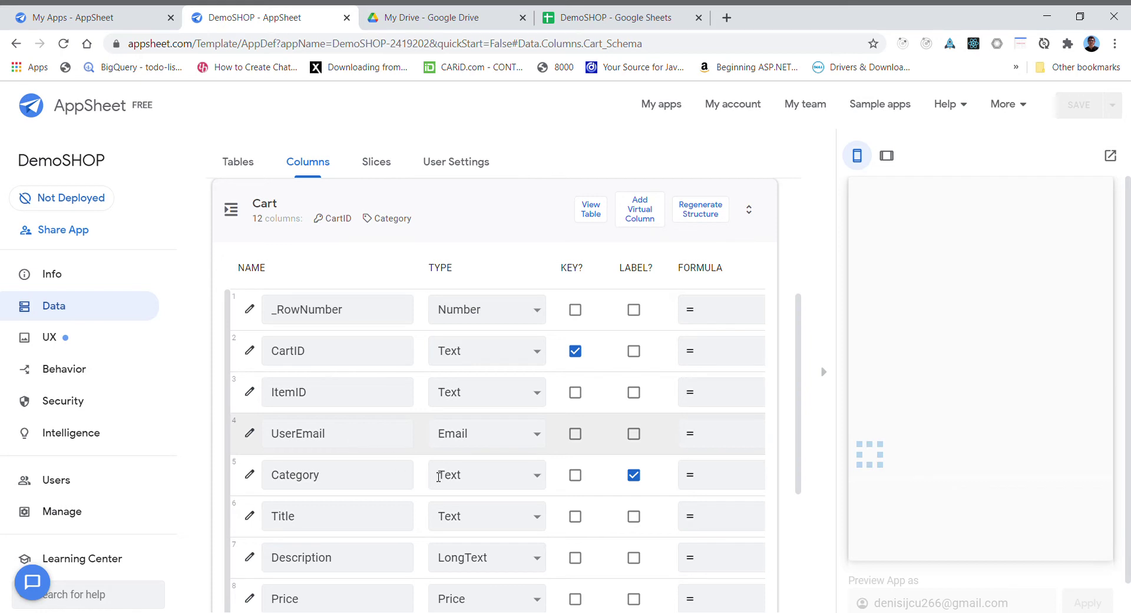
scroll(761, 371, "down", 1)
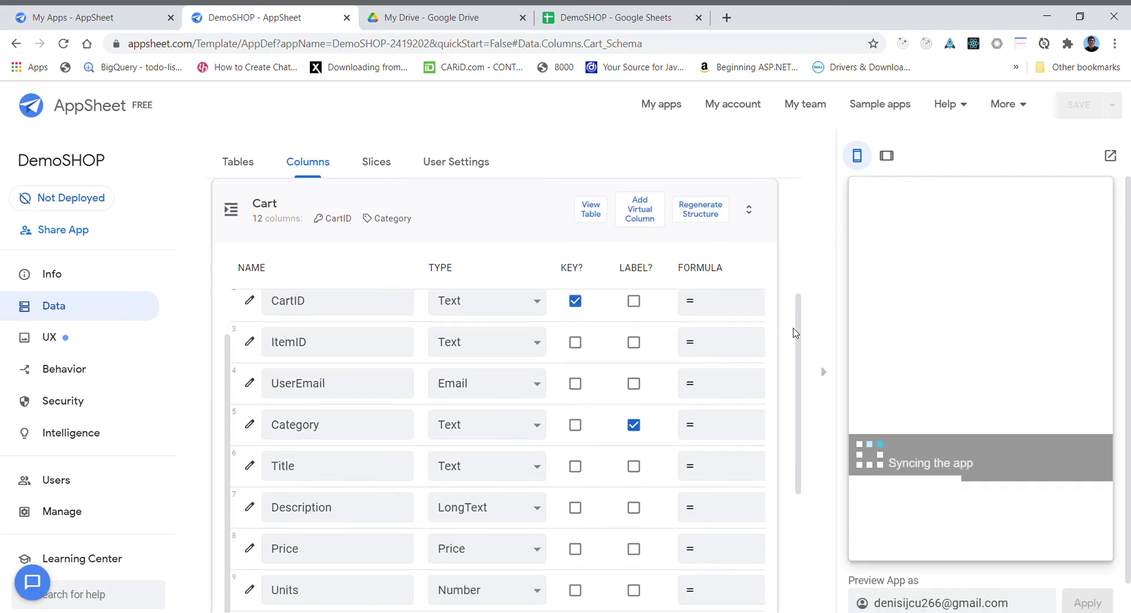
scroll(803, 353, "down", 3)
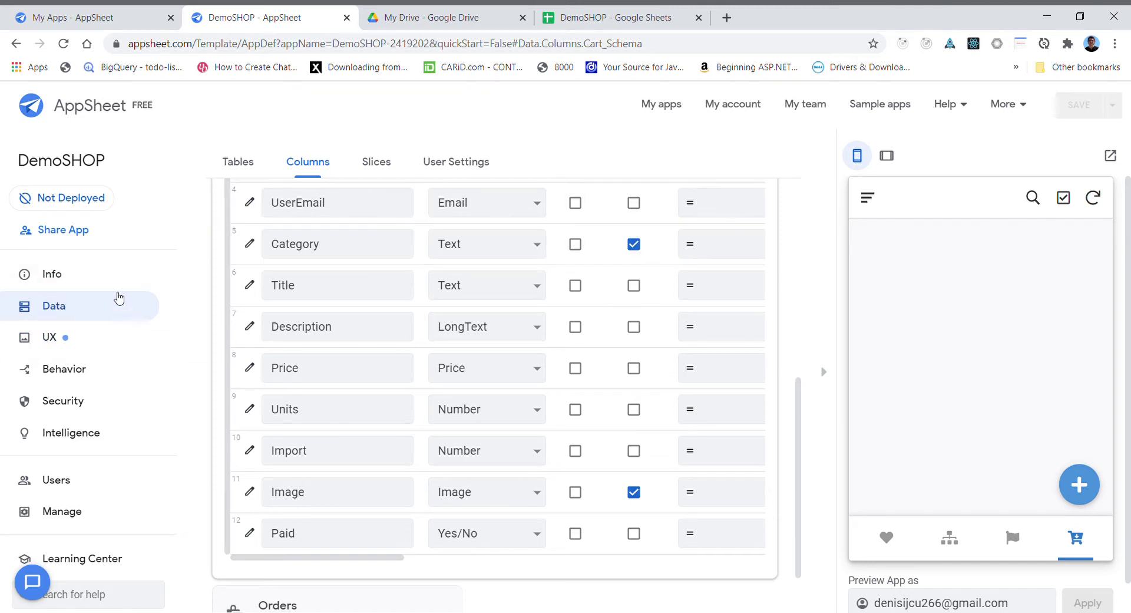
Review the Cart 2 slice's source table, row filter condition and update mode, then collapse the slice
left_click(57, 310)
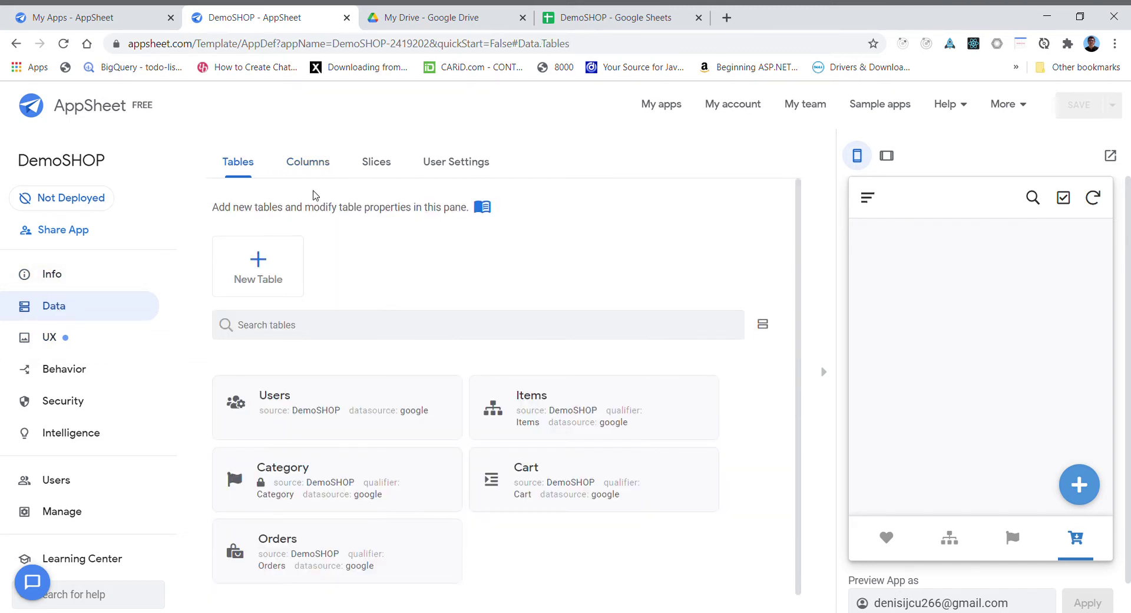
left_click(373, 163)
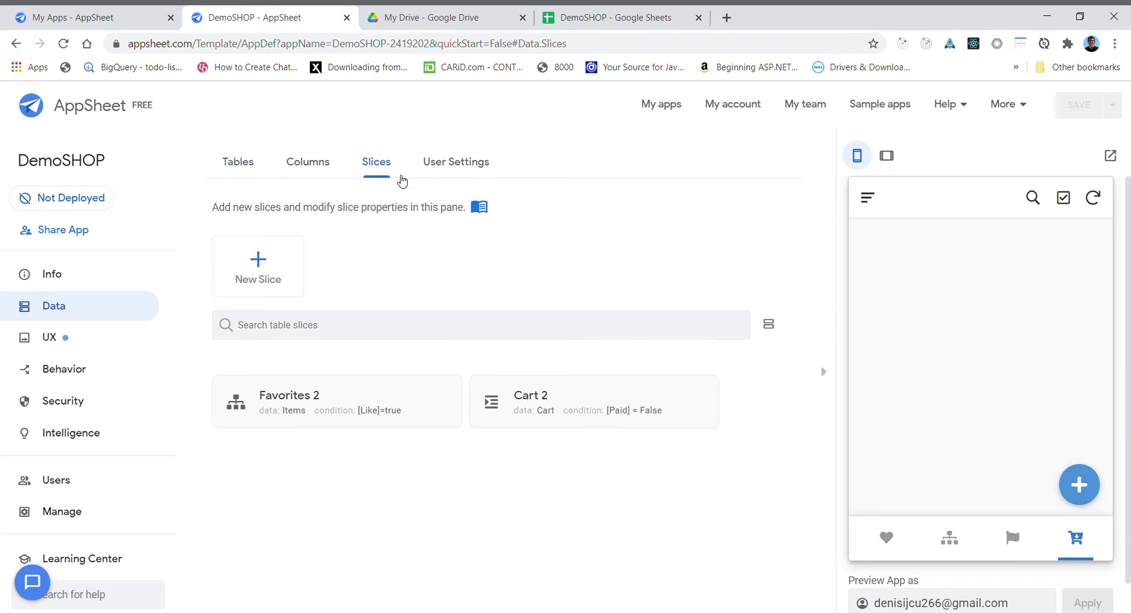
left_click(541, 410)
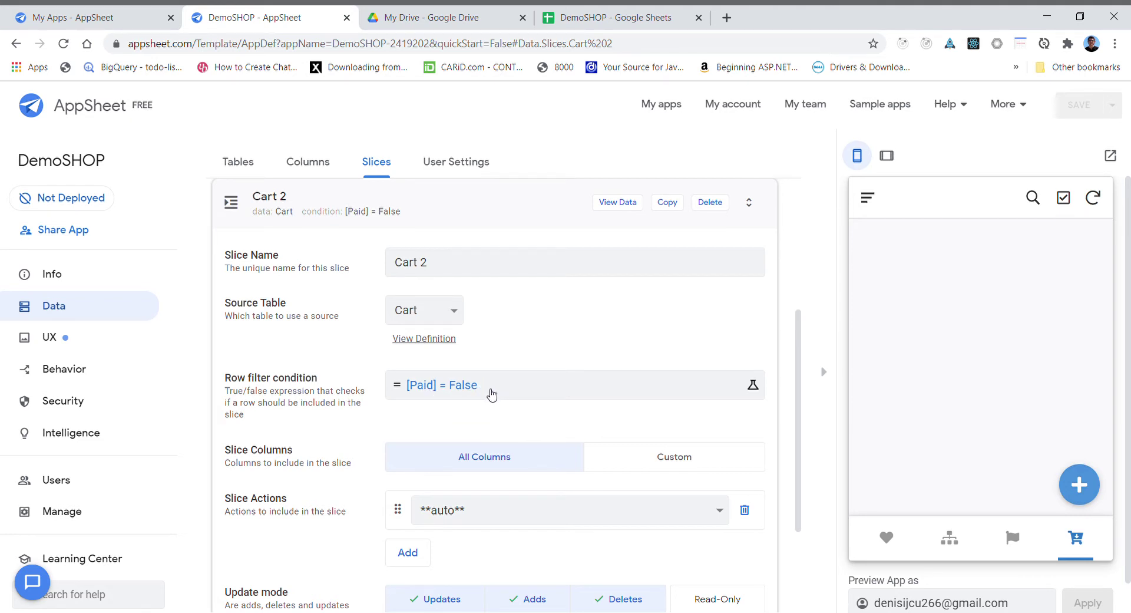
scroll(494, 392, "down", 1)
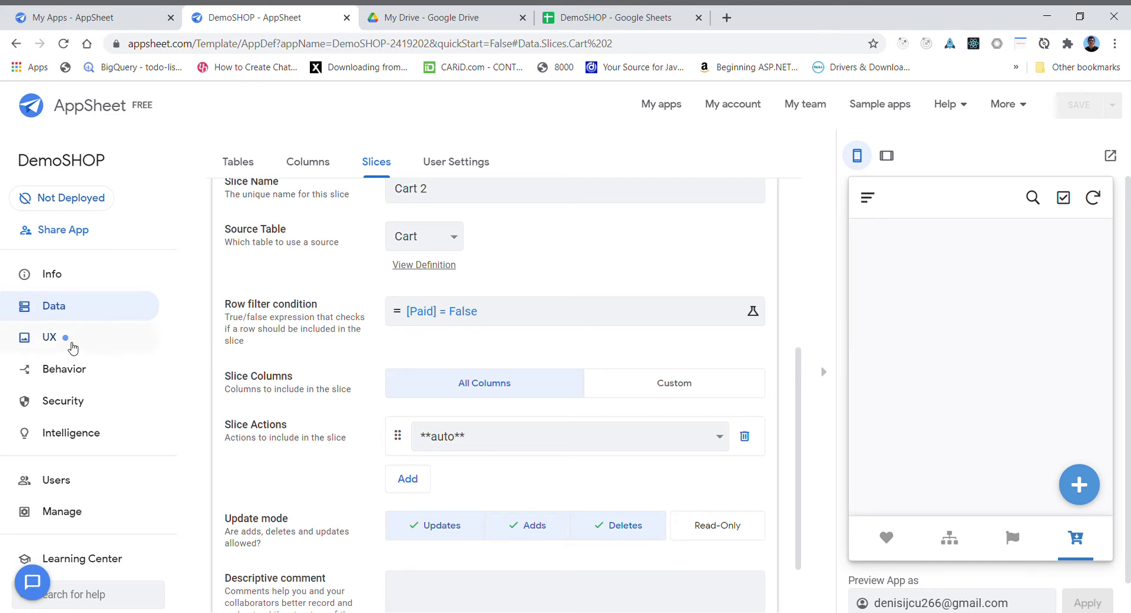
scroll(542, 304, "down", 2)
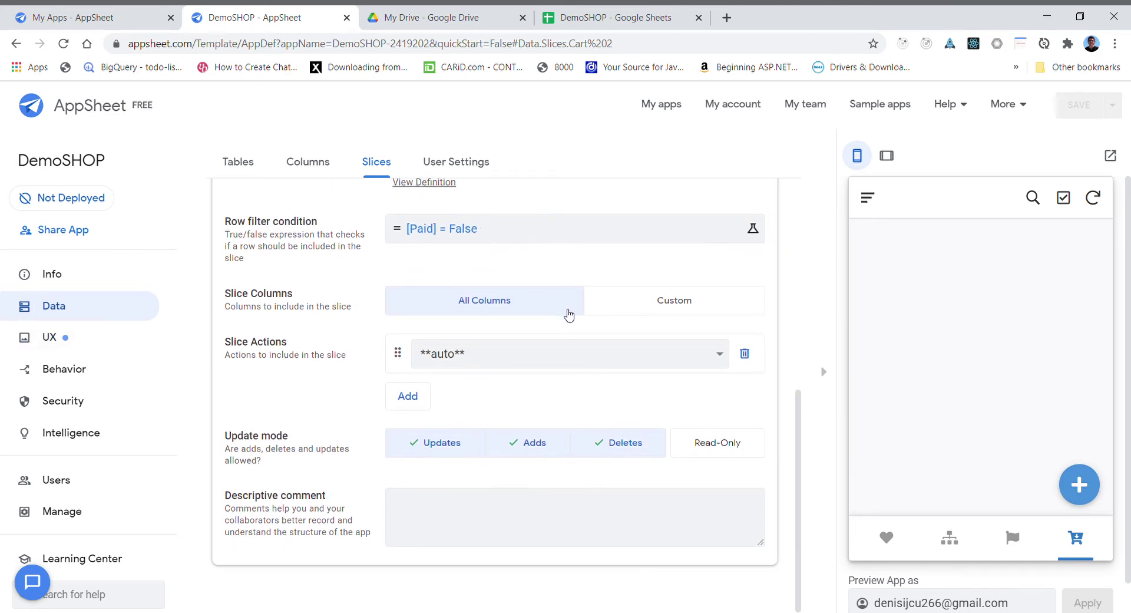
scroll(567, 314, "up", 4)
left_click(450, 264)
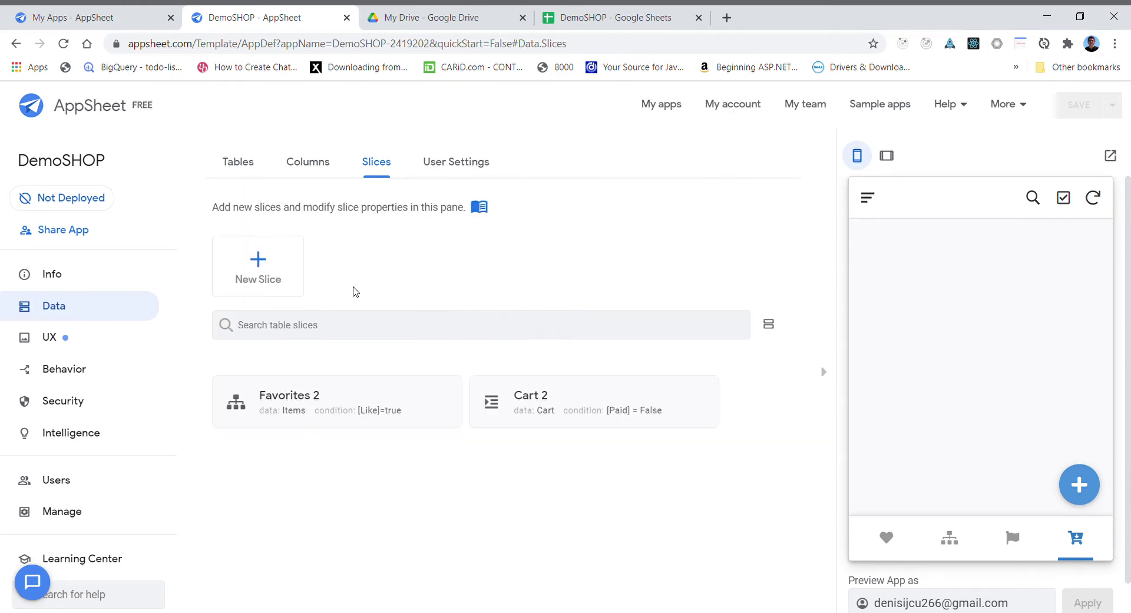
Open the Cart primary view's settings and review its data source, view type and position
left_click(57, 340)
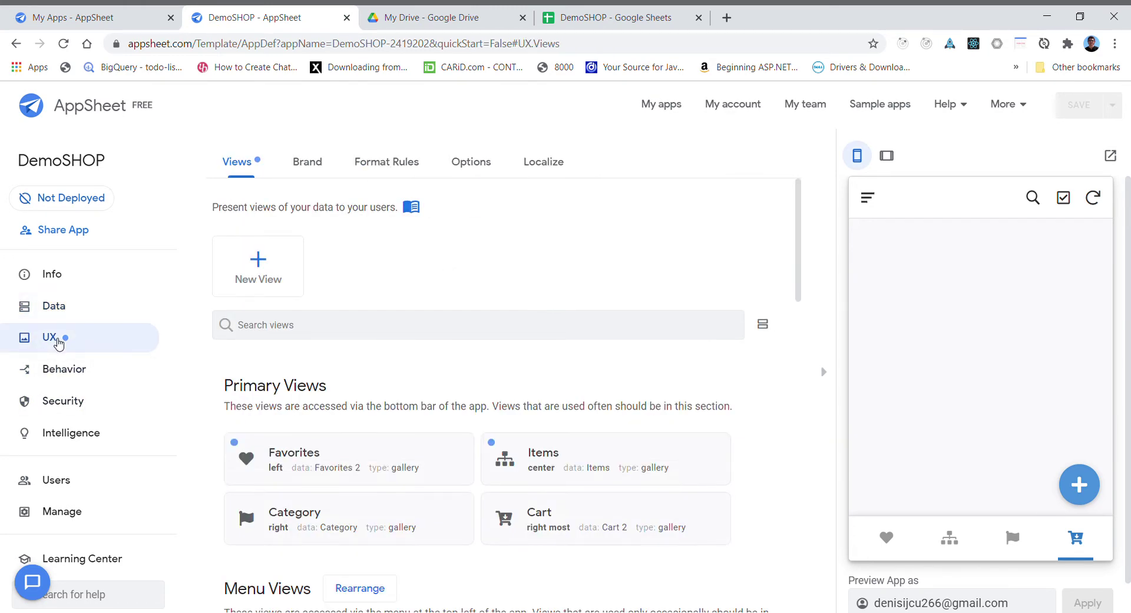
scroll(327, 446, "down", 2)
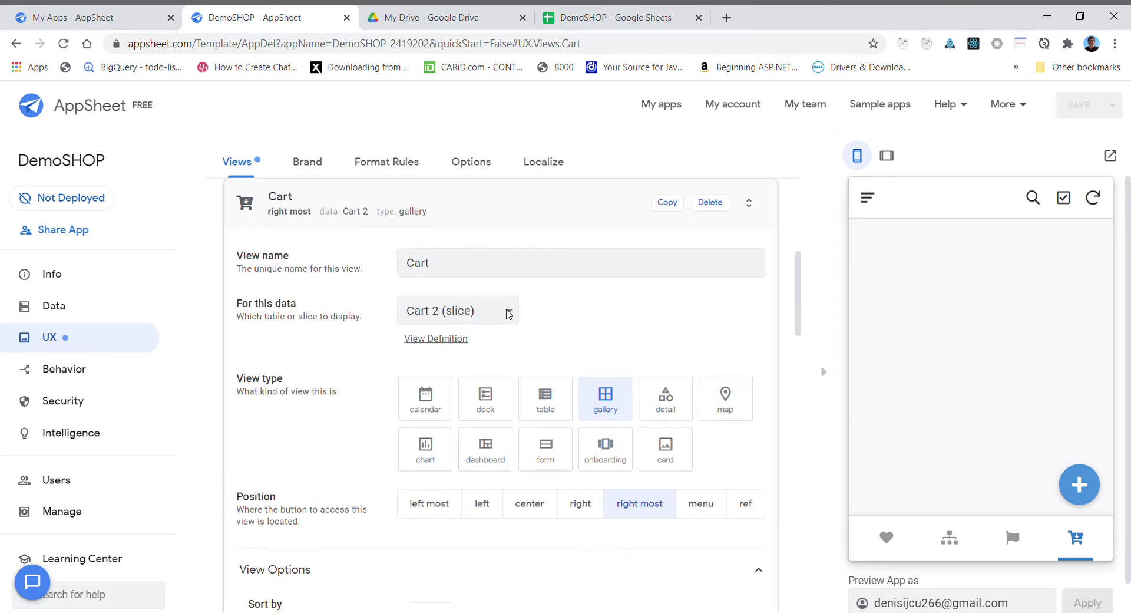
key("Up")
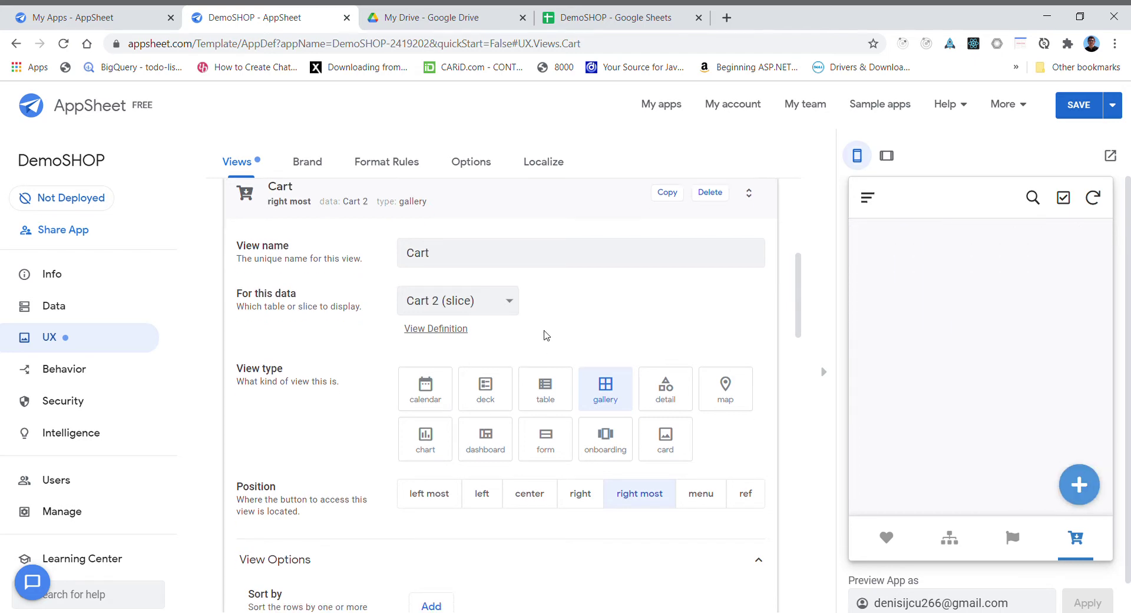
scroll(547, 335, "down", 1)
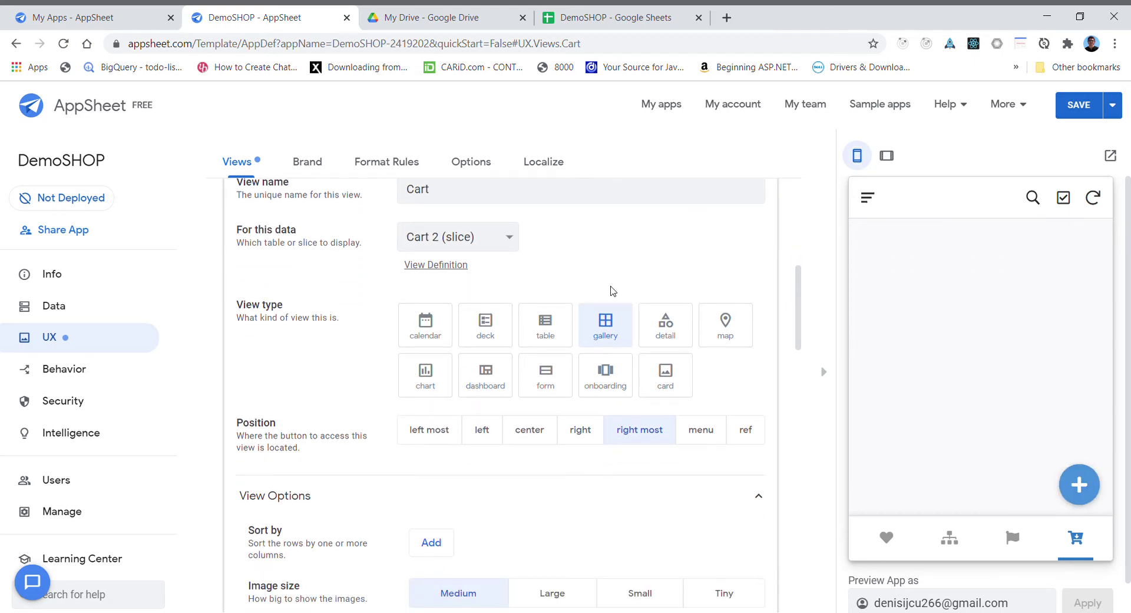
scroll(635, 273, "up", 2)
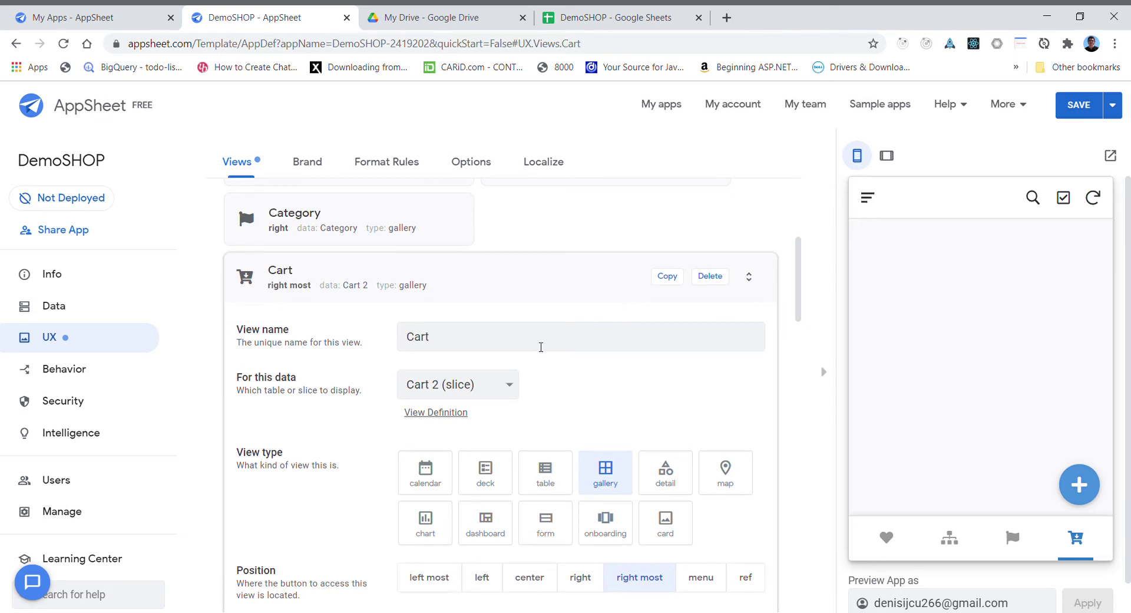
Open the Cart table's Set_Payed_To_True behavior action and review its table, action type and column assignment
left_click(71, 377)
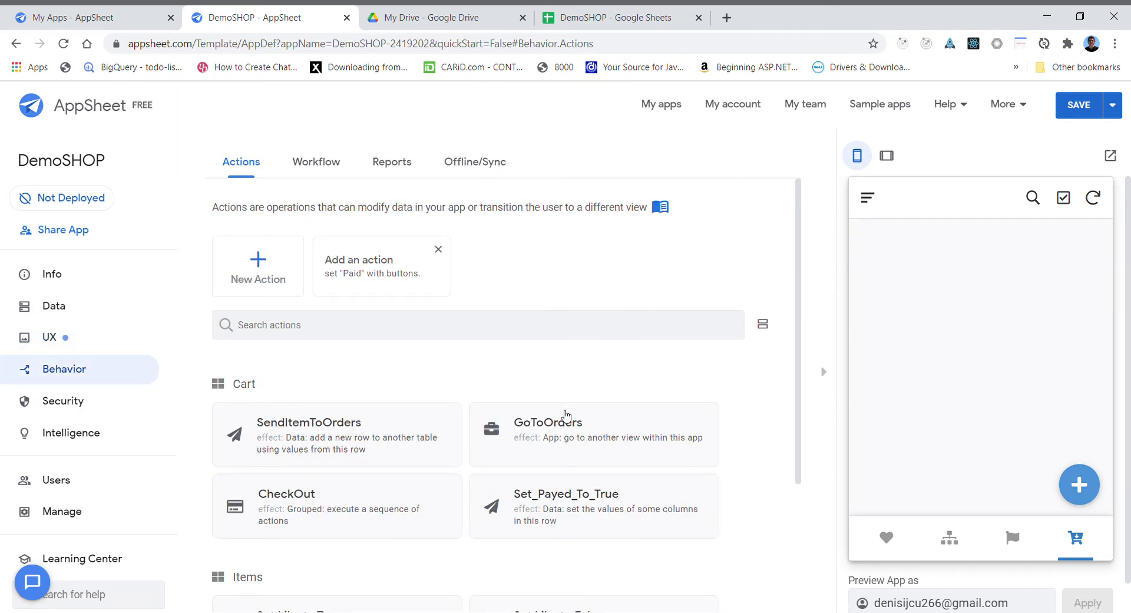
scroll(566, 419, "down", 1)
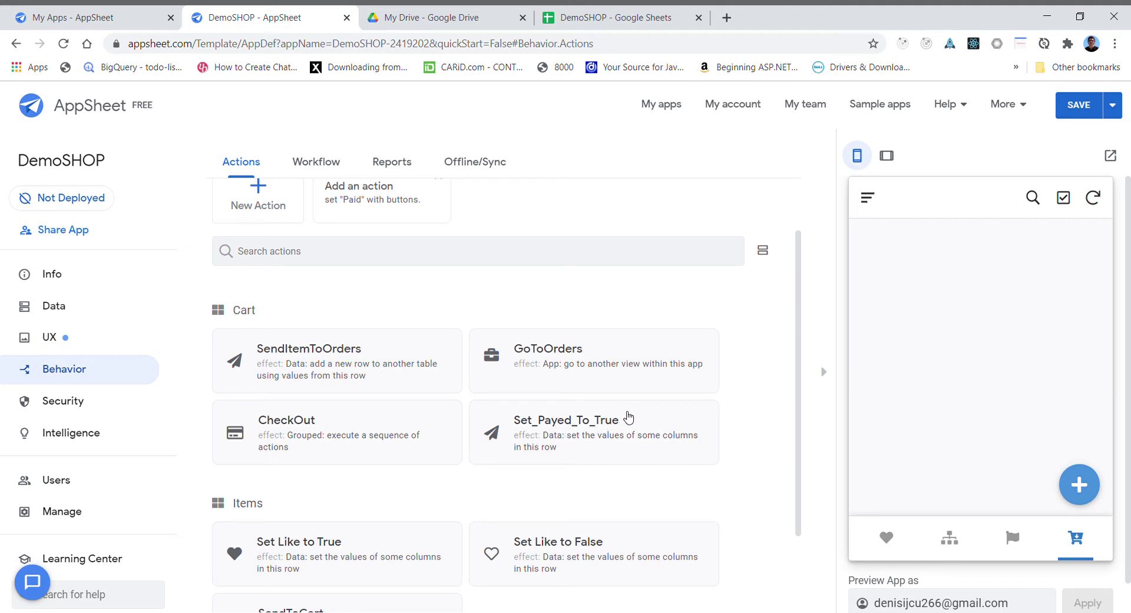
left_click(544, 431)
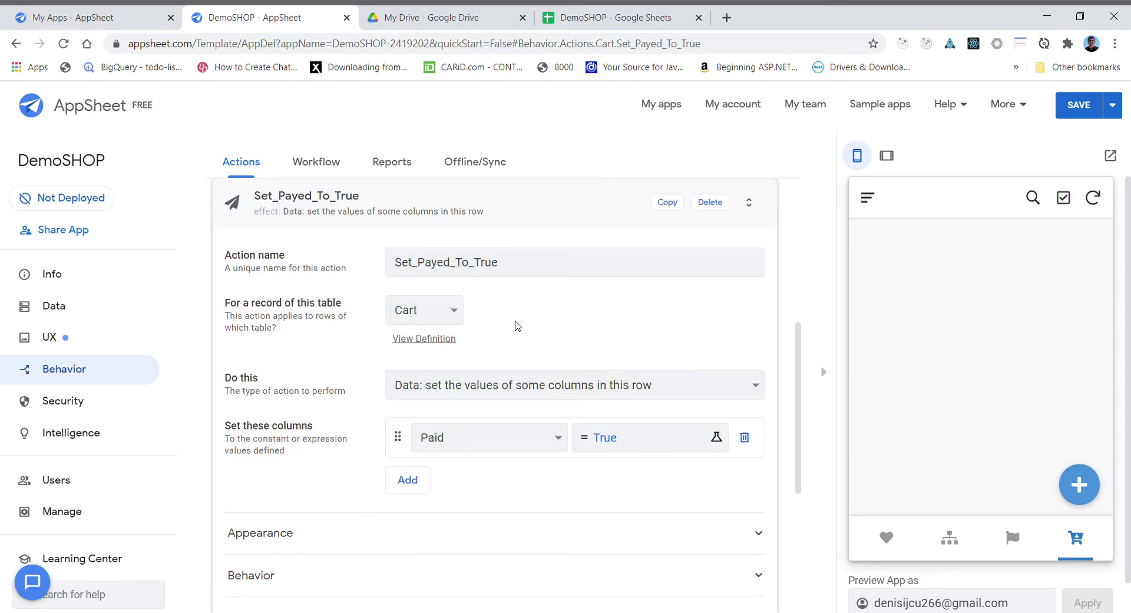
scroll(518, 324, "down", 3)
scroll(513, 318, "up", 3)
Rename the Set_Payed_To_True action to Set_Paid_To_True
left_click(456, 269)
key("BackSpace")
key("BackSpace")
key("BackSpace")
type("id")
key("Right")
key("Right")
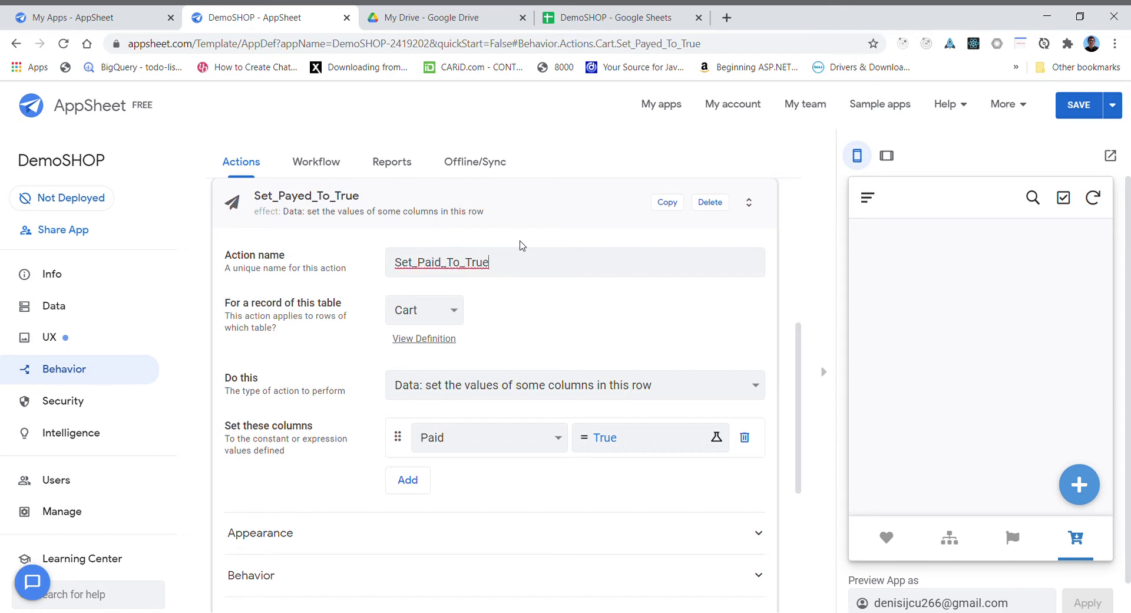
left_click(520, 245)
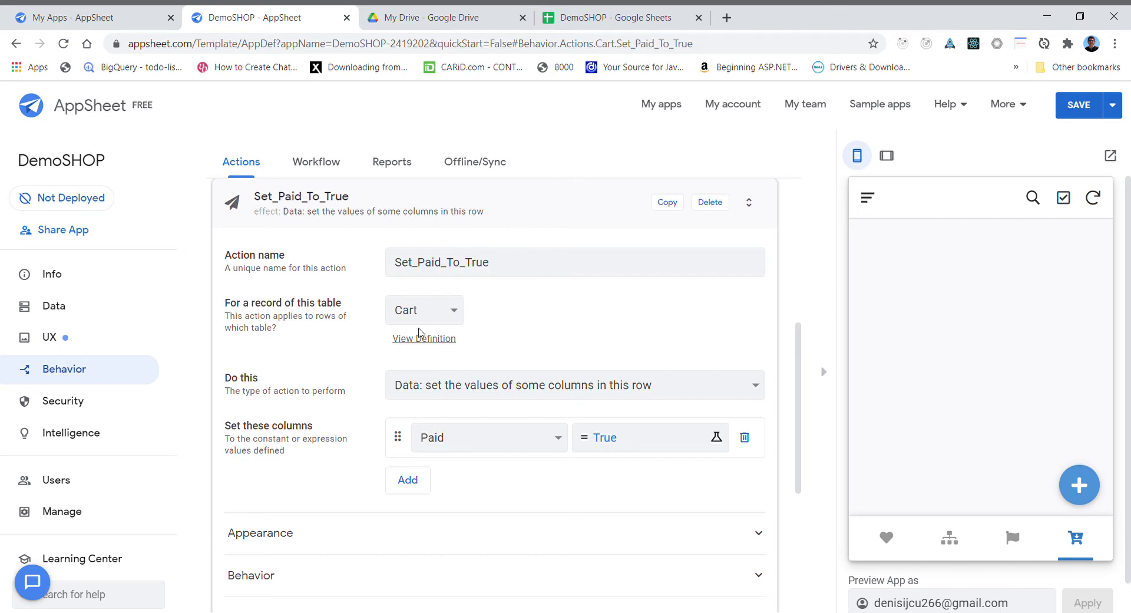
Review the Paid column's value expression in the Expression Assistant and save it as True
scroll(560, 401, "down", 3)
scroll(513, 384, "up", 1)
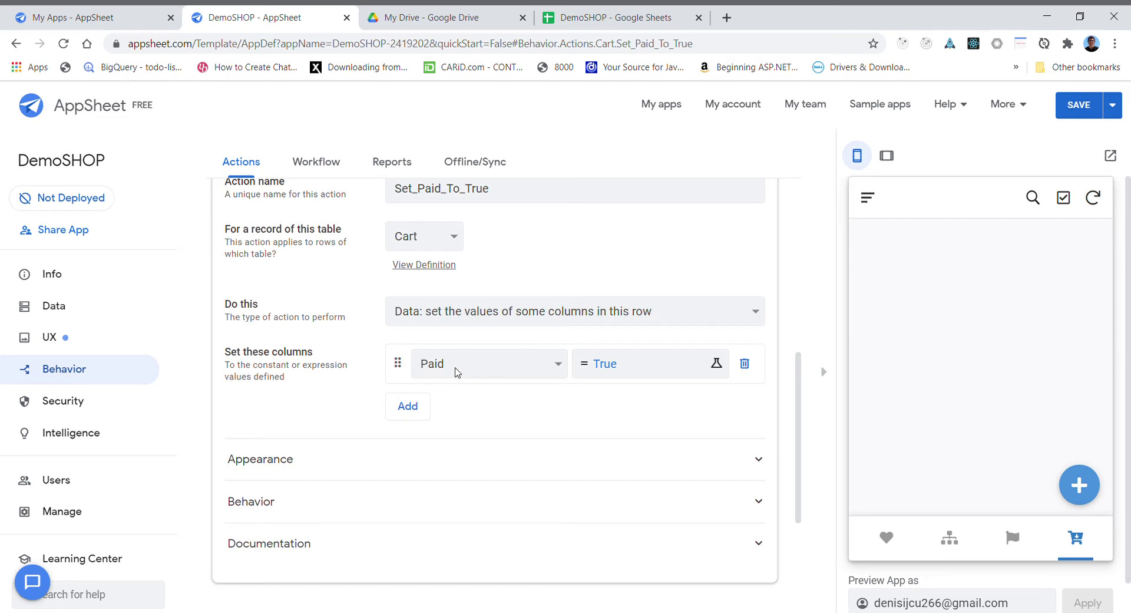
left_click(625, 371)
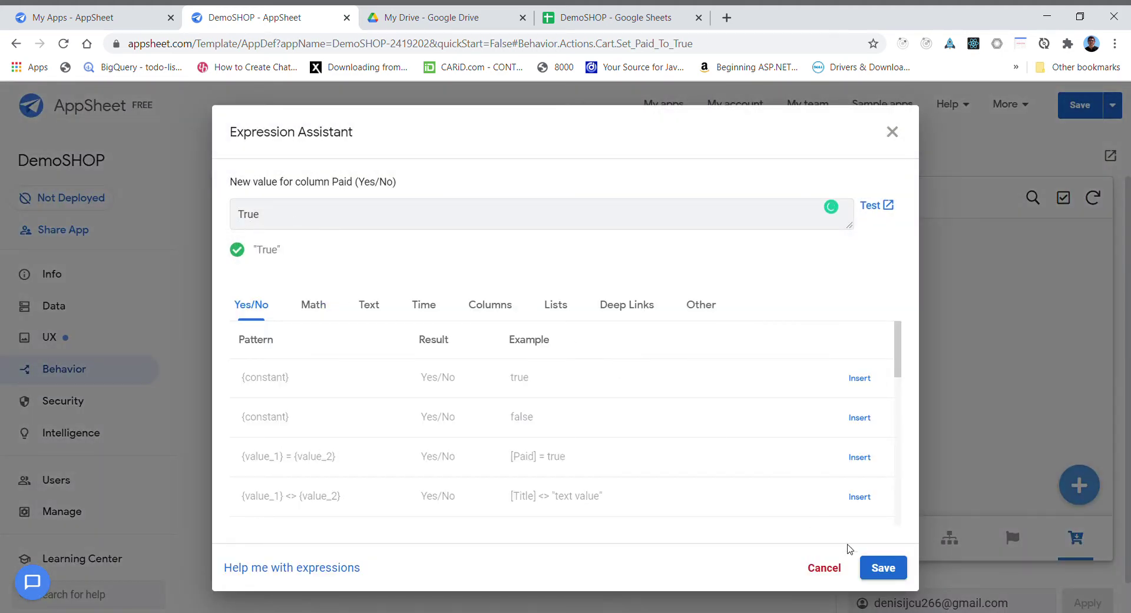
left_click(882, 568)
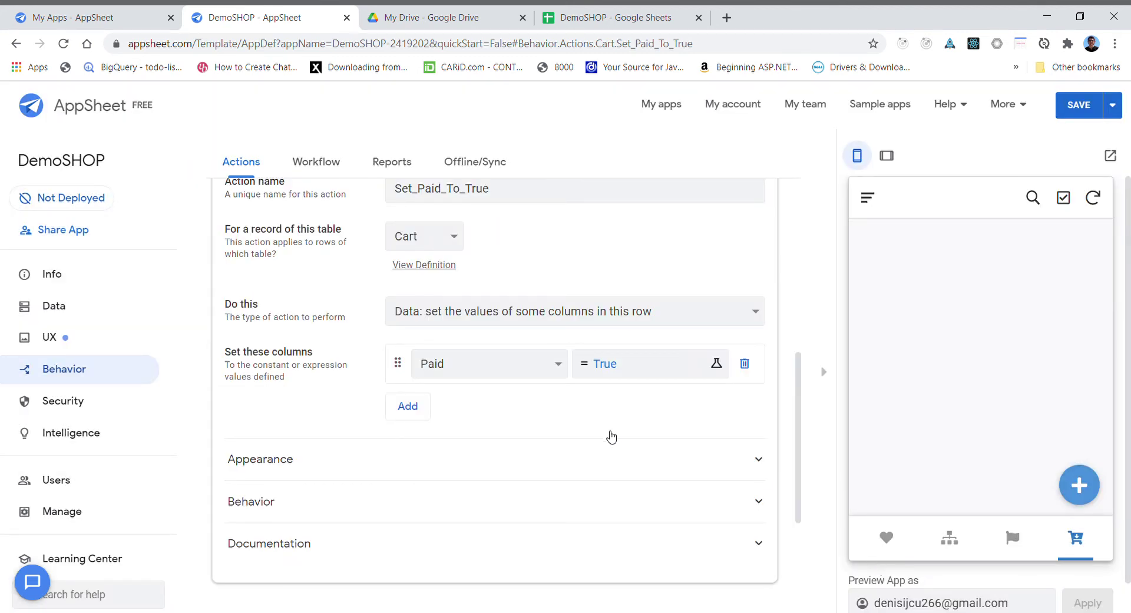
Review the Set_Paid_To_True action's icon, prominence, condition and confirmation settings, then collapse the action
scroll(612, 437, "down", 1)
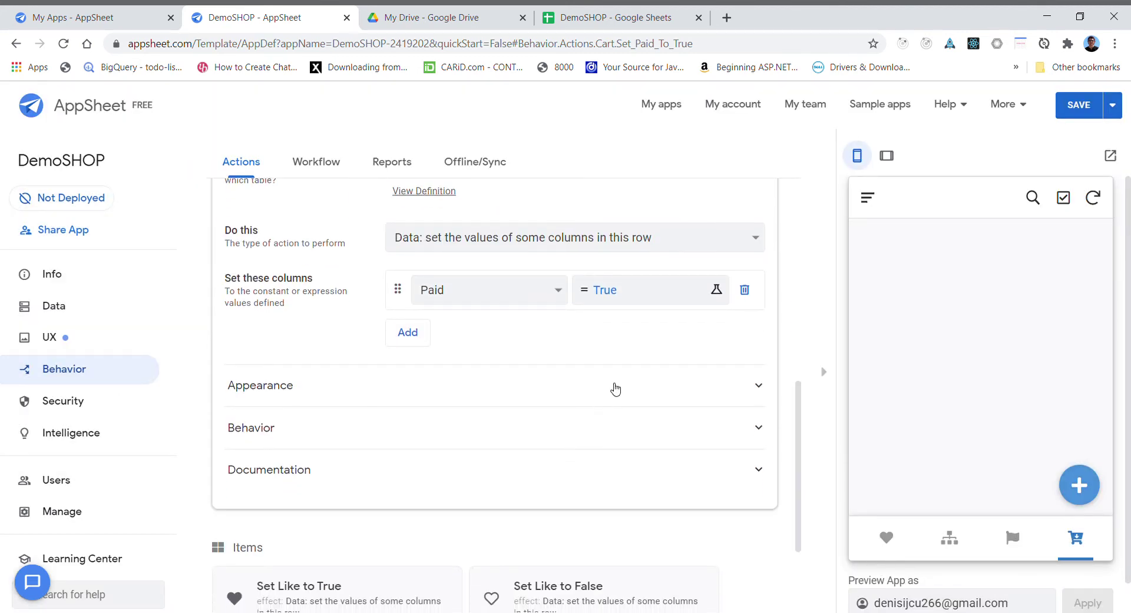
left_click(759, 386)
scroll(666, 419, "down", 5)
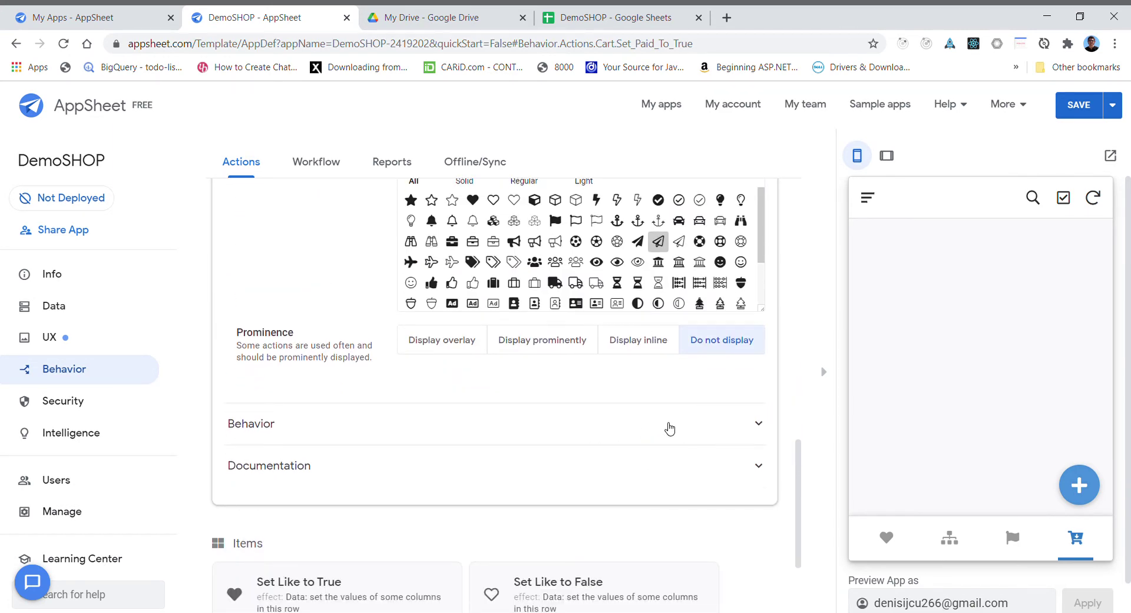
scroll(729, 433, "up", 1)
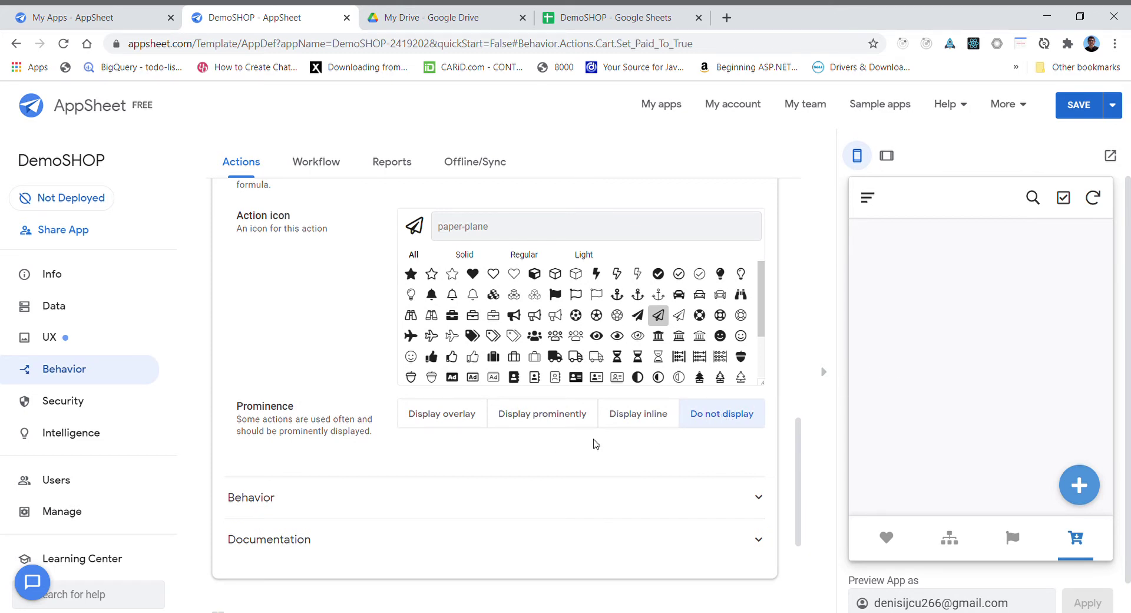
scroll(577, 455, "down", 1)
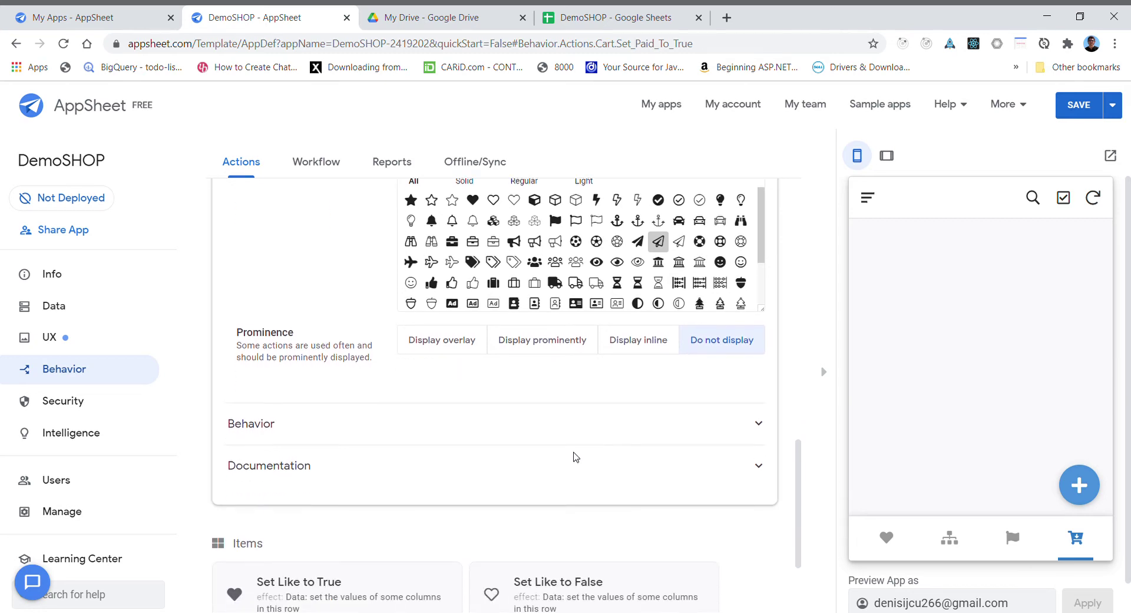
left_click(759, 429)
scroll(607, 454, "down", 3)
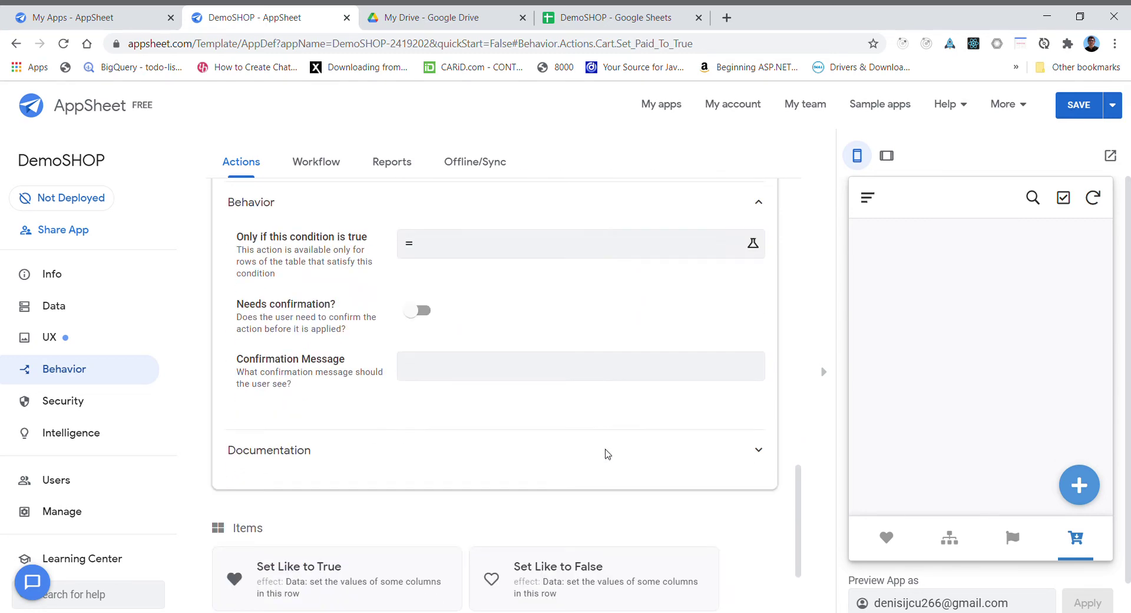
scroll(607, 454, "up", 7)
scroll(601, 447, "up", 3)
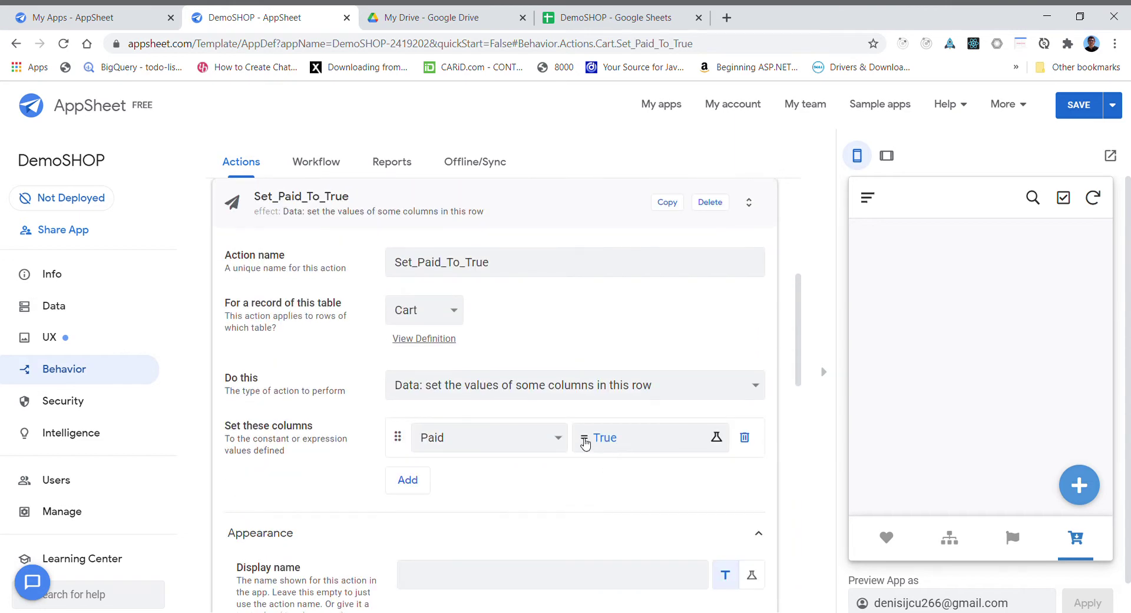
scroll(465, 334, "up", 2)
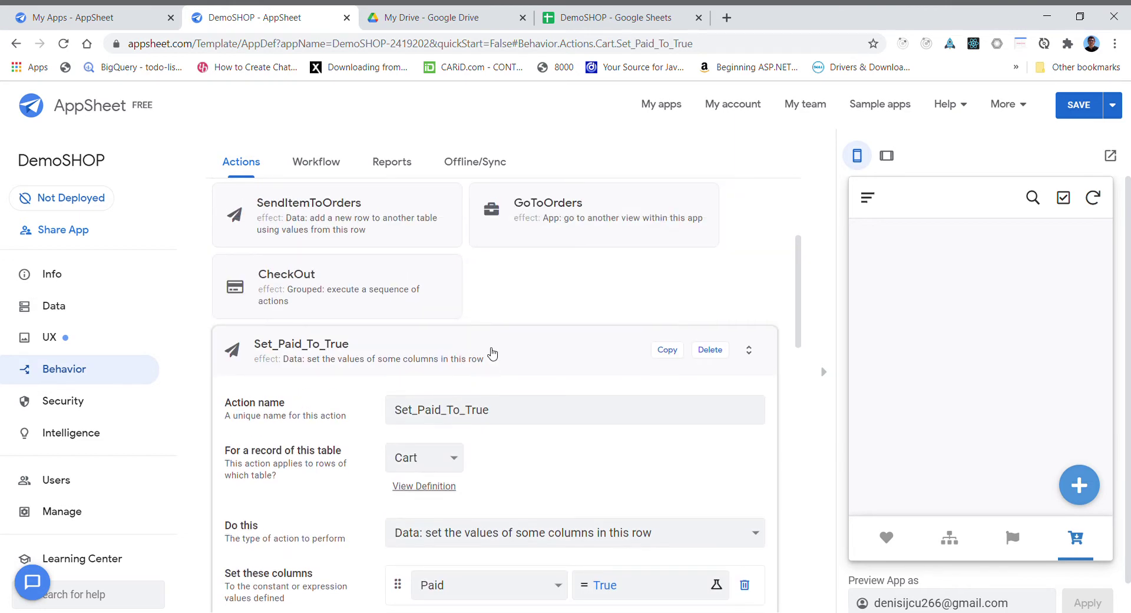
left_click(492, 354)
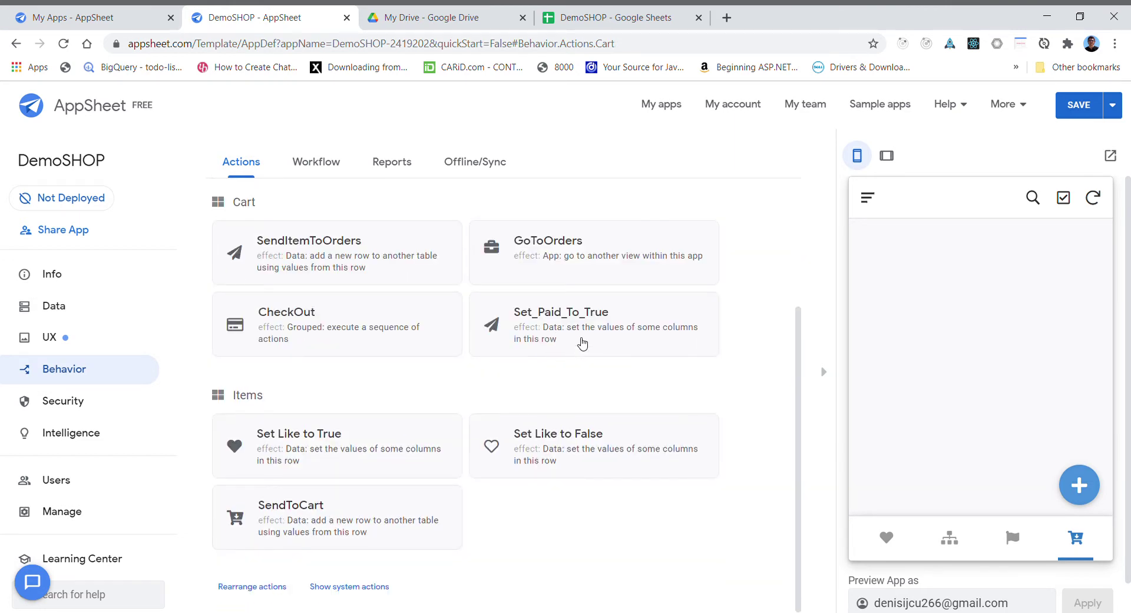
Review the CheckOut action's ordered list of grouped actions, then save the app and collapse the action
left_click(323, 320)
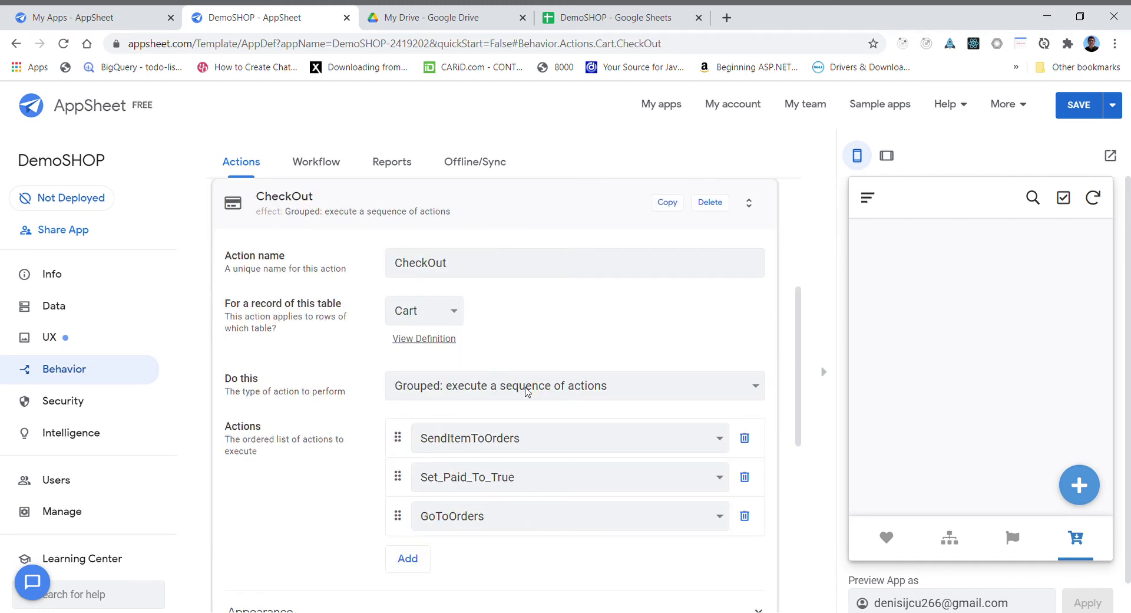
scroll(529, 393, "down", 1)
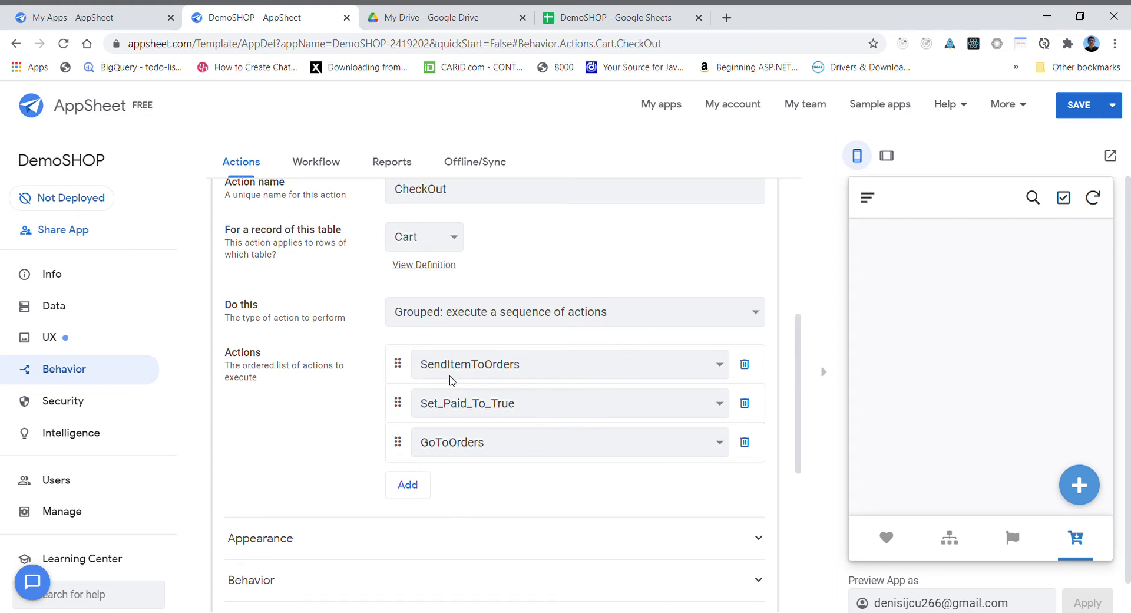
scroll(452, 380, "up", 5)
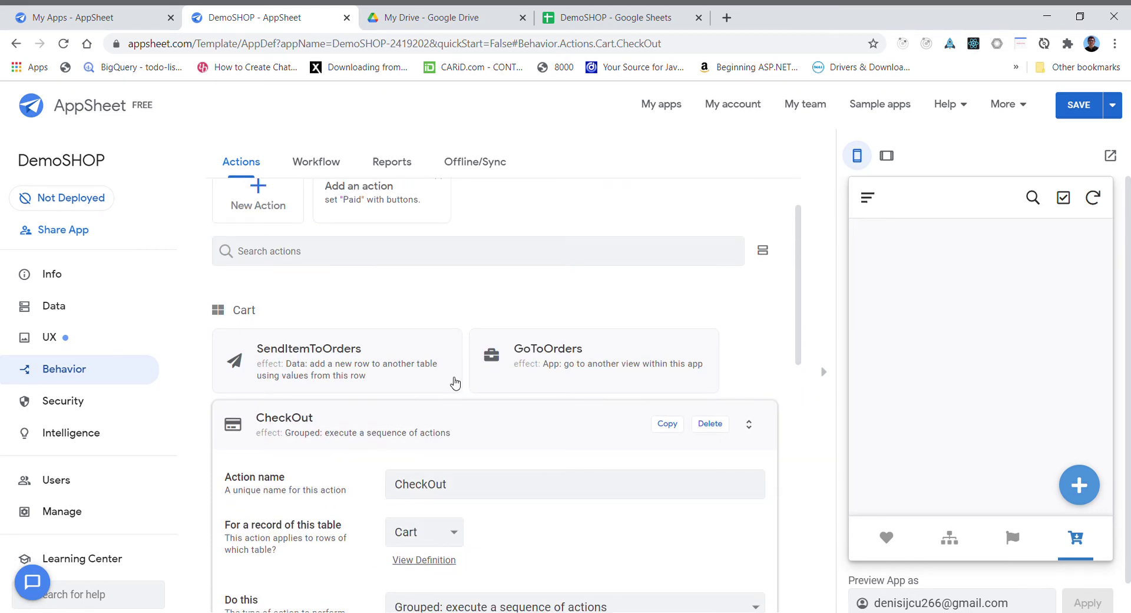
scroll(451, 380, "down", 3)
scroll(447, 377, "up", 3)
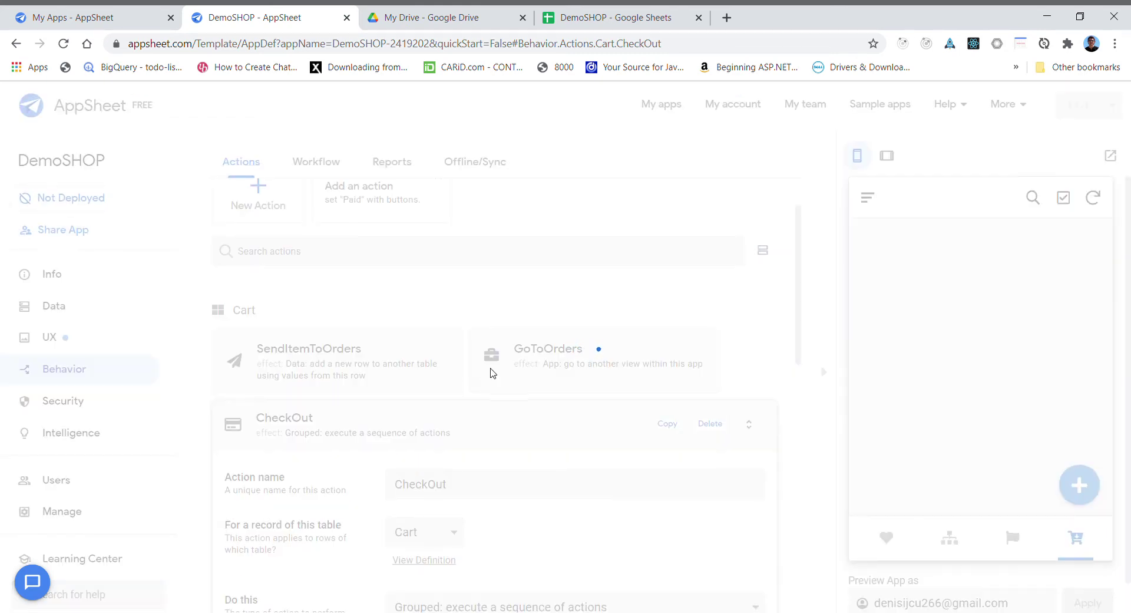
left_click(488, 405)
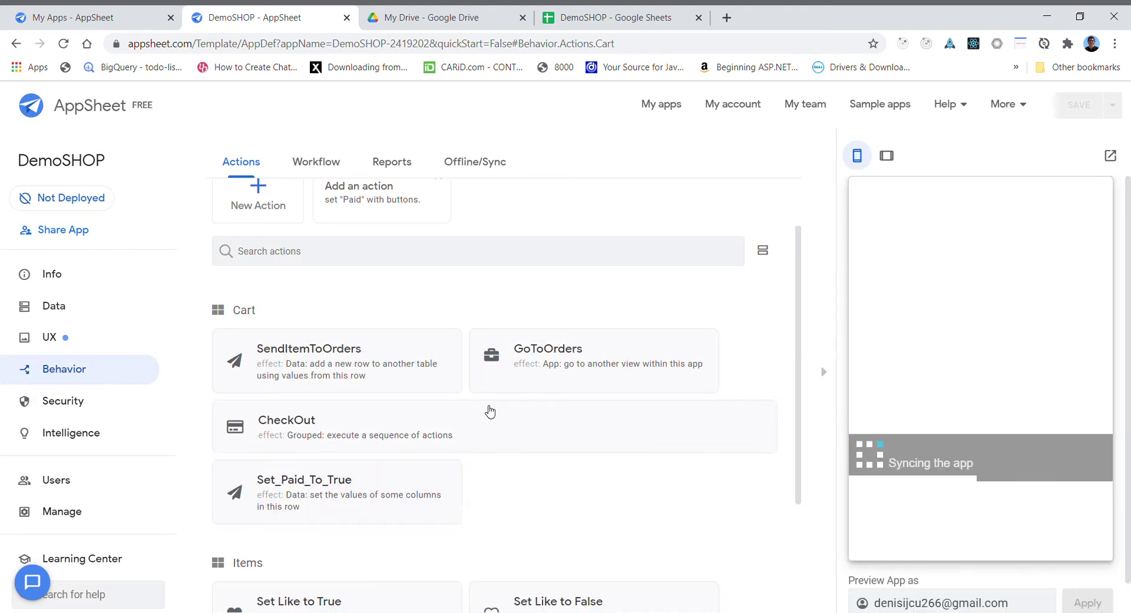
scroll(600, 398, "down", 1)
scroll(613, 380, "up", 1)
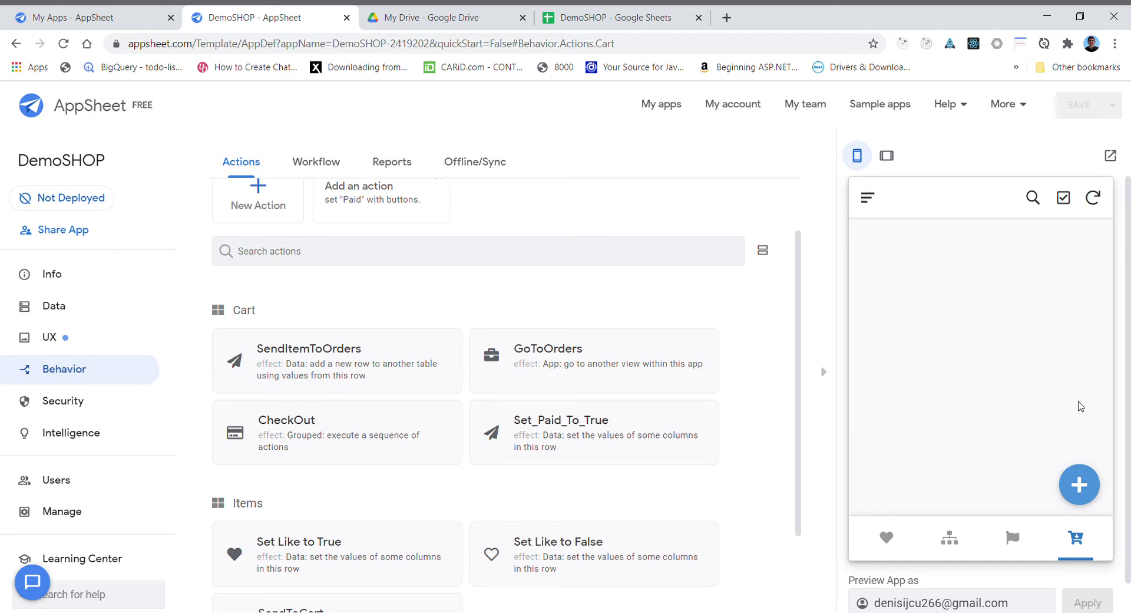
View the Boots item's details in the app preview, then check the contents of the Cart view
left_click(949, 537)
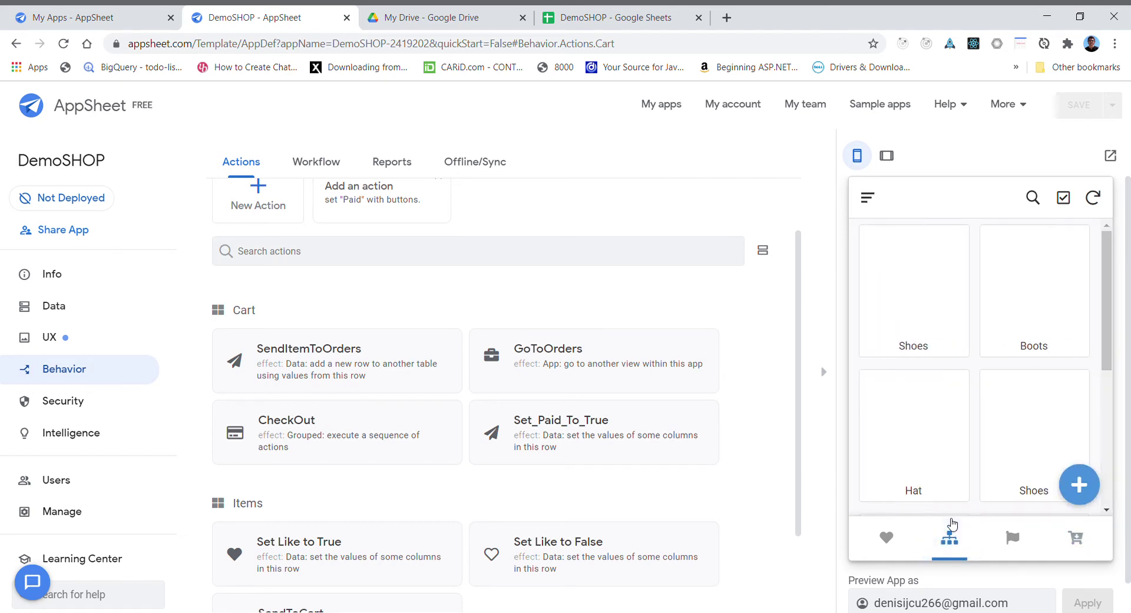
left_click(1007, 318)
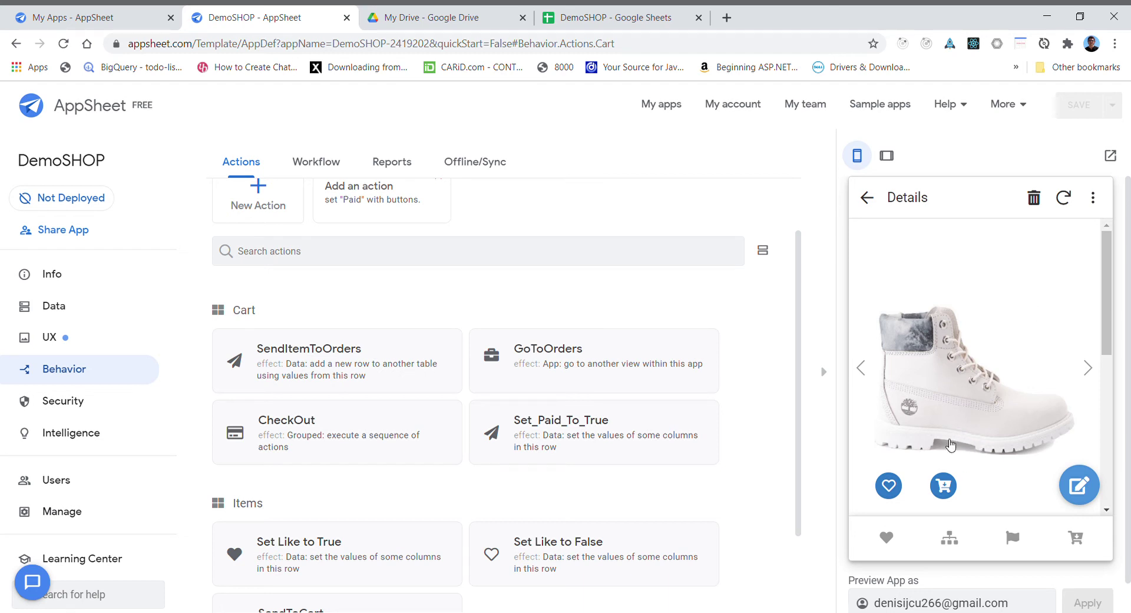
left_click(1076, 537)
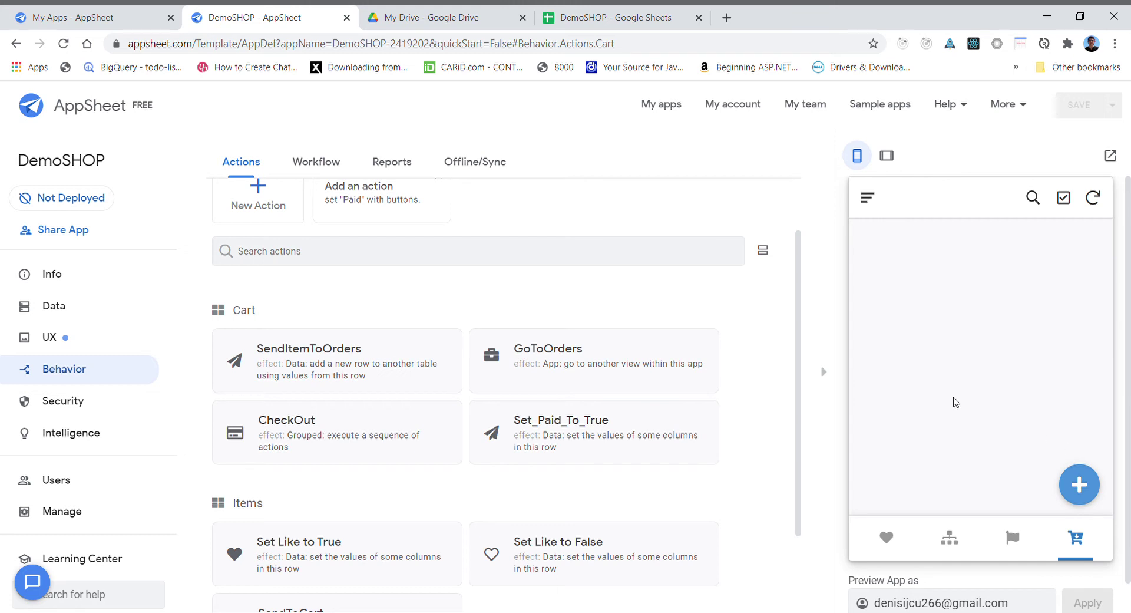
Add the white Boots item to the cart from its details page in the app preview
left_click(949, 539)
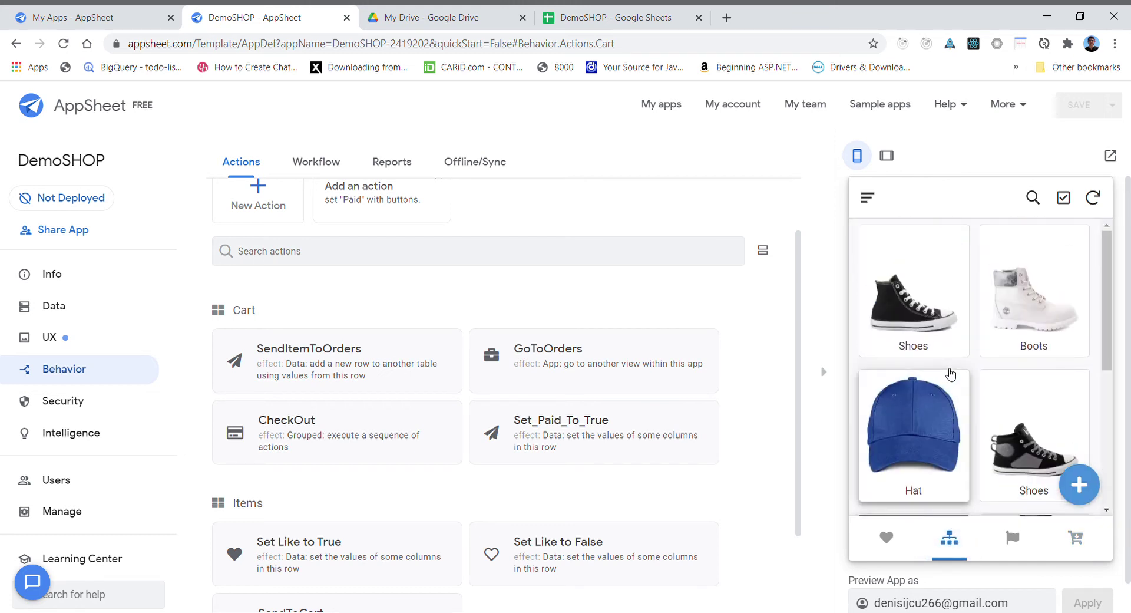
left_click(1025, 323)
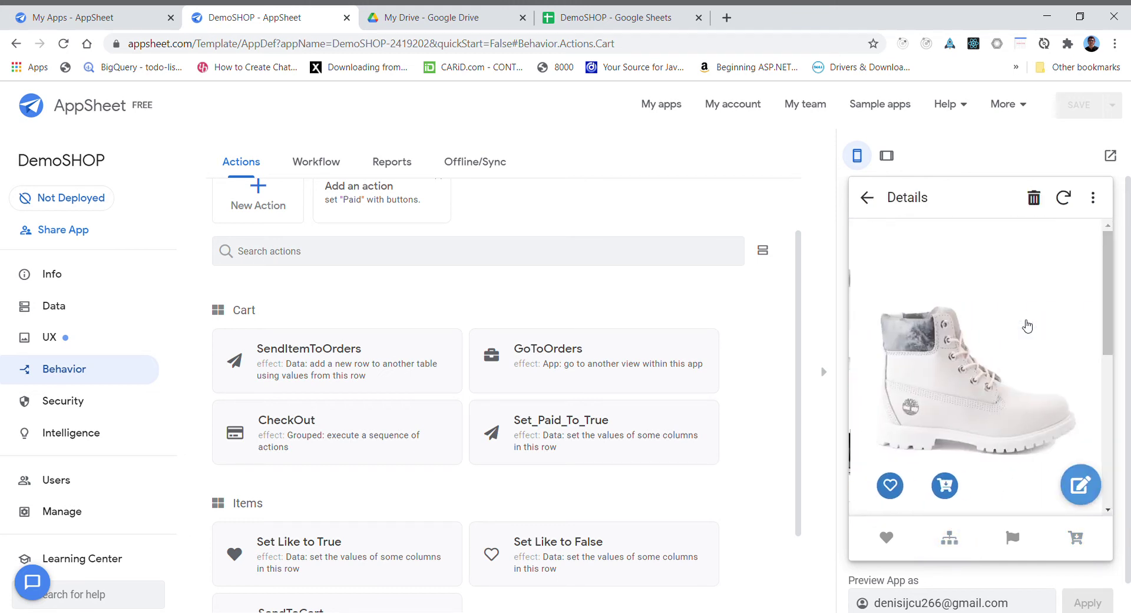
left_click(945, 486)
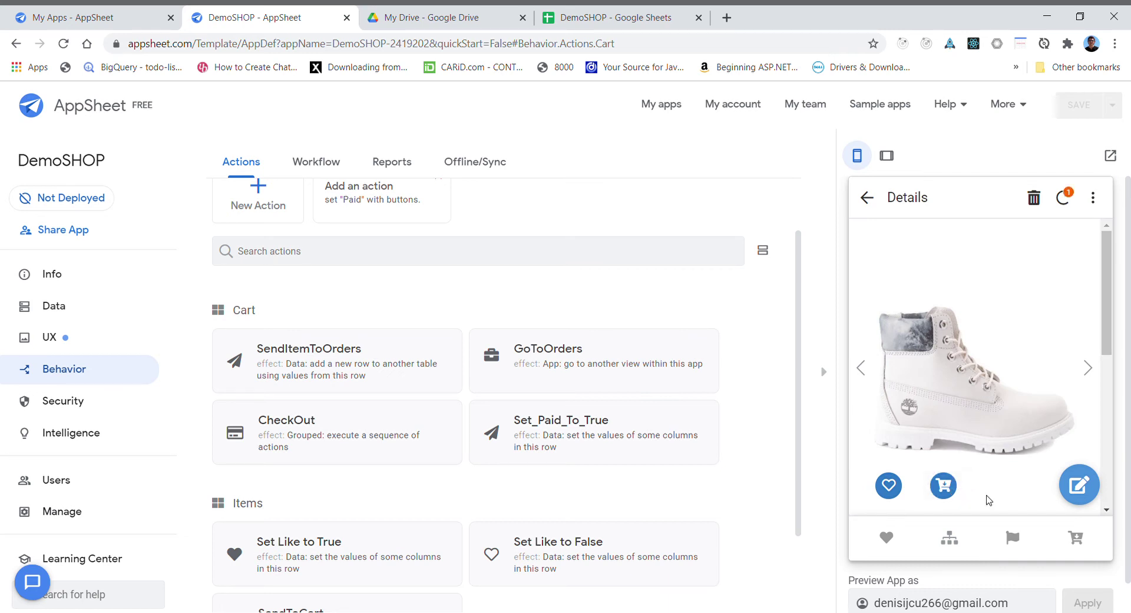
Open the Boots item in the preview's Cart view and check it out
left_click(1077, 538)
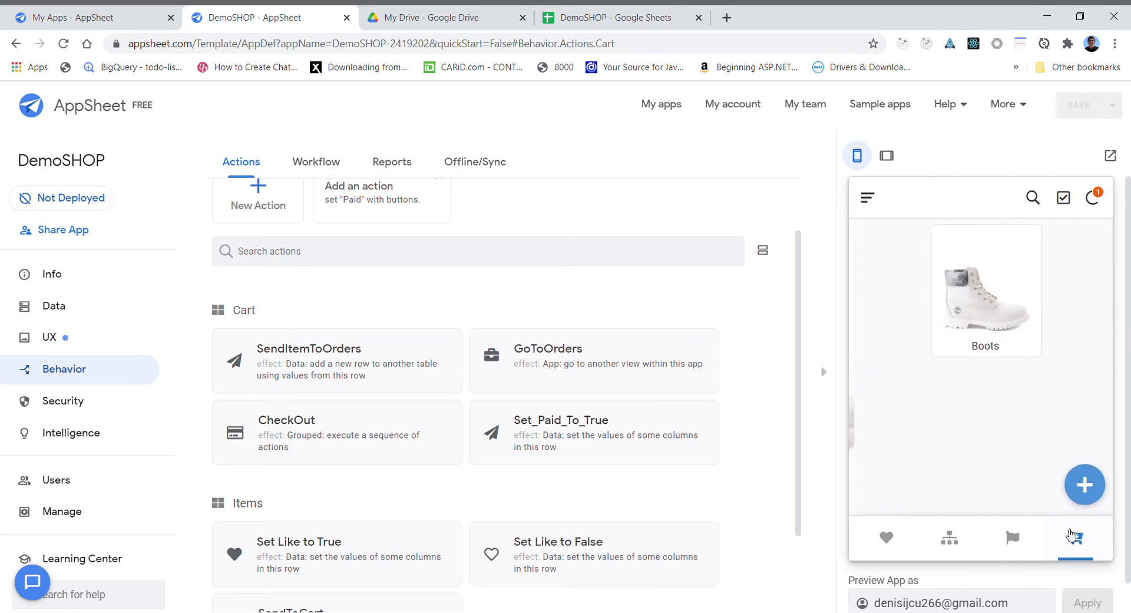
left_click(974, 322)
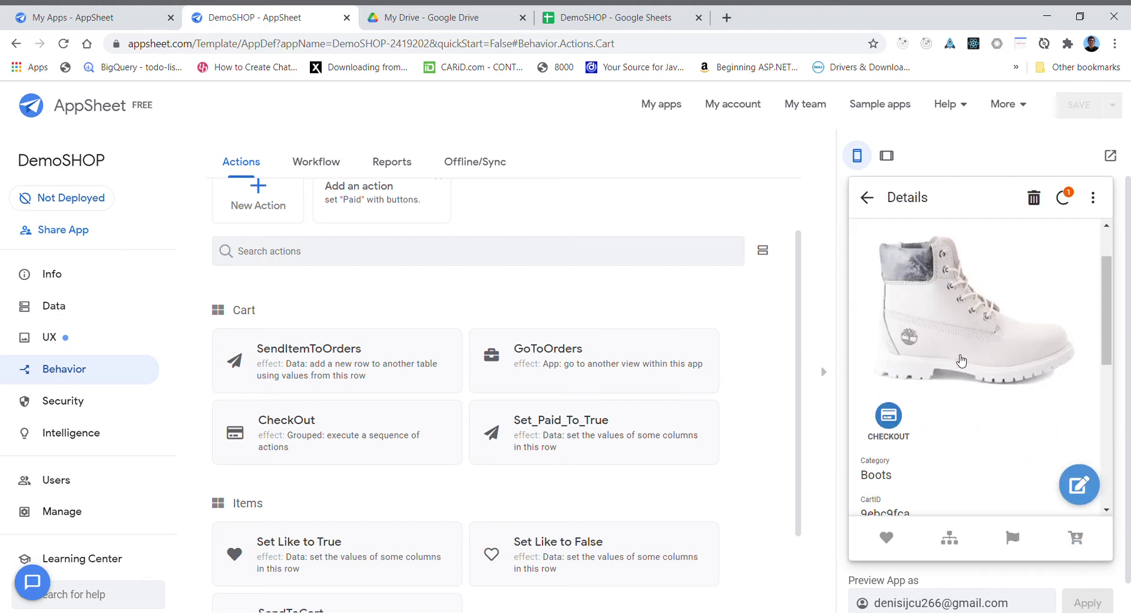
left_click(887, 489)
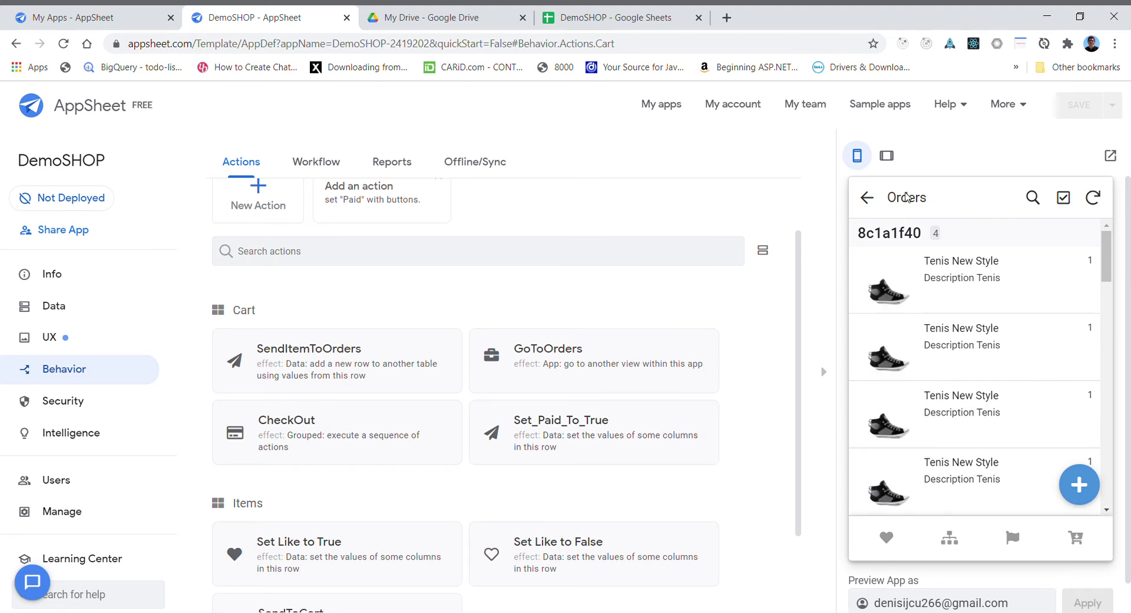
Check the preview's Cart view and Orders view after the checkout, returning to the Cart view
left_click(1076, 538)
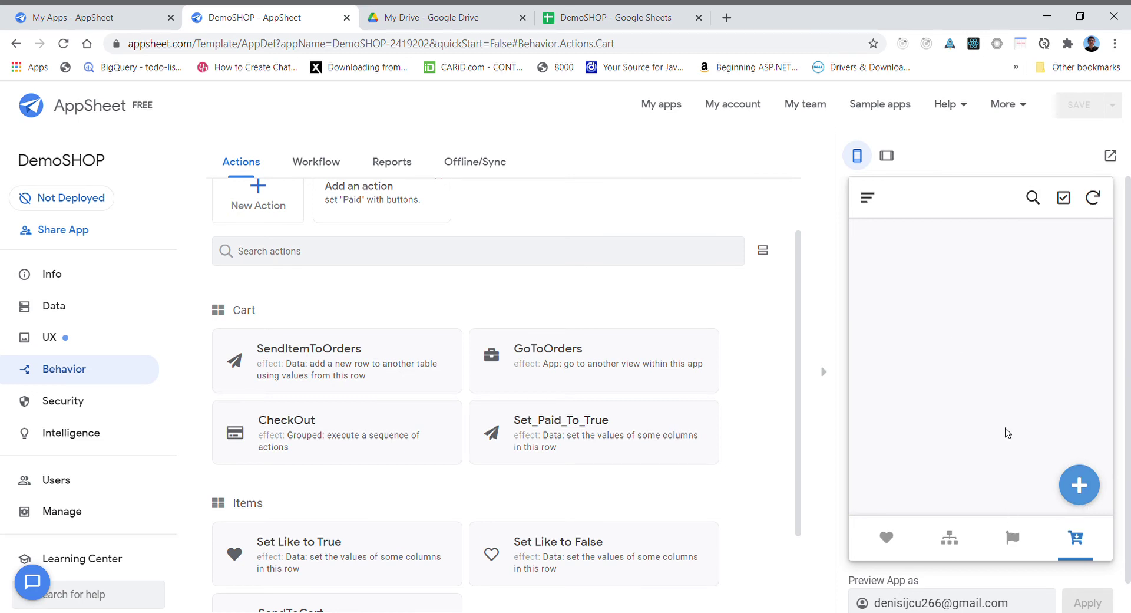
left_click(868, 198)
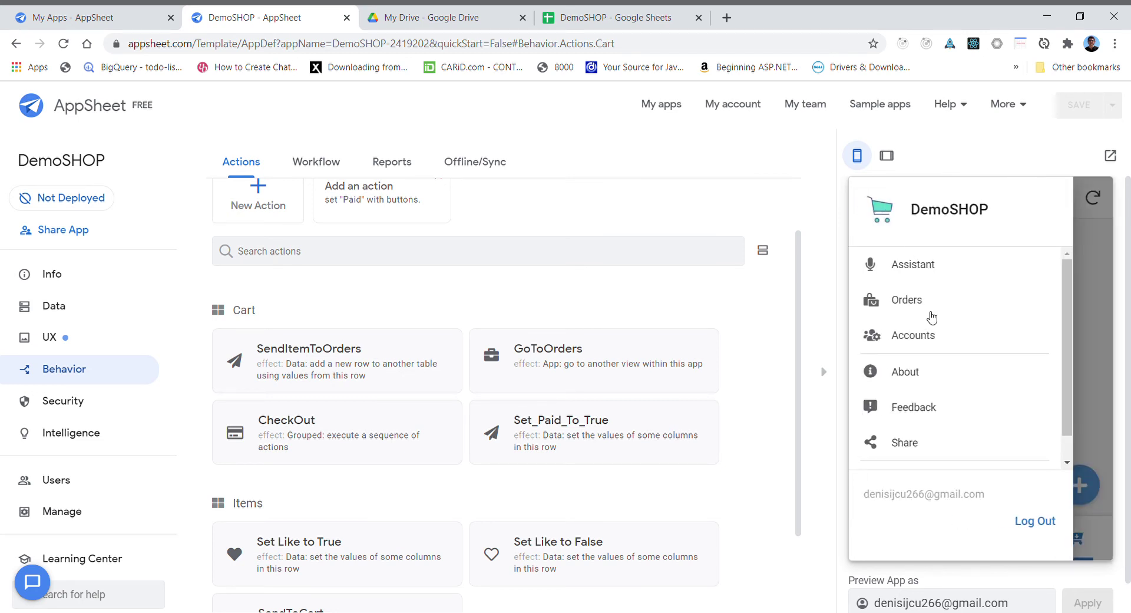
left_click(924, 303)
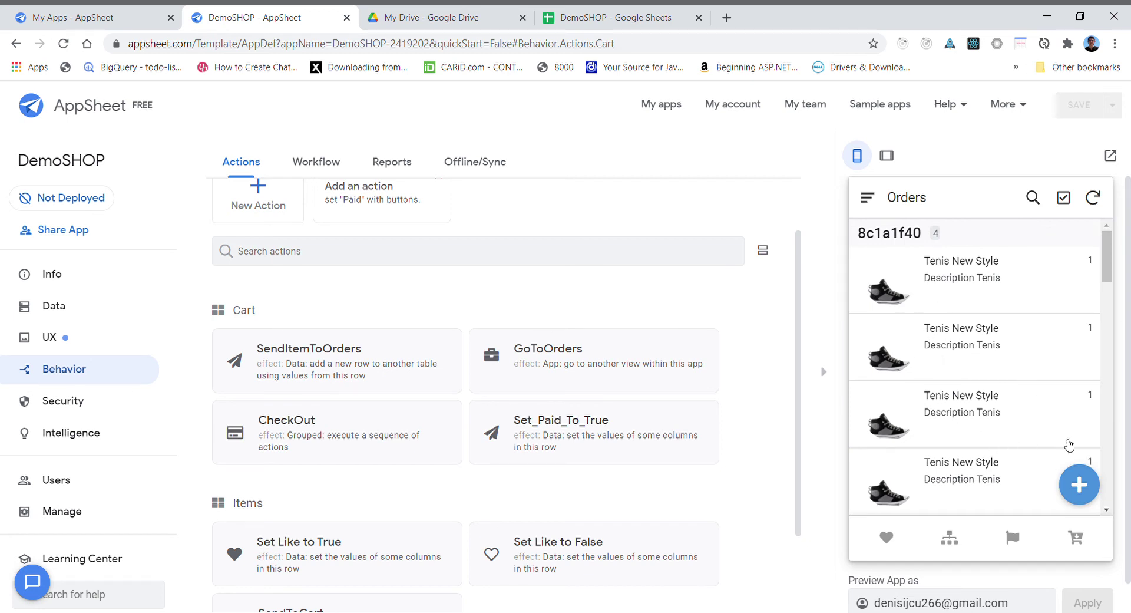
left_click(1076, 539)
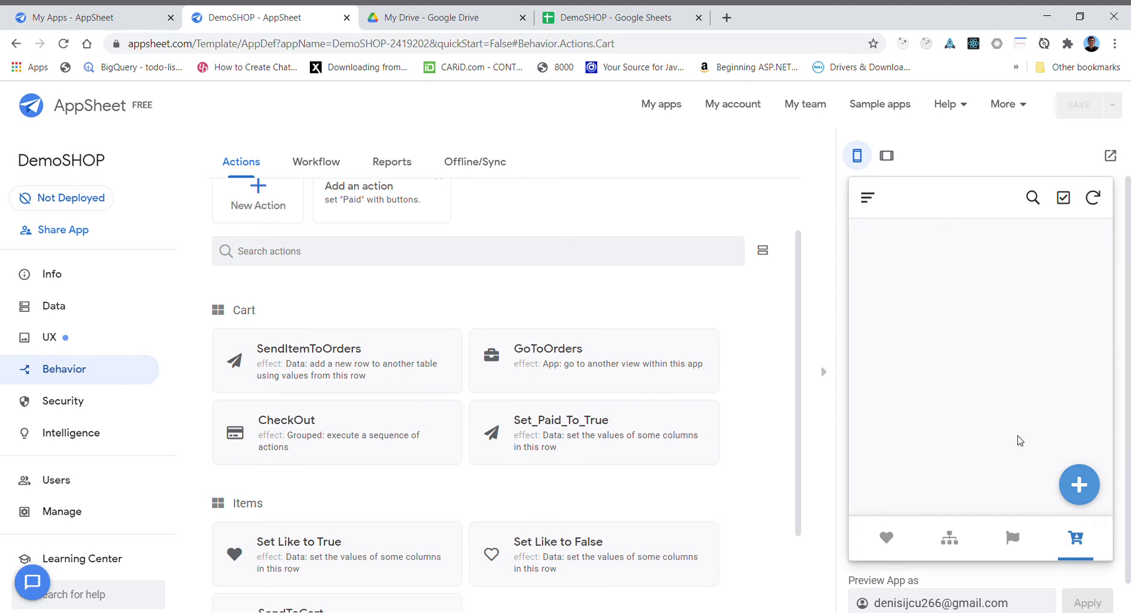
Add the black high-top Shoes and the blue Hat to the cart from their details pages in the app preview
left_click(950, 538)
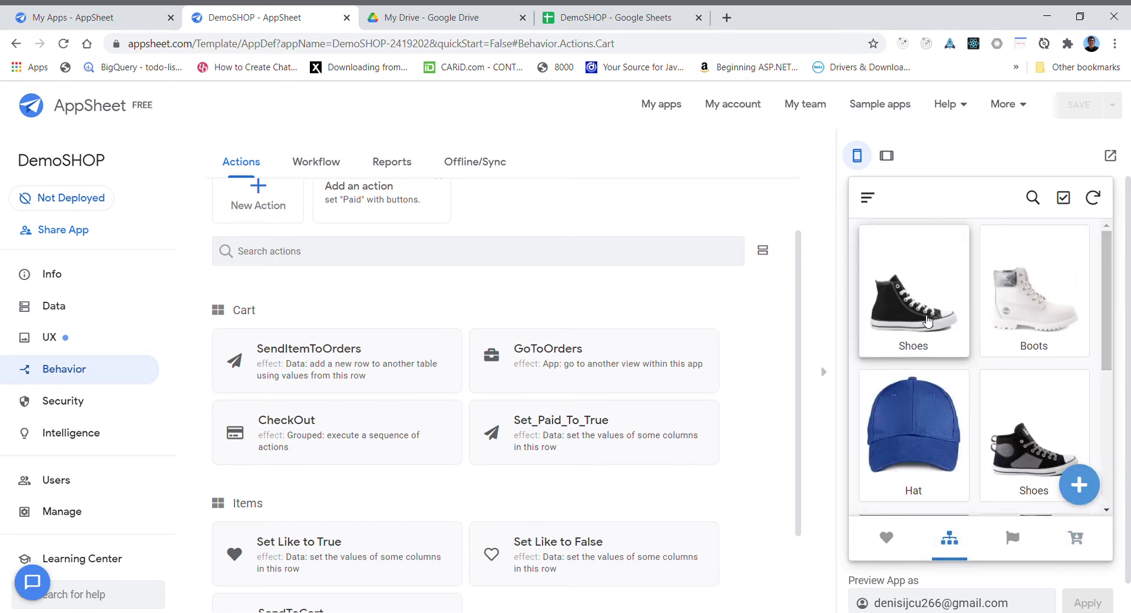
left_click(927, 321)
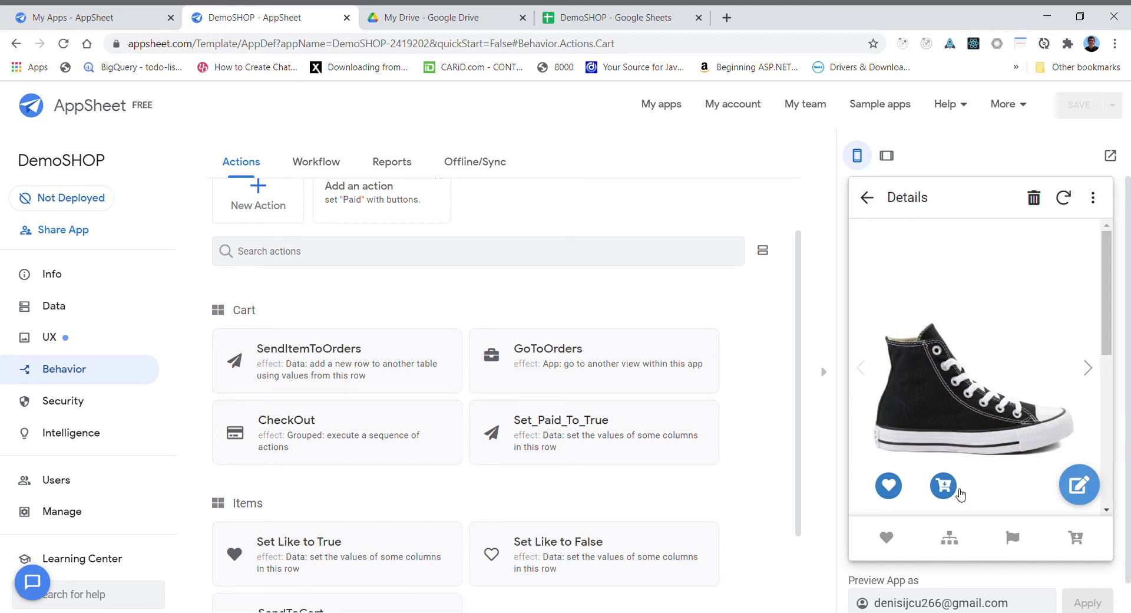
left_click(944, 485)
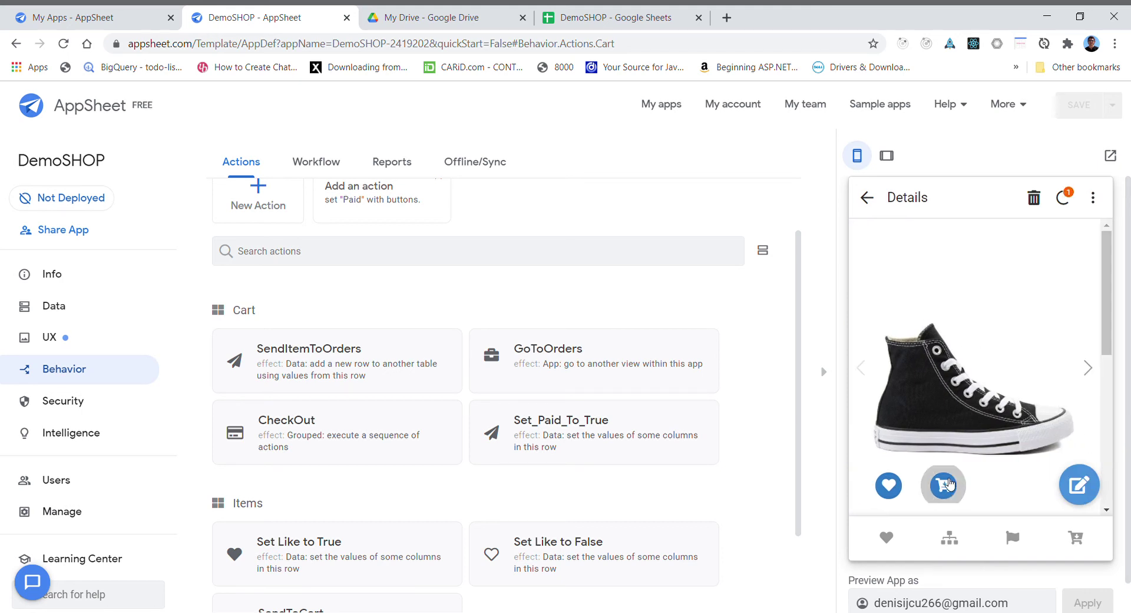
left_click(1087, 368)
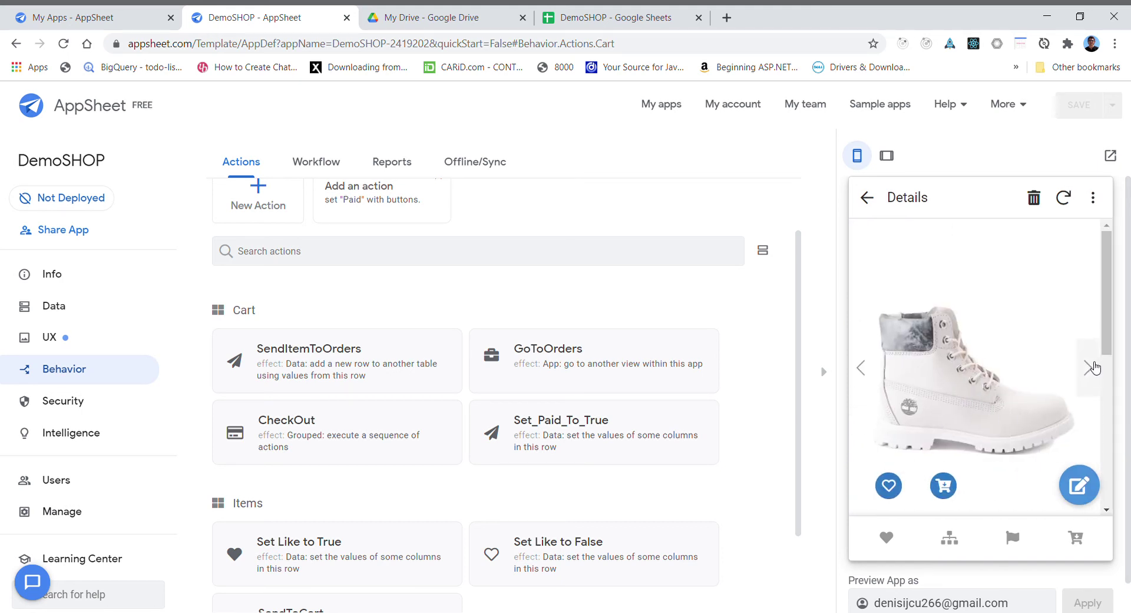
left_click(1090, 367)
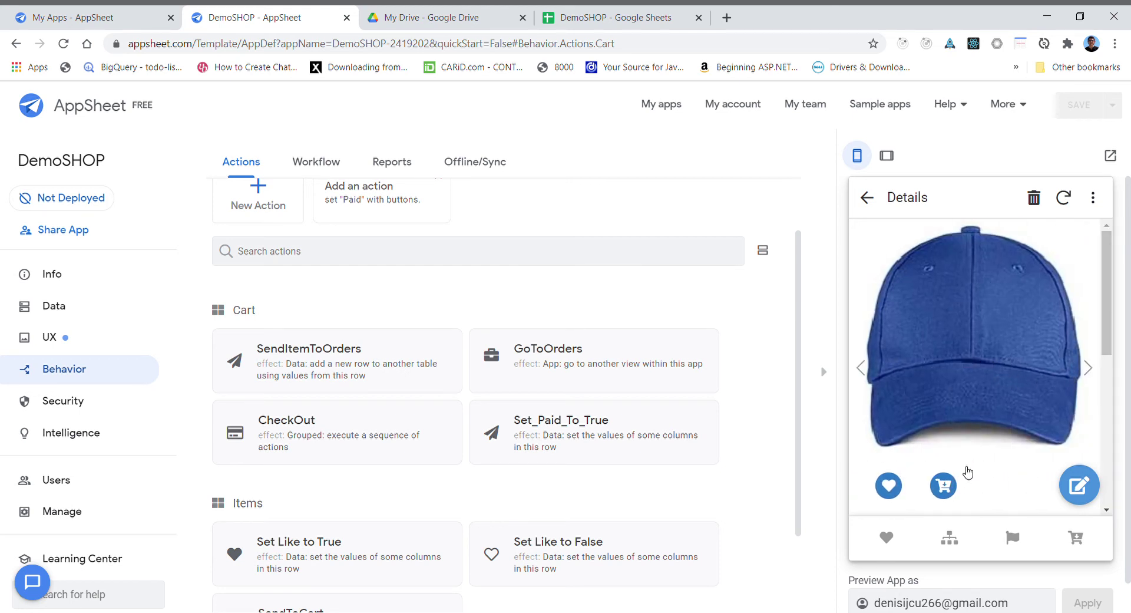
left_click(944, 485)
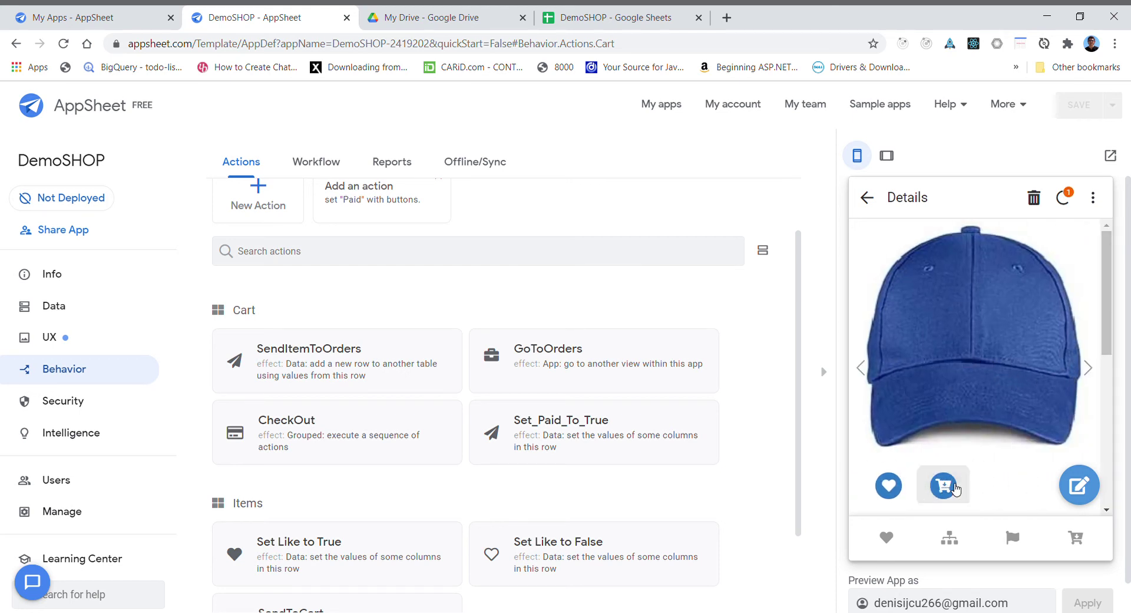
Add the black-and-grey Shoes and the blue-and-black Shoes to the cart in the preview
left_click(1088, 367)
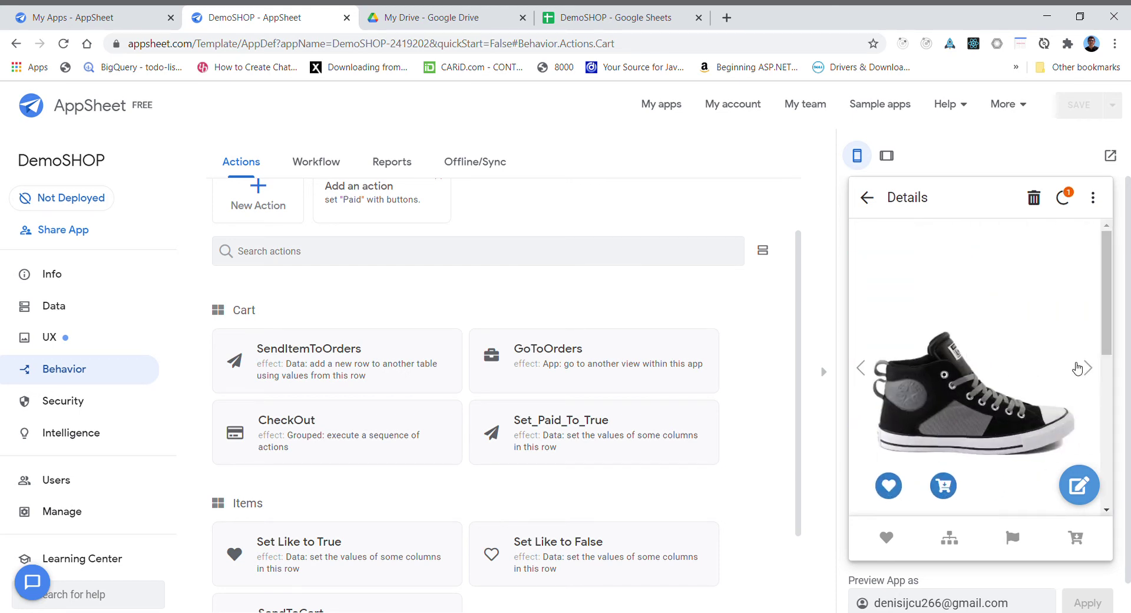
left_click(953, 484)
left_click(1090, 375)
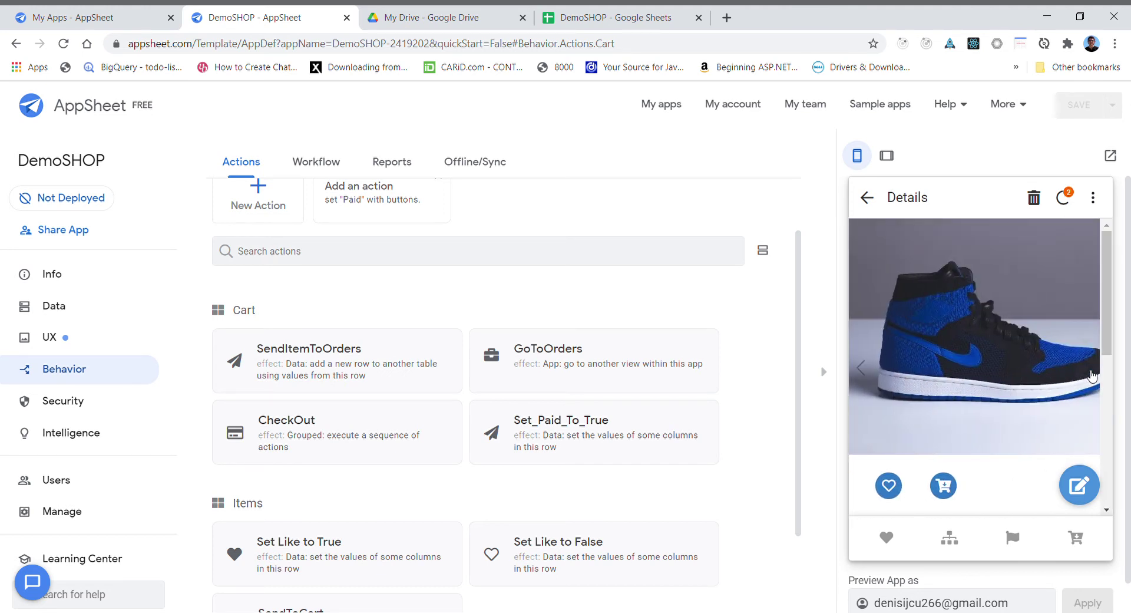
left_click(954, 482)
Open the black-and-grey Shoes from the preview's Cart view and check them out
left_click(1076, 537)
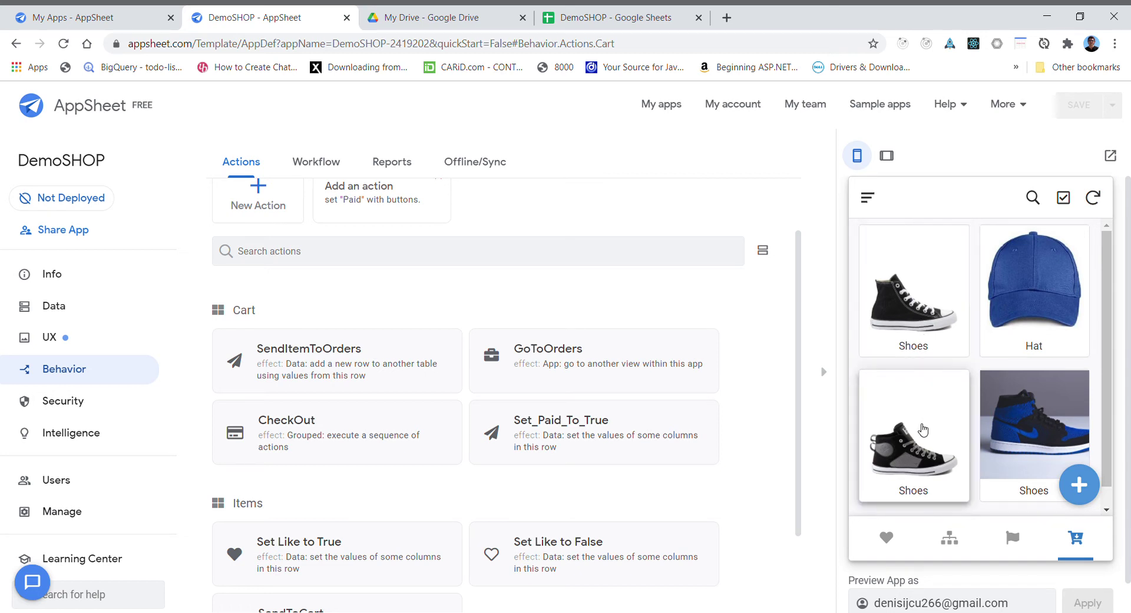
left_click(922, 433)
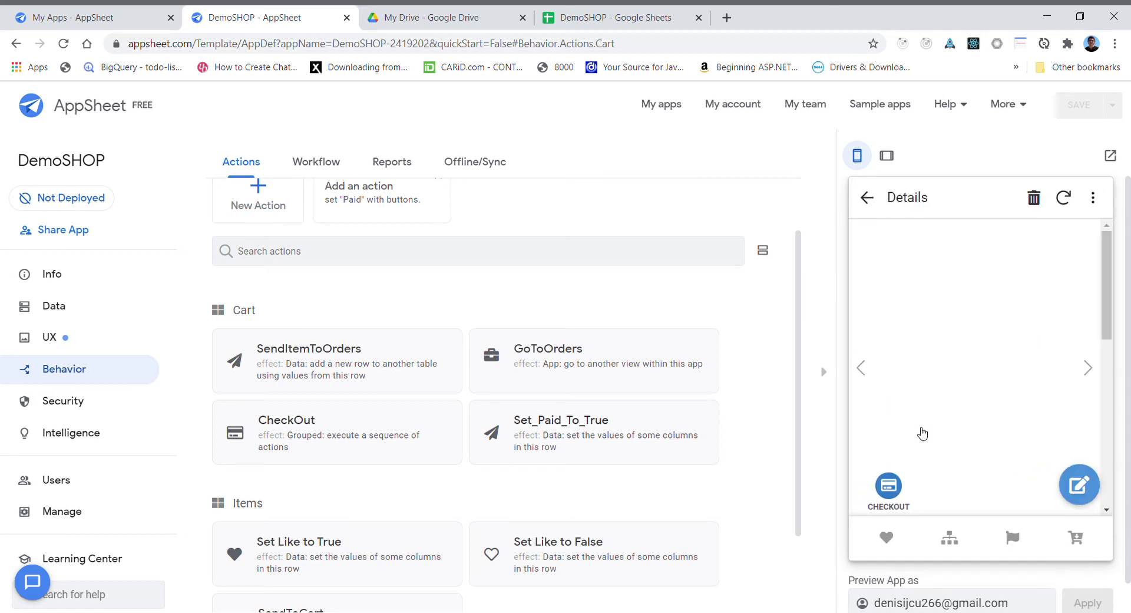
left_click(887, 487)
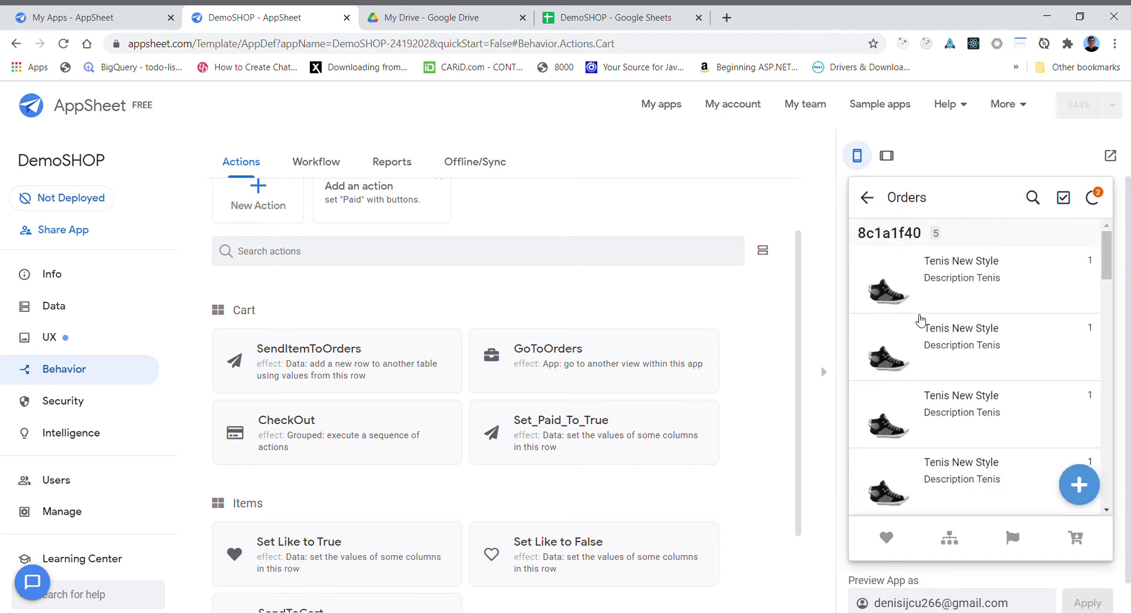
Return to the Cart view and check out the black high-top Shoes
left_click(1078, 539)
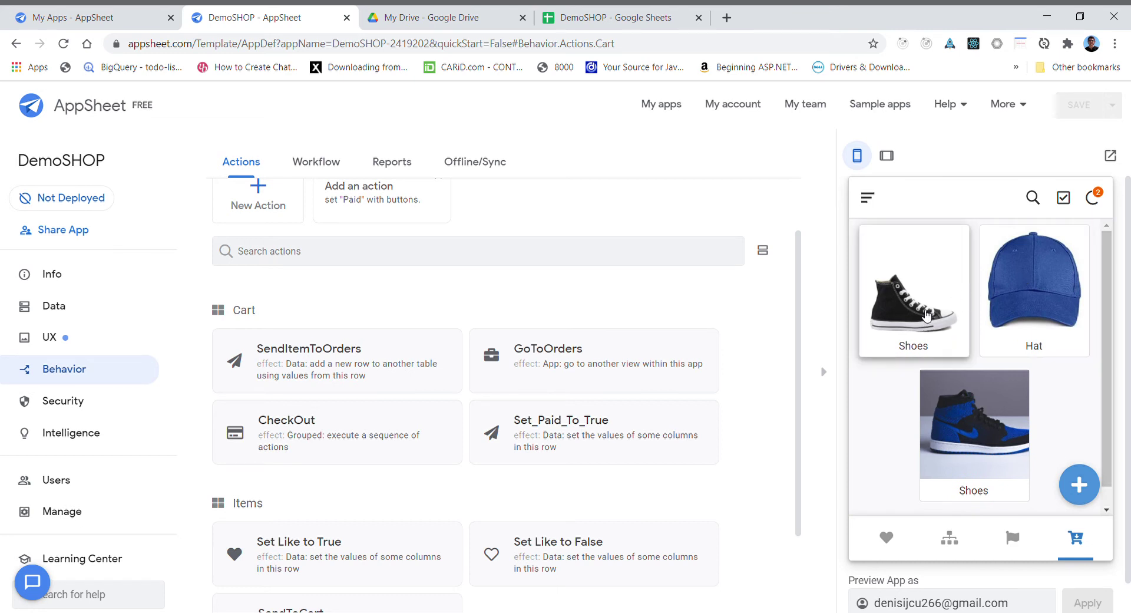
left_click(926, 317)
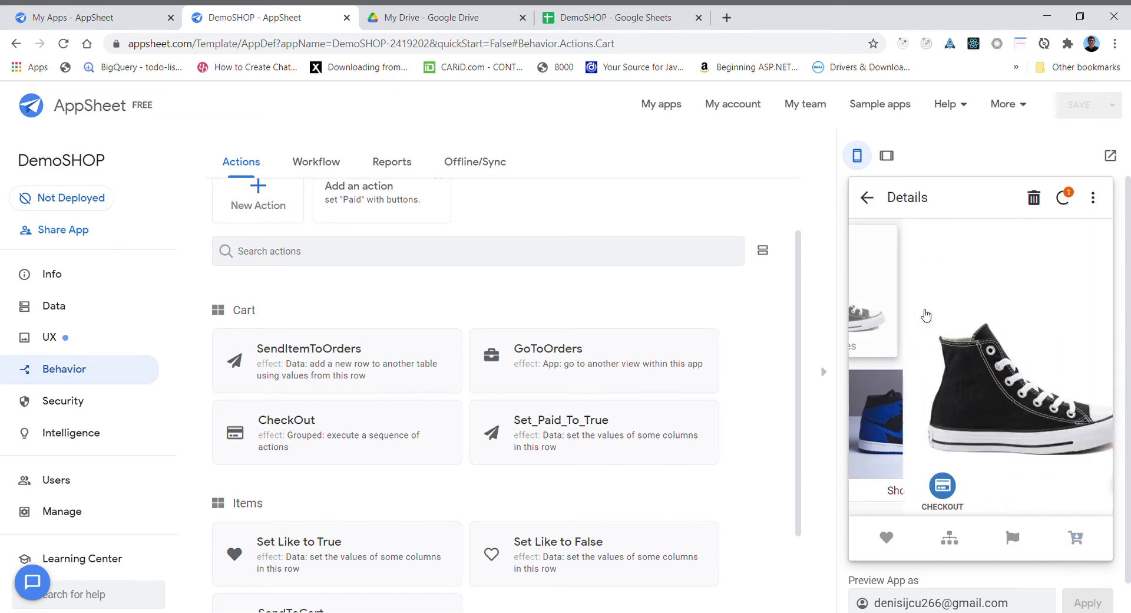
left_click(891, 485)
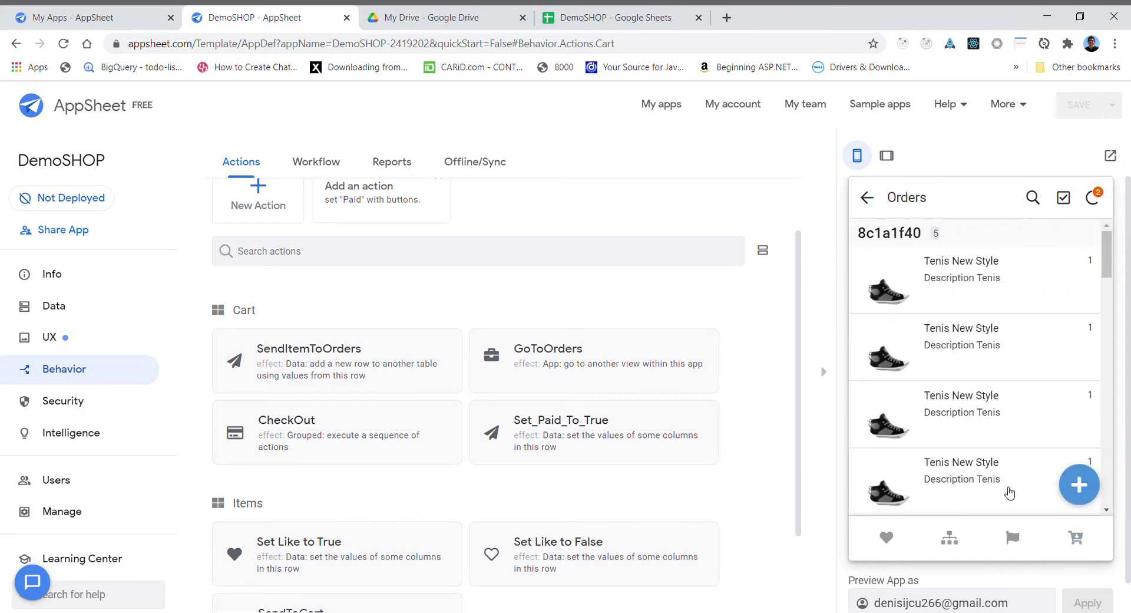
Return to the Cart view and check out the blue Hat
left_click(1076, 537)
left_click(940, 313)
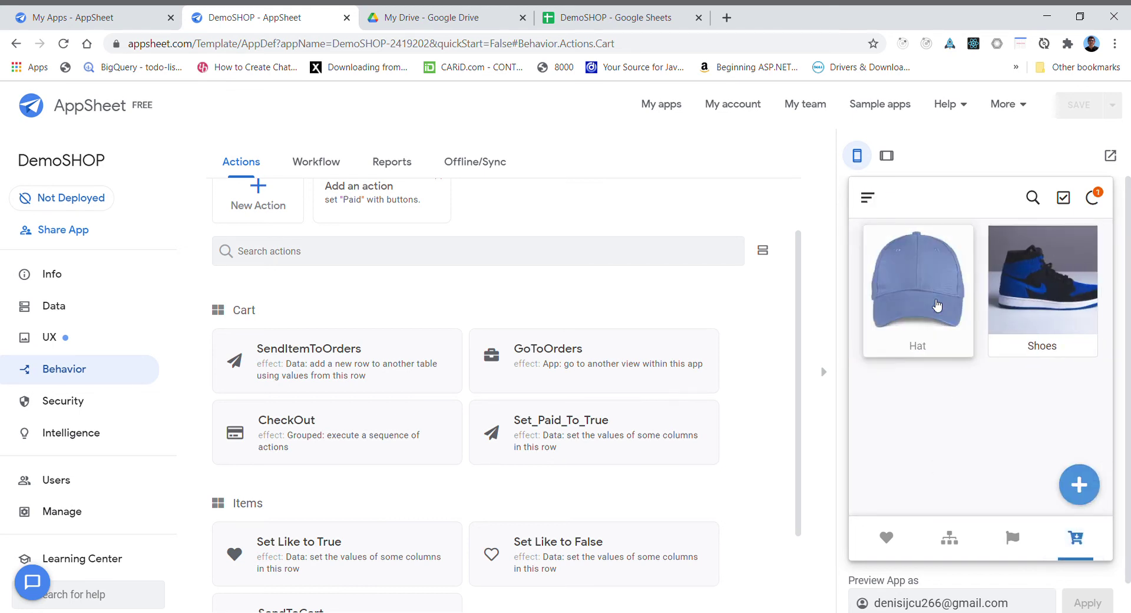
left_click(892, 488)
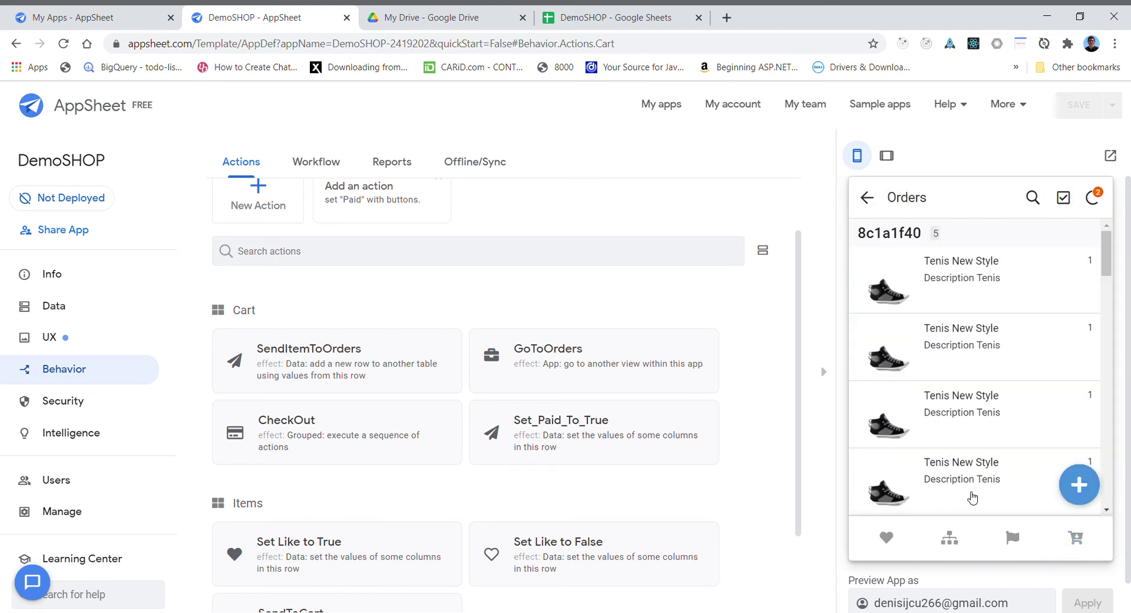
Return to the Cart view and check out the blue-and-black Shoes
left_click(1076, 538)
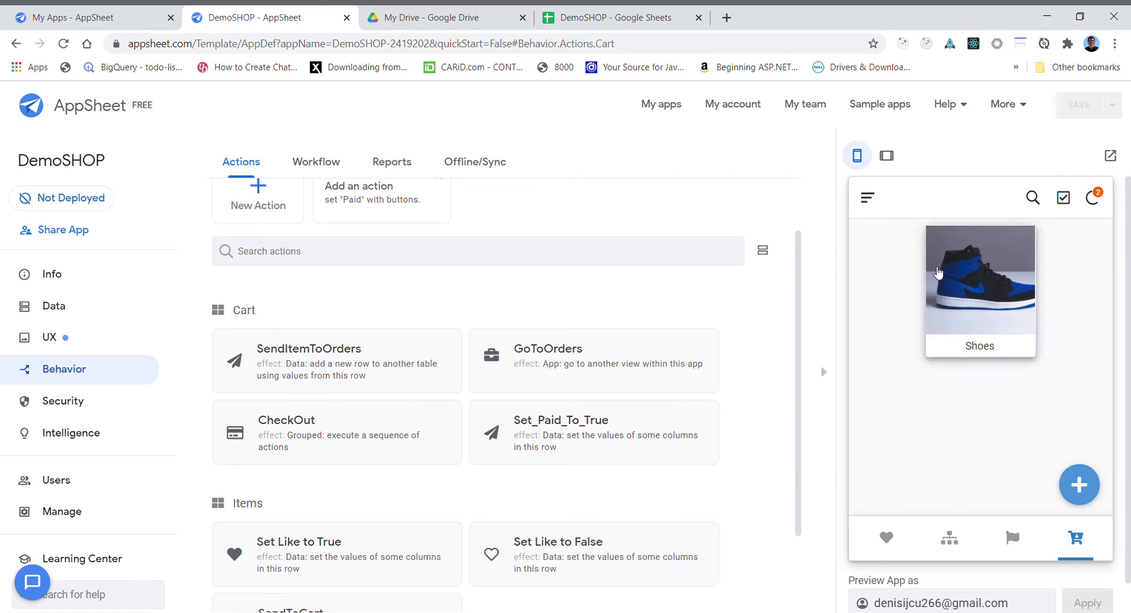
left_click(990, 306)
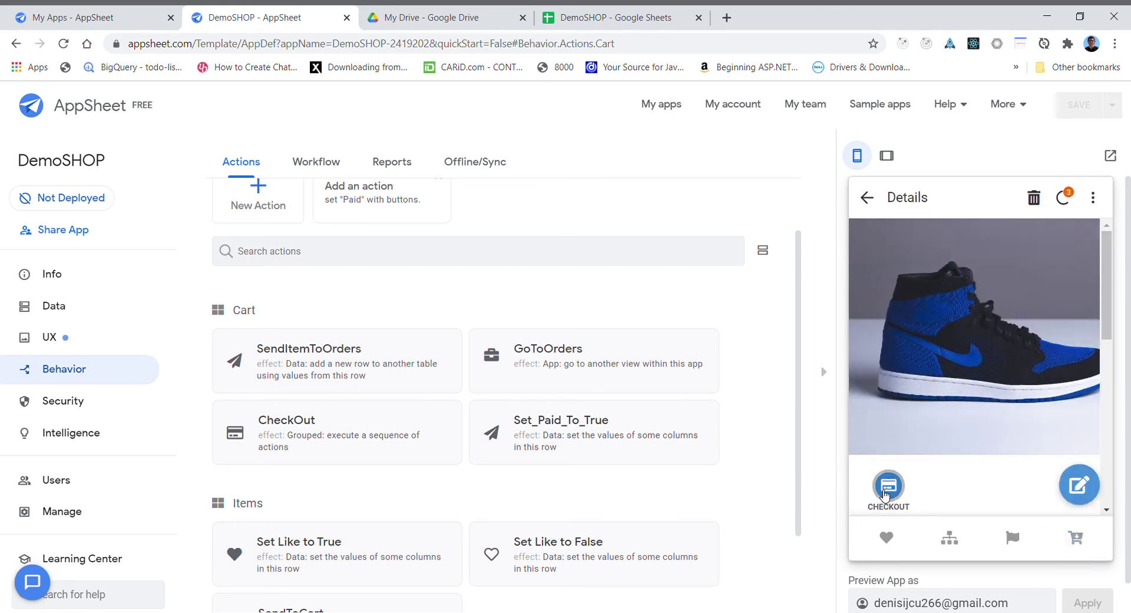
left_click(889, 486)
Check the preview's Cart view, then view the black high-top Shoes' details from the item catalogue
left_click(1076, 541)
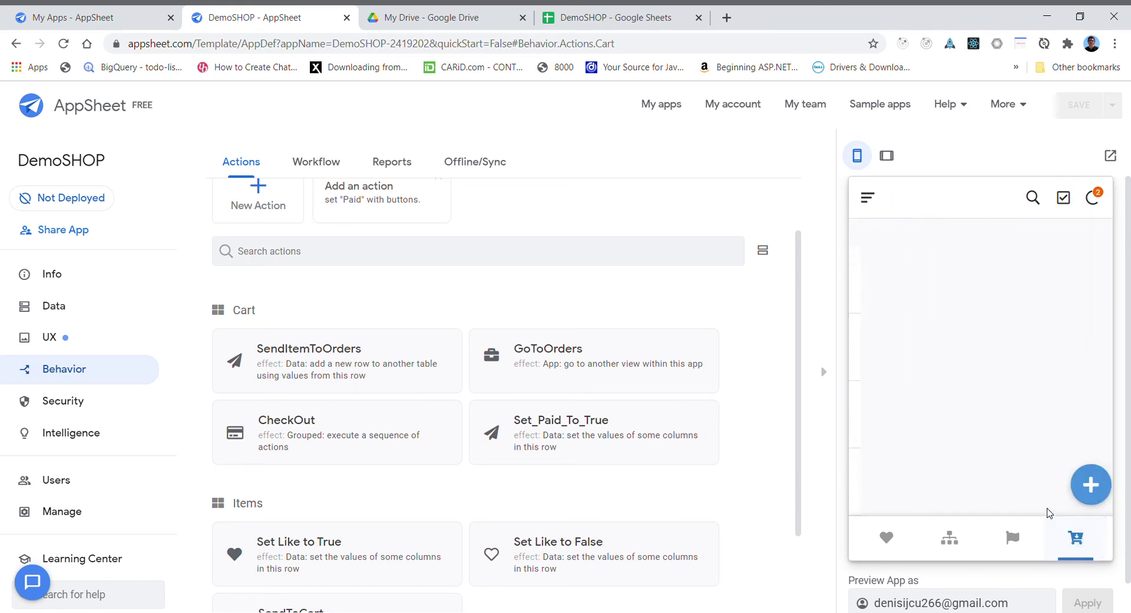
left_click(950, 539)
left_click(928, 324)
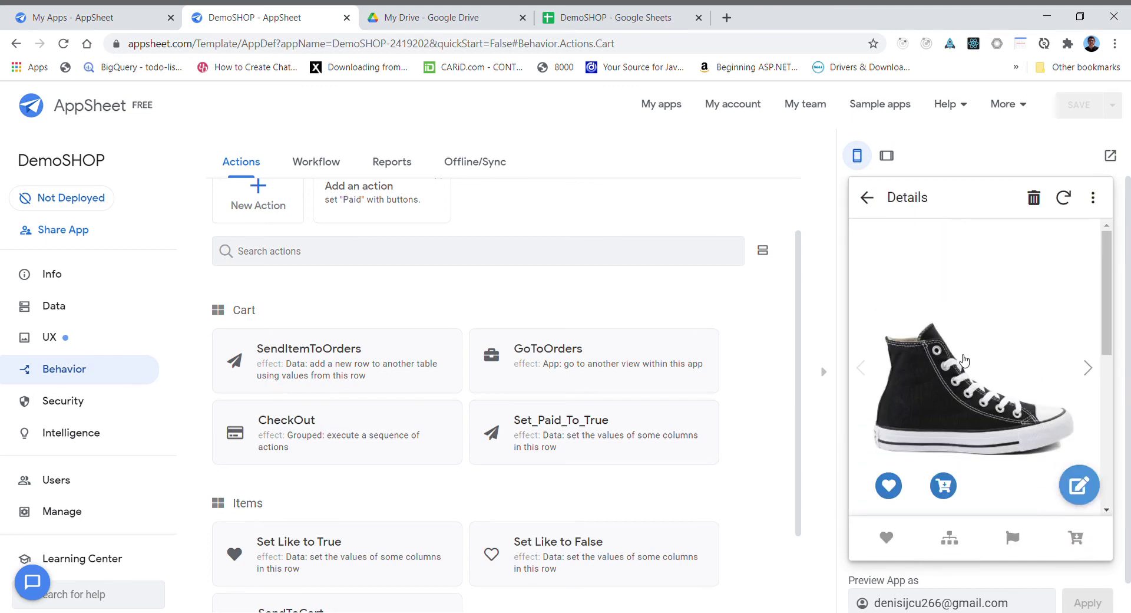
Remove GoToOrders from the CheckOut action's sequence of grouped actions
left_click(79, 371)
left_click(303, 434)
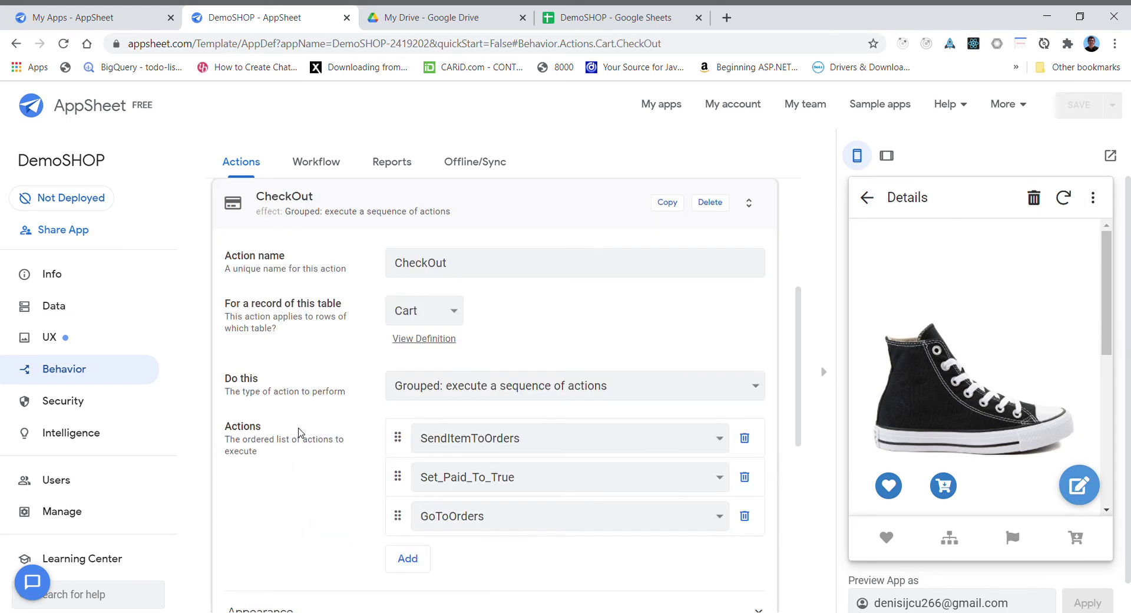
left_click(745, 517)
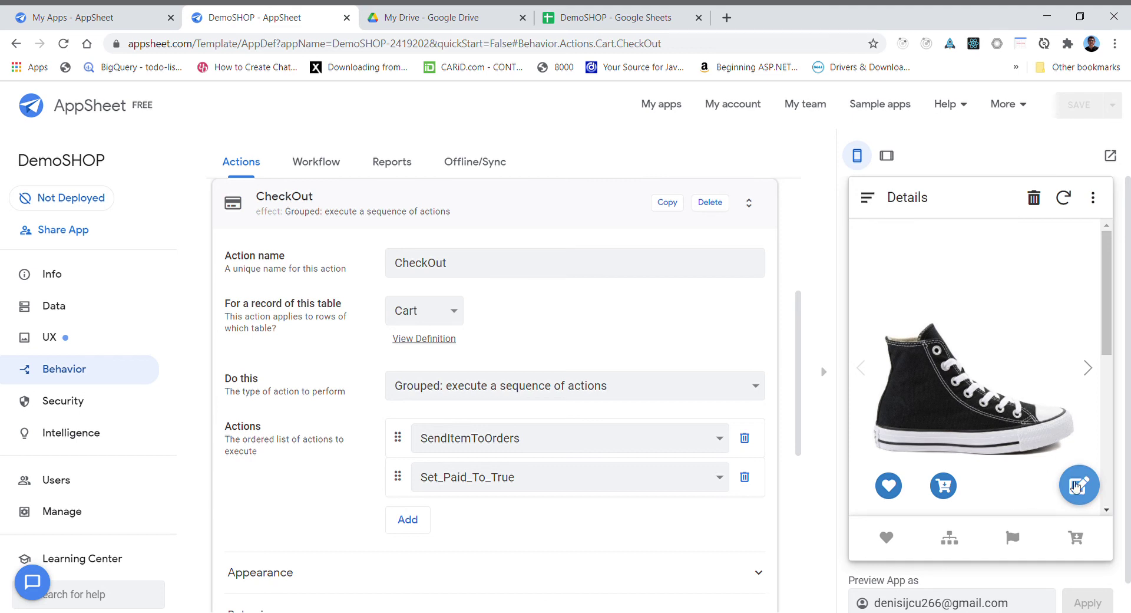
Check the preview's Cart view, then add the black high-top Shoes to the cart from the item catalogue
left_click(1076, 537)
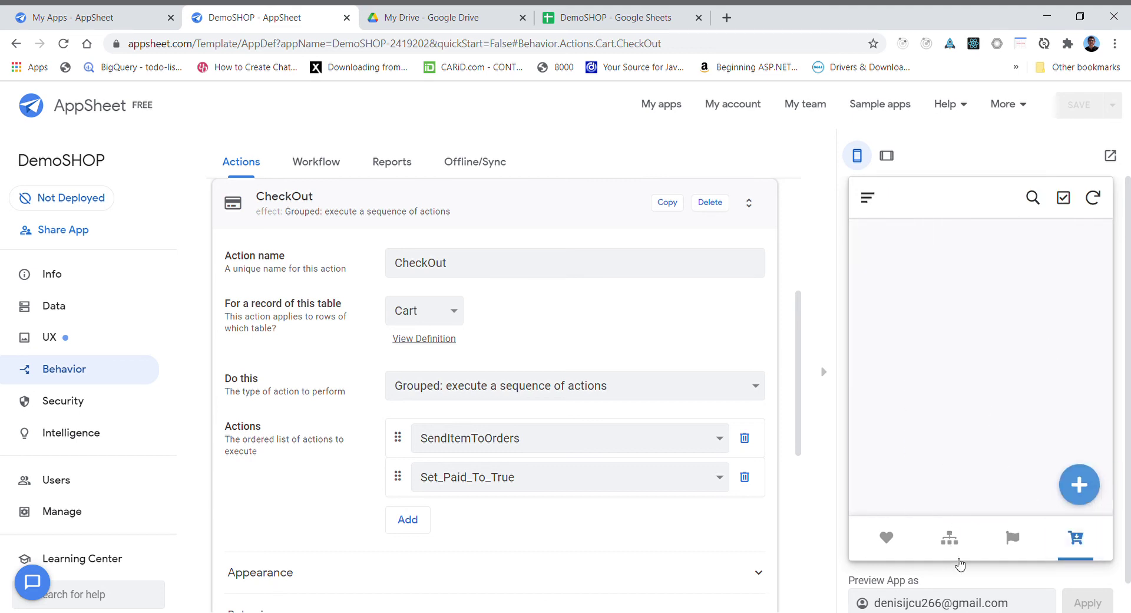
left_click(949, 538)
left_click(918, 321)
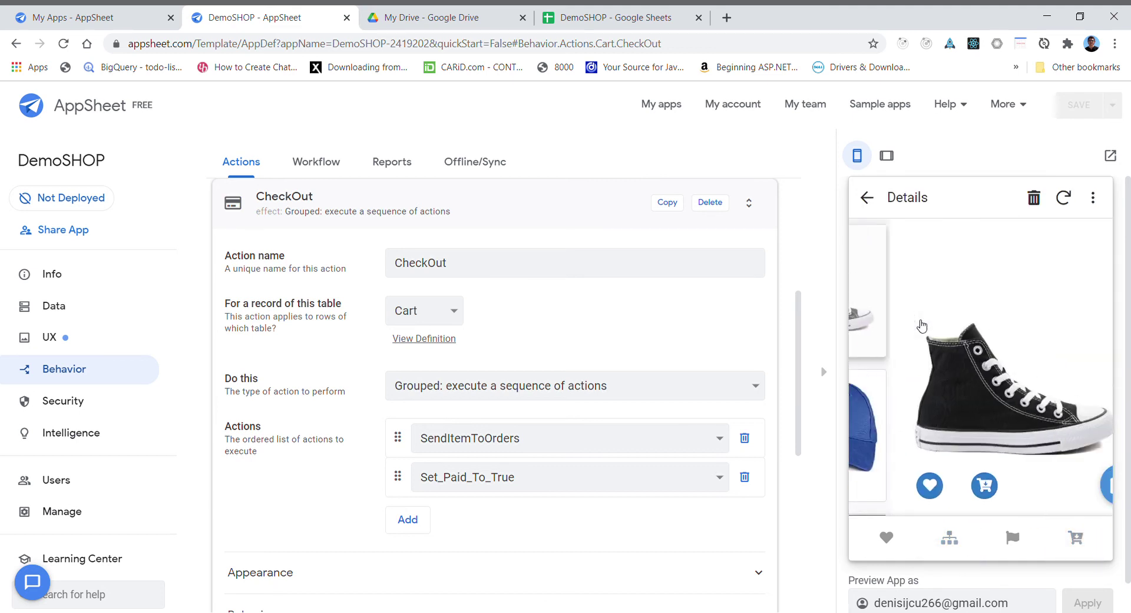
left_click(946, 486)
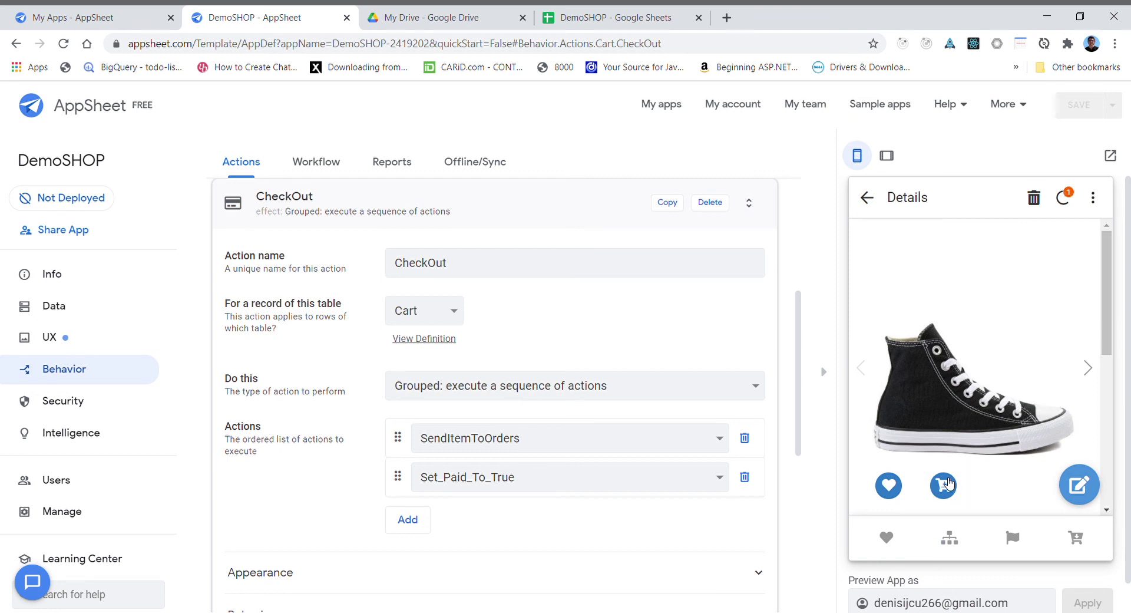
Go to the white Boots' details in the preview and add them to the cart
left_click(1087, 370)
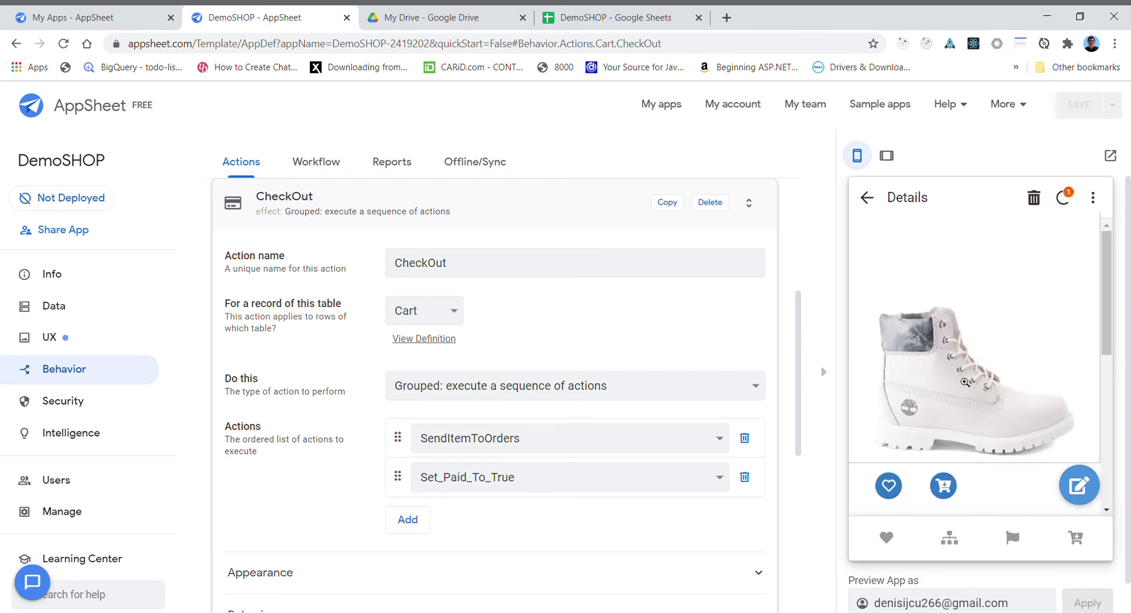
left_click(966, 382)
left_click(867, 194)
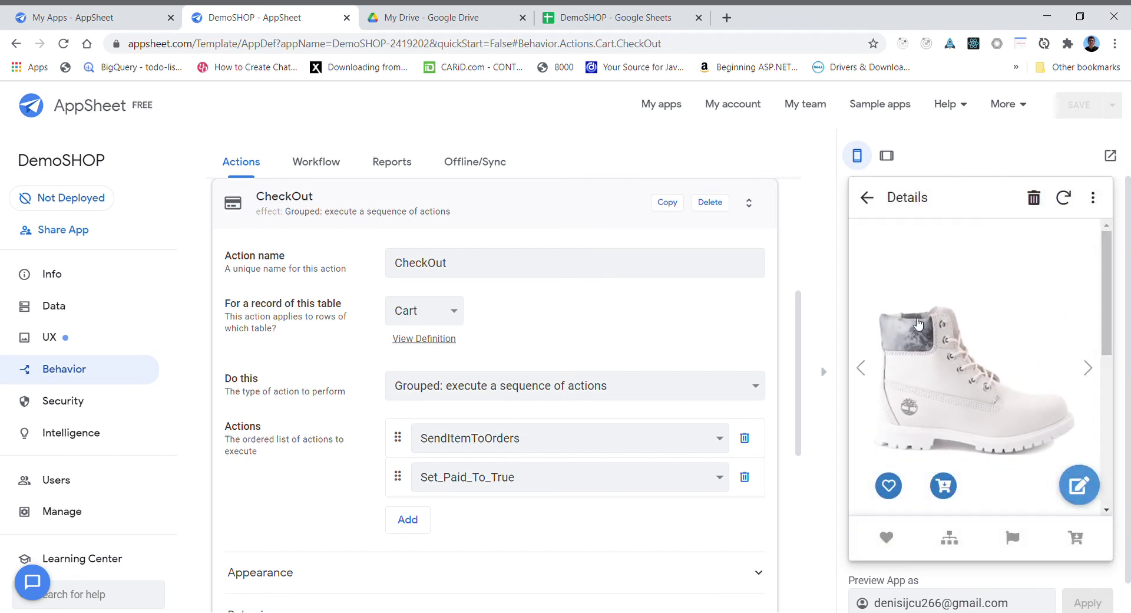
left_click(945, 484)
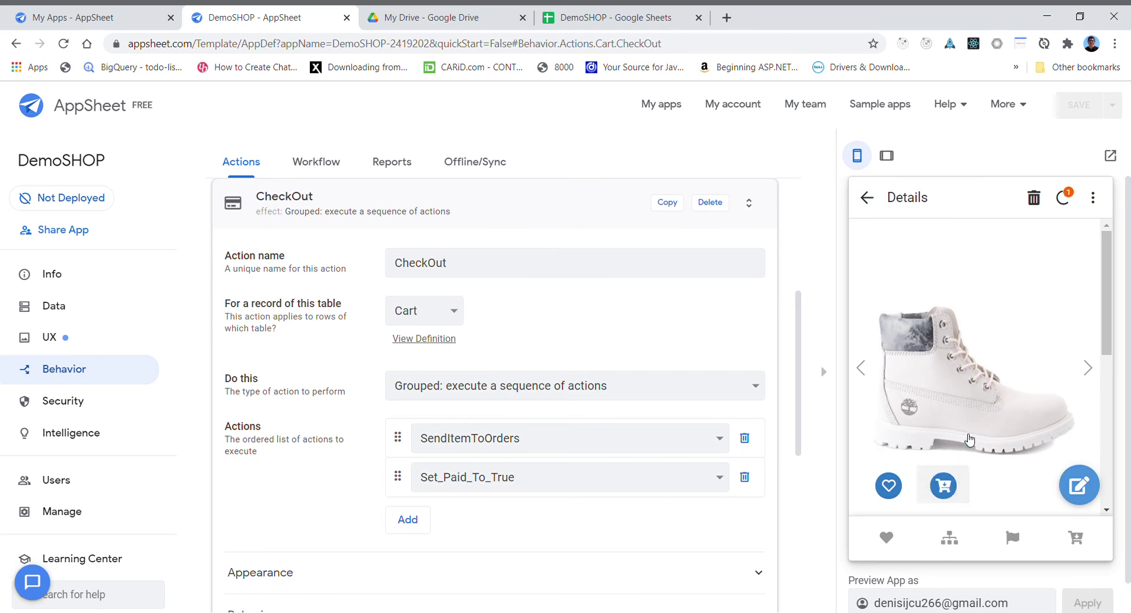
Add the blue Hat and the black-and-grey Shoes to the cart from their details pages
left_click(1088, 371)
left_click(944, 485)
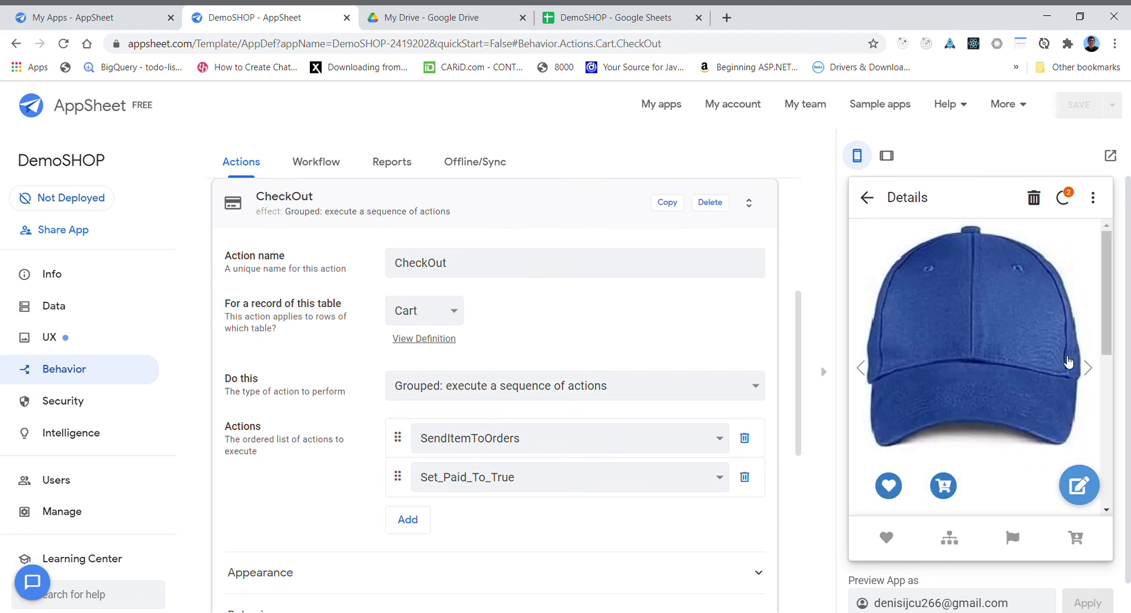
left_click(1086, 366)
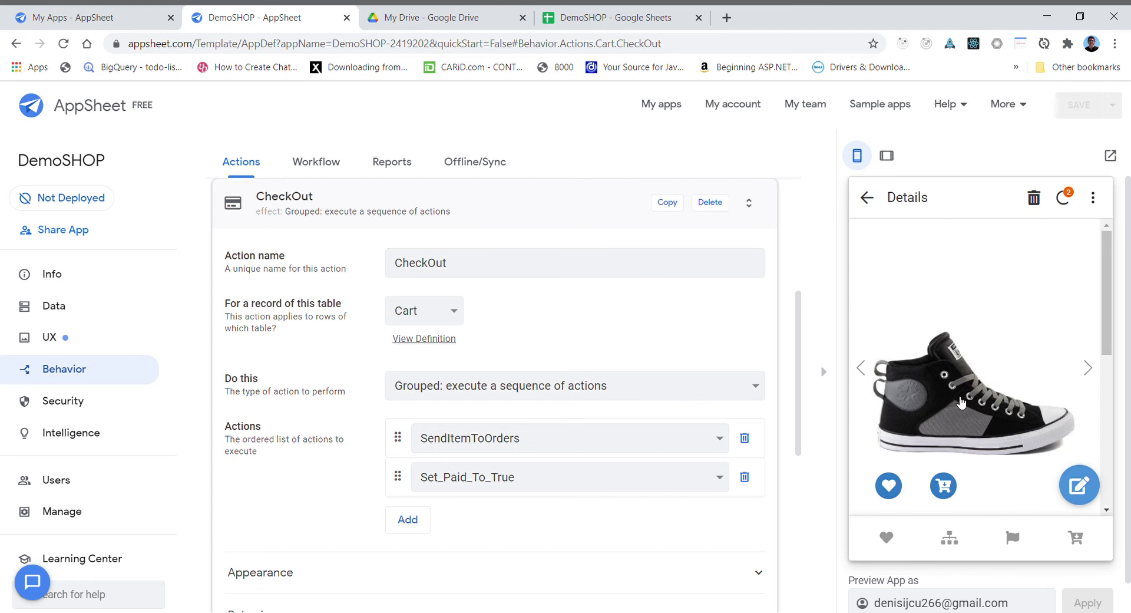
left_click(1010, 316)
left_click(867, 194)
left_click(943, 485)
Open the black high-top Shoes in the preview's Cart view and examine the details page for the checkout action
left_click(1076, 537)
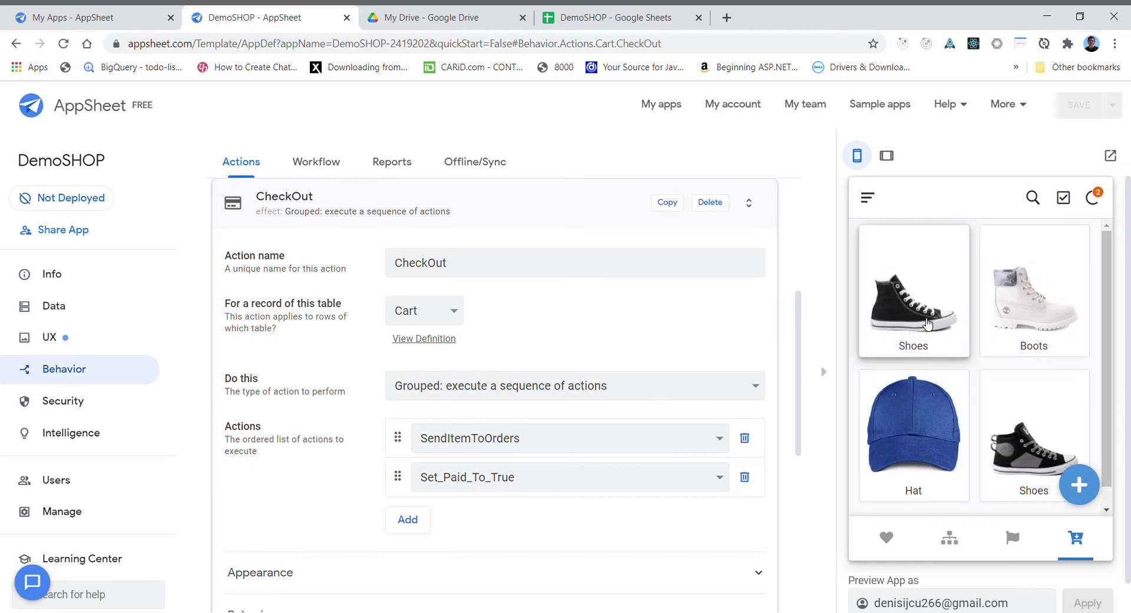
left_click(928, 323)
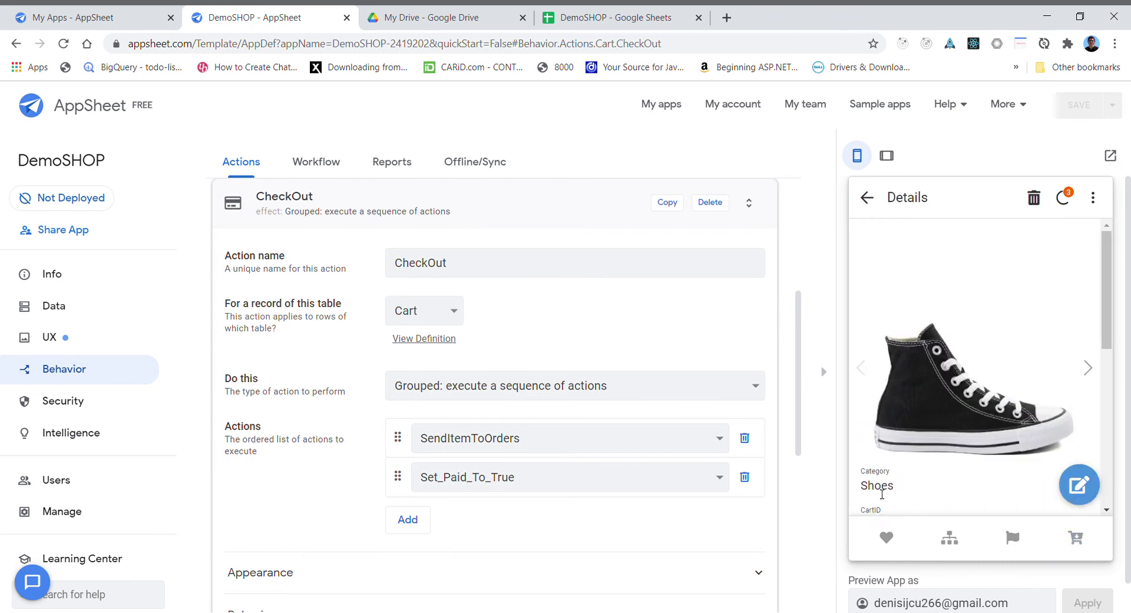
scroll(904, 452, "down", 5)
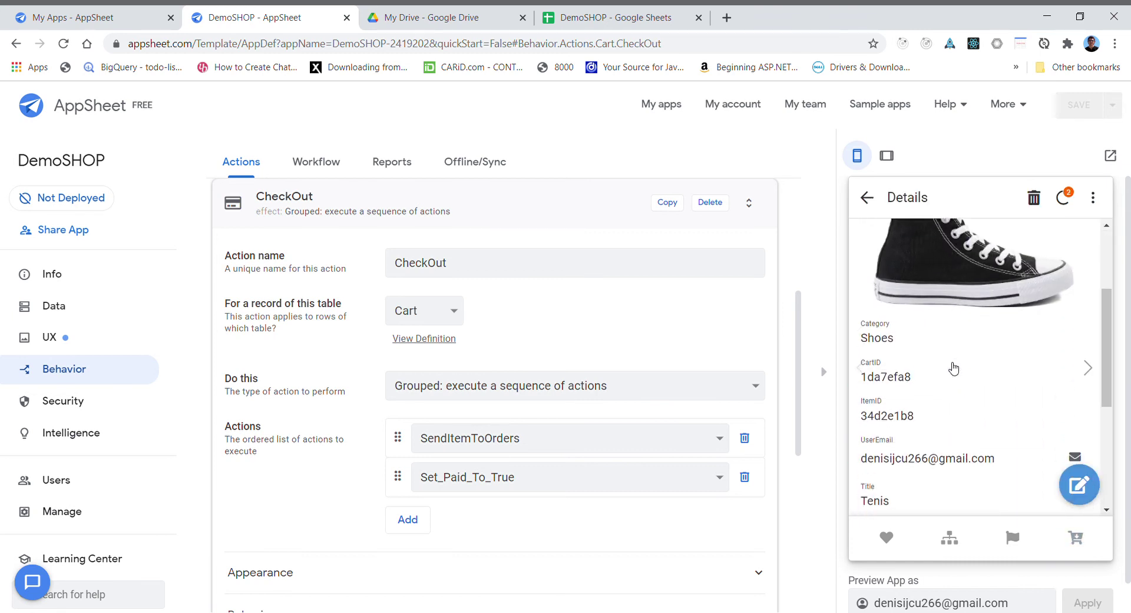
scroll(951, 363, "up", 4)
scroll(951, 363, "up", 2)
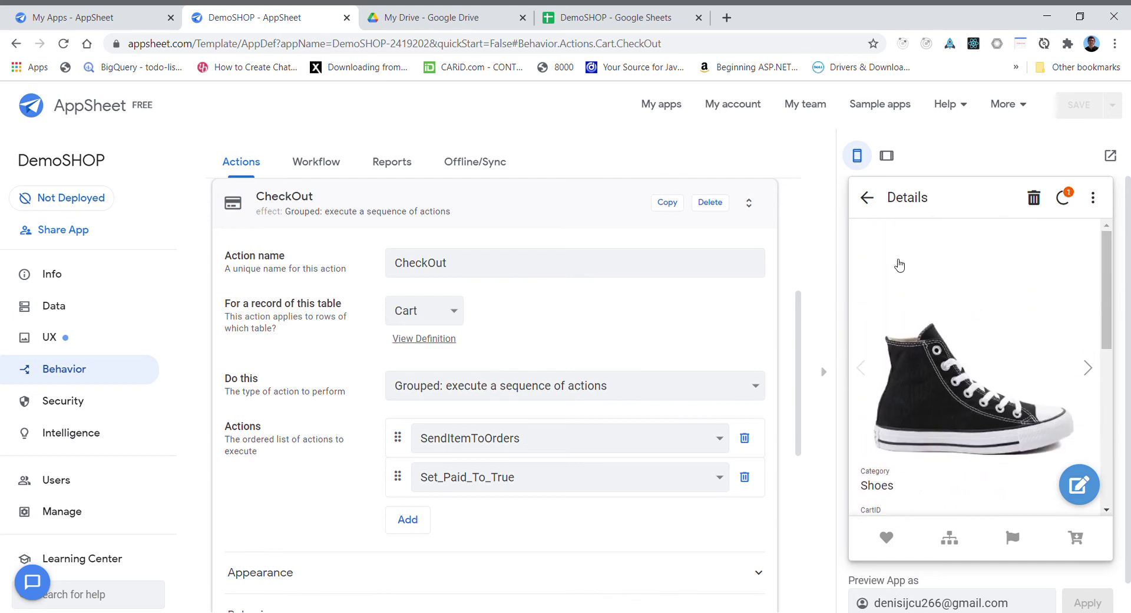
scroll(940, 328, "down", 3)
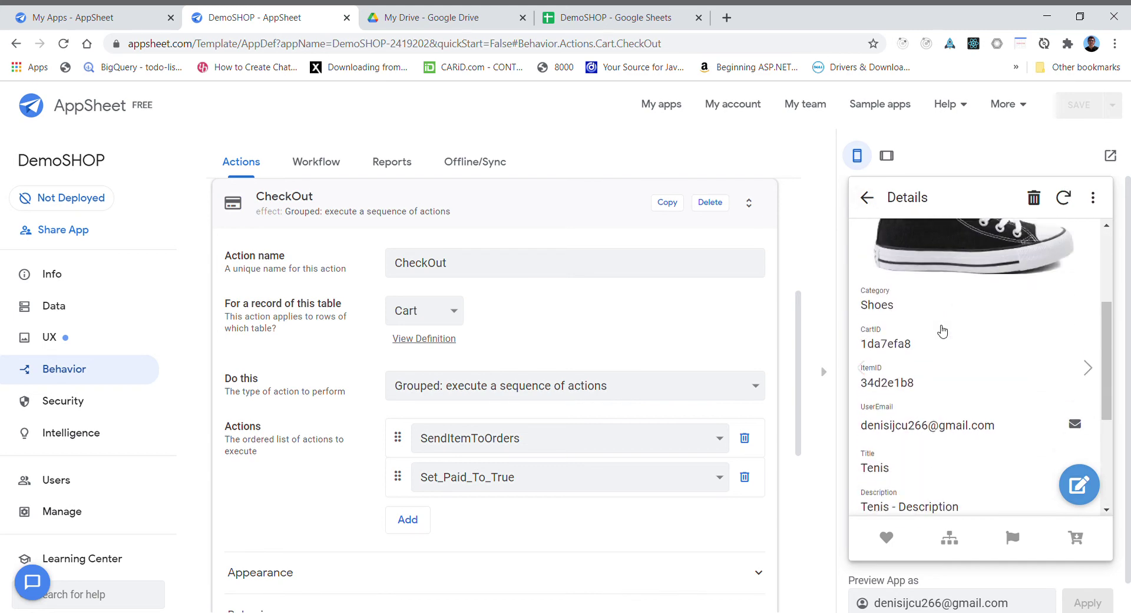
Return to the preview's Cart view and check out the white Boots from their details page
scroll(927, 319, "up", 3)
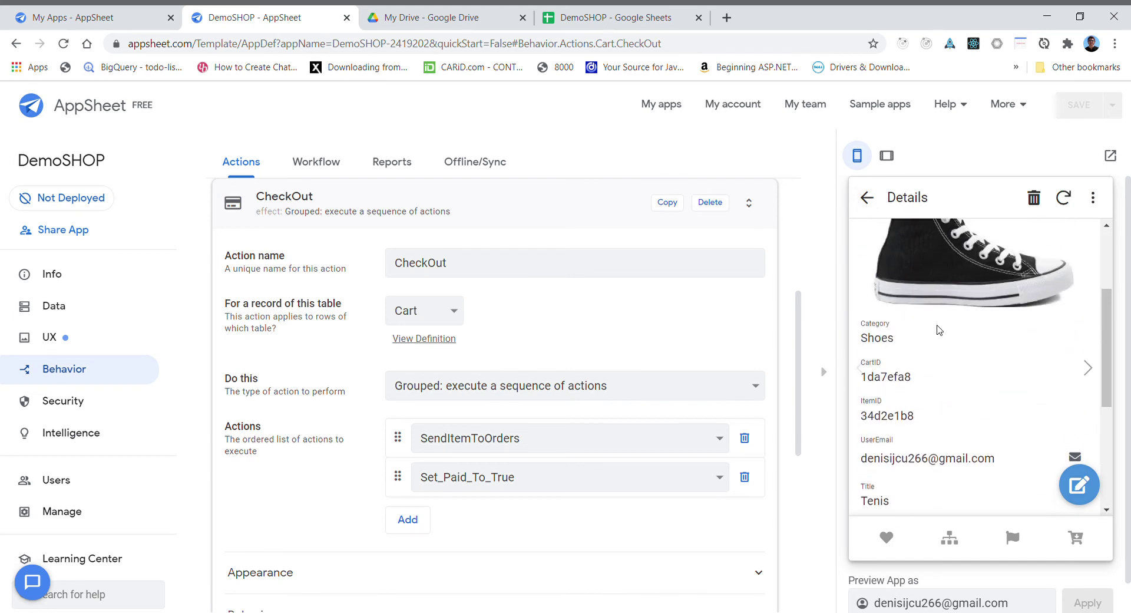
left_click(868, 198)
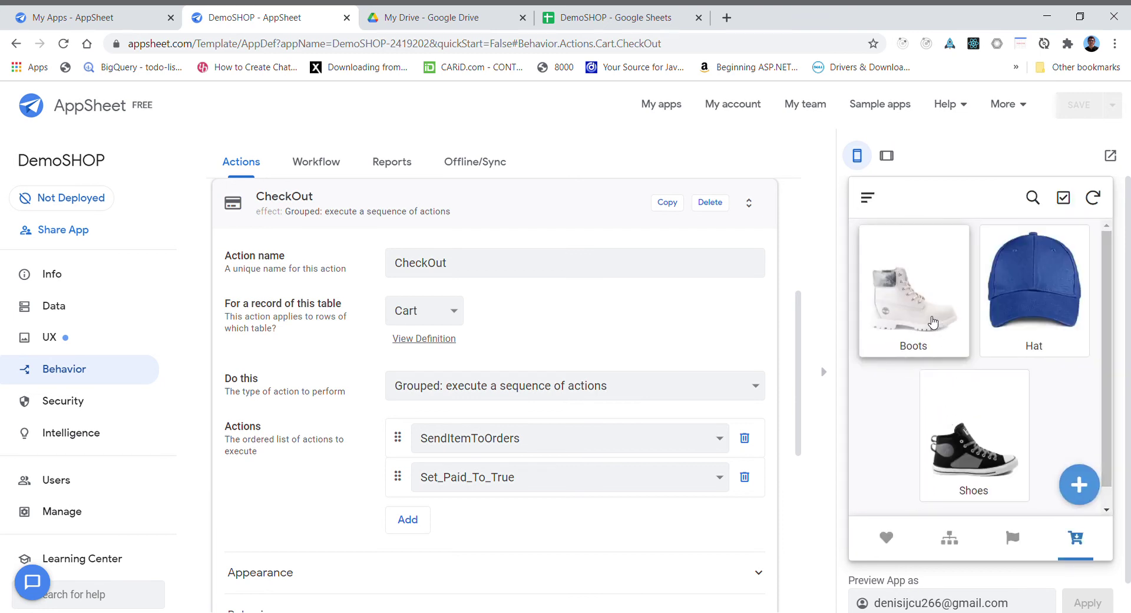
left_click(933, 321)
left_click(900, 492)
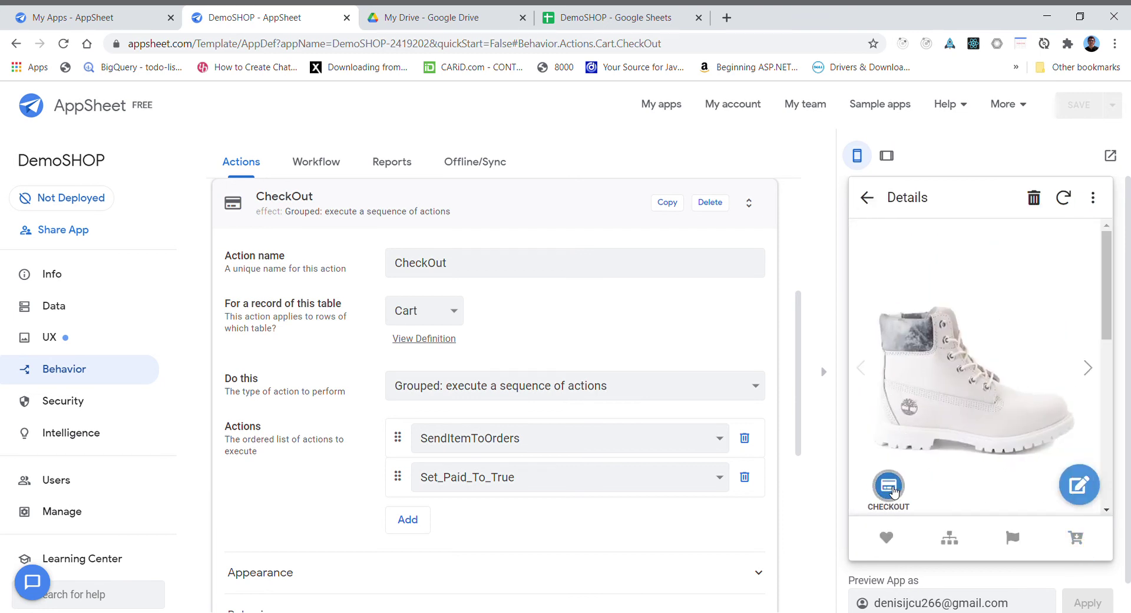
scroll(902, 460, "down", 3)
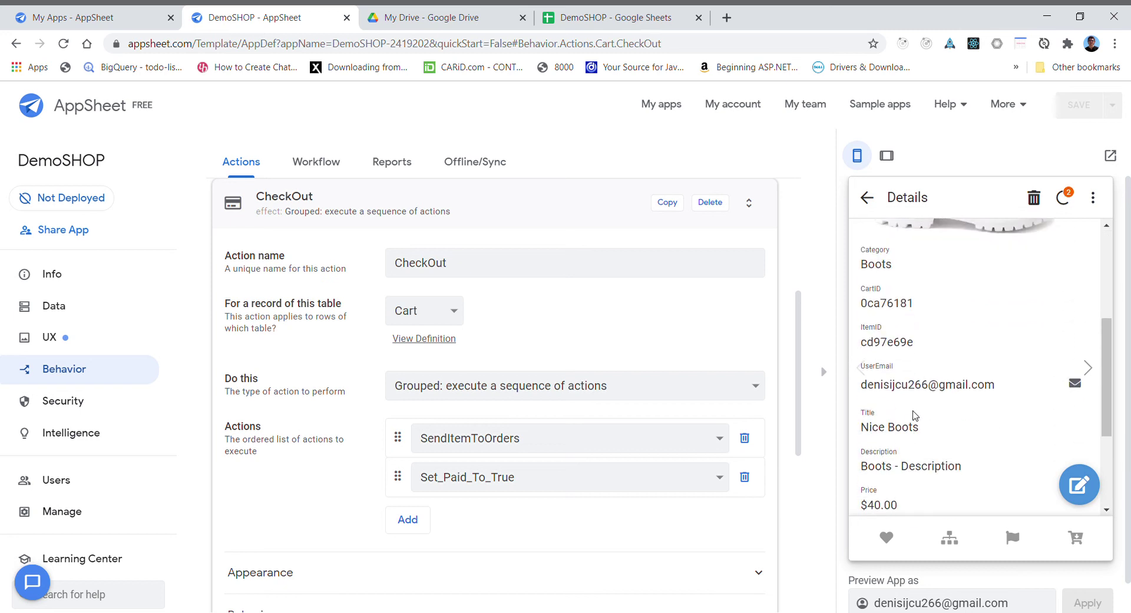
Go back to the cart, open the blue Hat's details and check it out
left_click(873, 200)
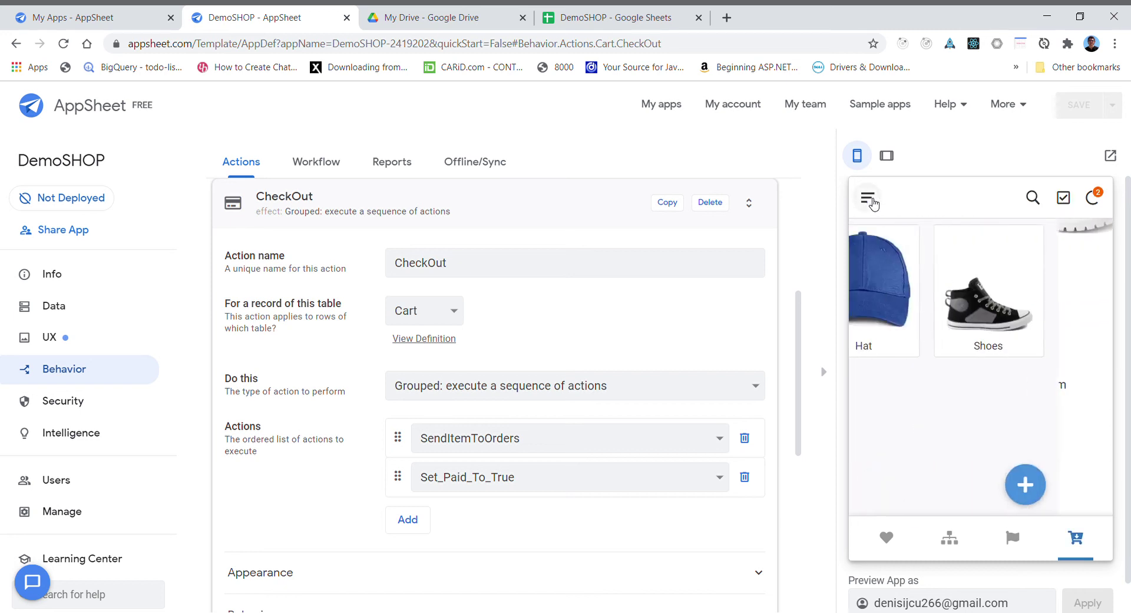
left_click(929, 325)
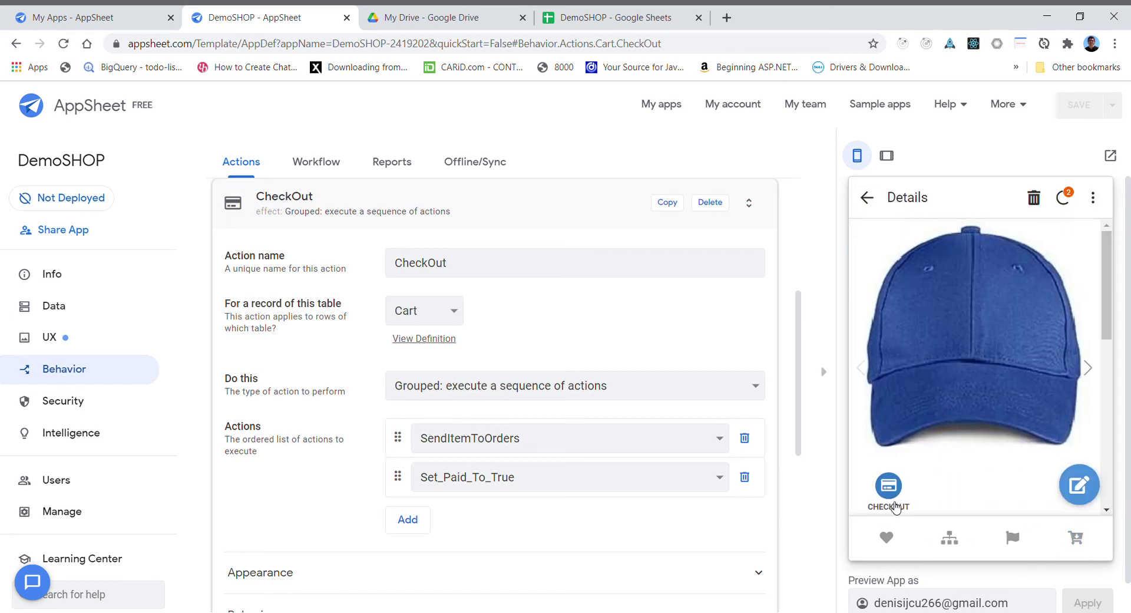
scroll(934, 394, "down", 2)
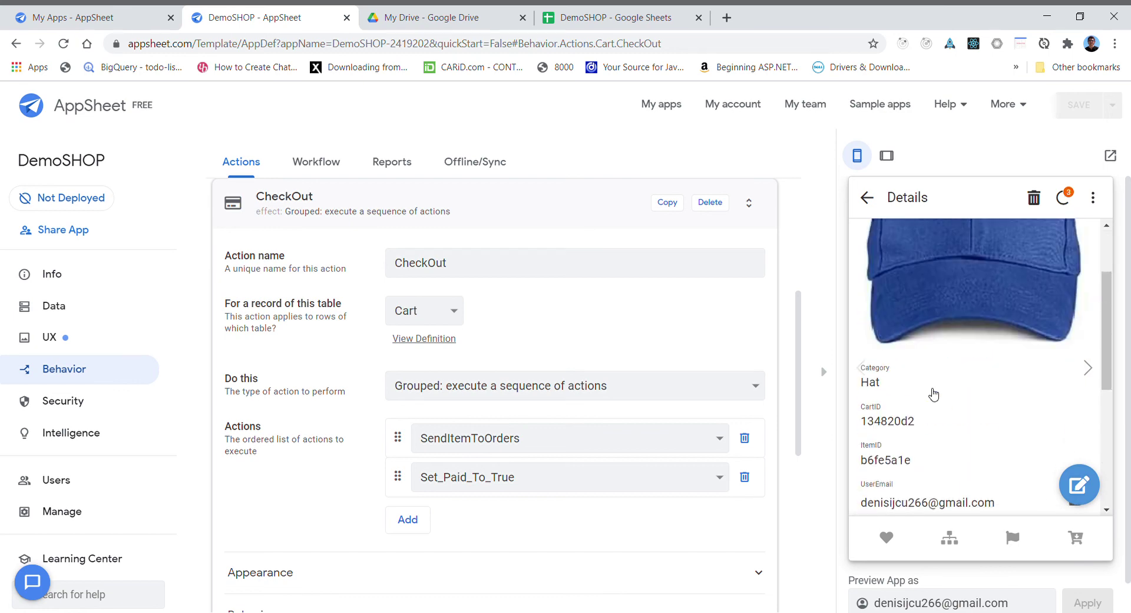
scroll(954, 356, "up", 2)
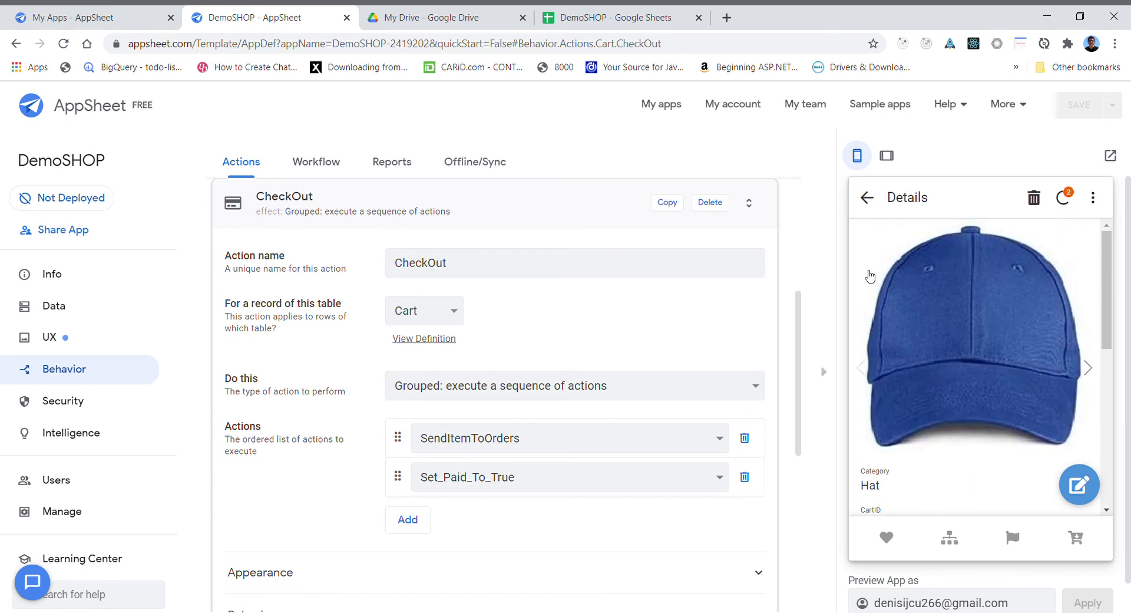
Go to the black-and-grey Shoes in the cart, check them out and return to the Cart view
left_click(1089, 368)
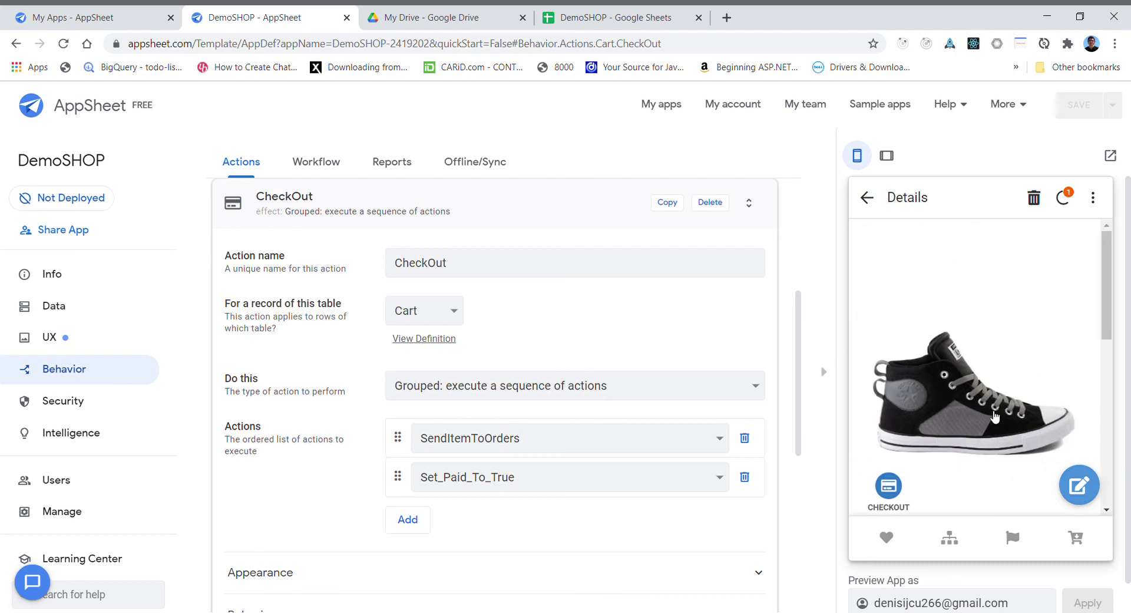
left_click(899, 498)
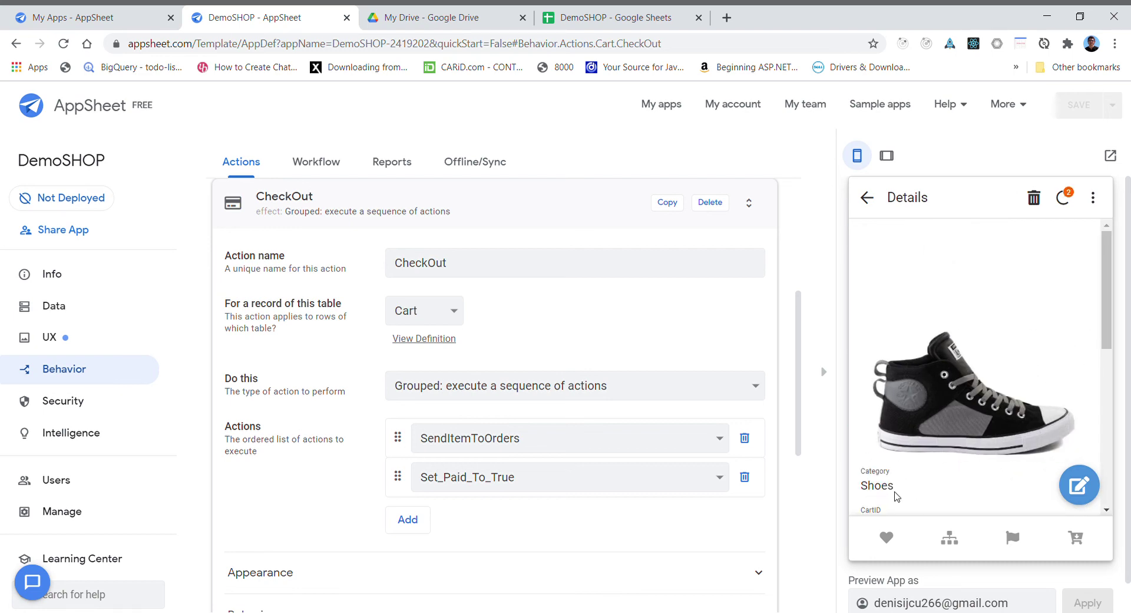
scroll(1005, 413, "down", 4)
scroll(990, 407, "up", 4)
scroll(1007, 400, "down", 3)
scroll(1005, 389, "up", 3)
scroll(965, 353, "down", 4)
scroll(964, 354, "up", 4)
left_click(1086, 542)
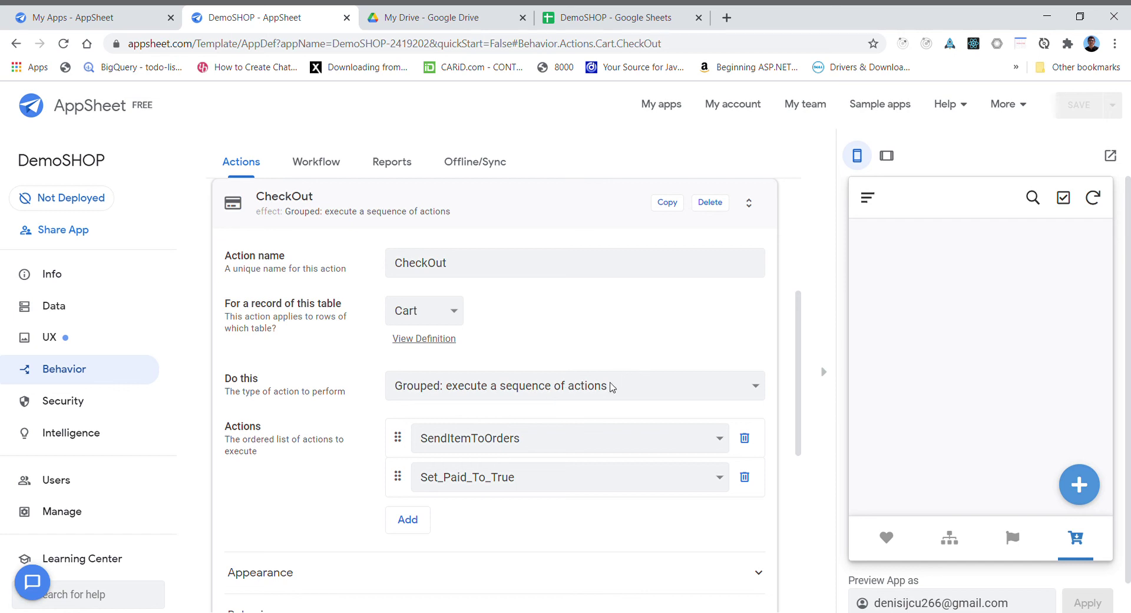
Show the app's spec graph and look through the preview's Favorites, Items and Category views
left_click(59, 277)
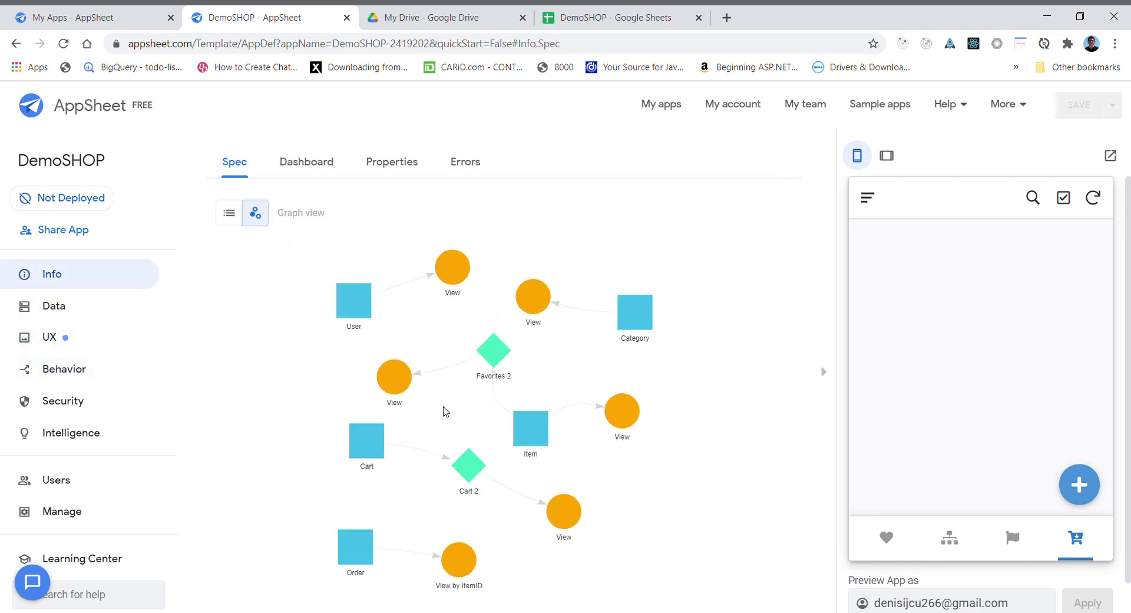
left_click(895, 539)
left_click(949, 537)
left_click(1011, 537)
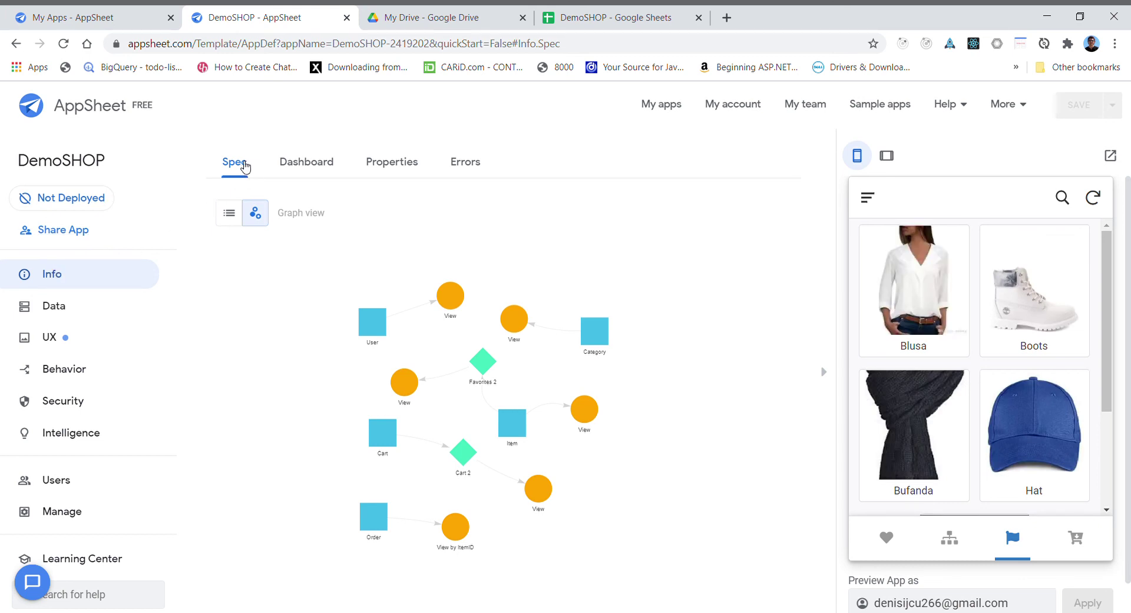
Look through the app's Dashboard, Properties and Errors information pages
left_click(284, 170)
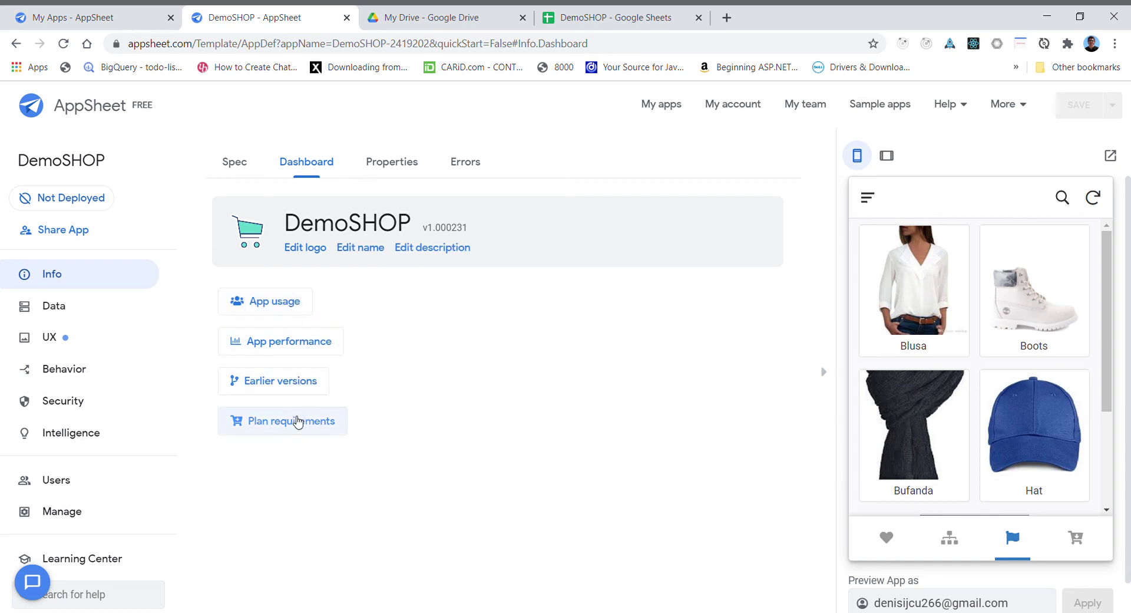
left_click(382, 170)
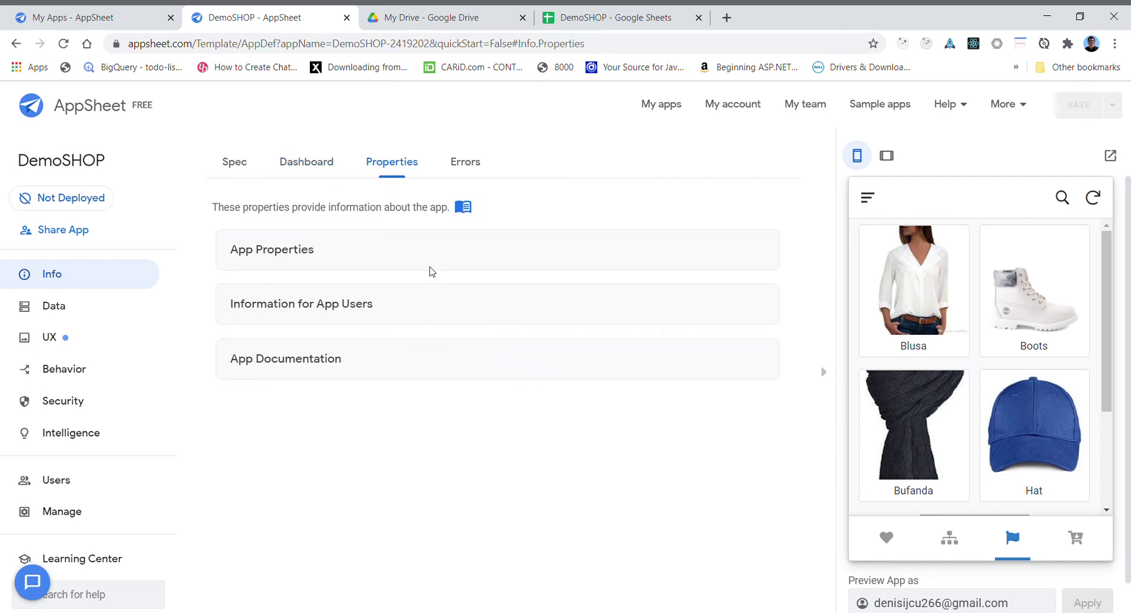
left_click(465, 162)
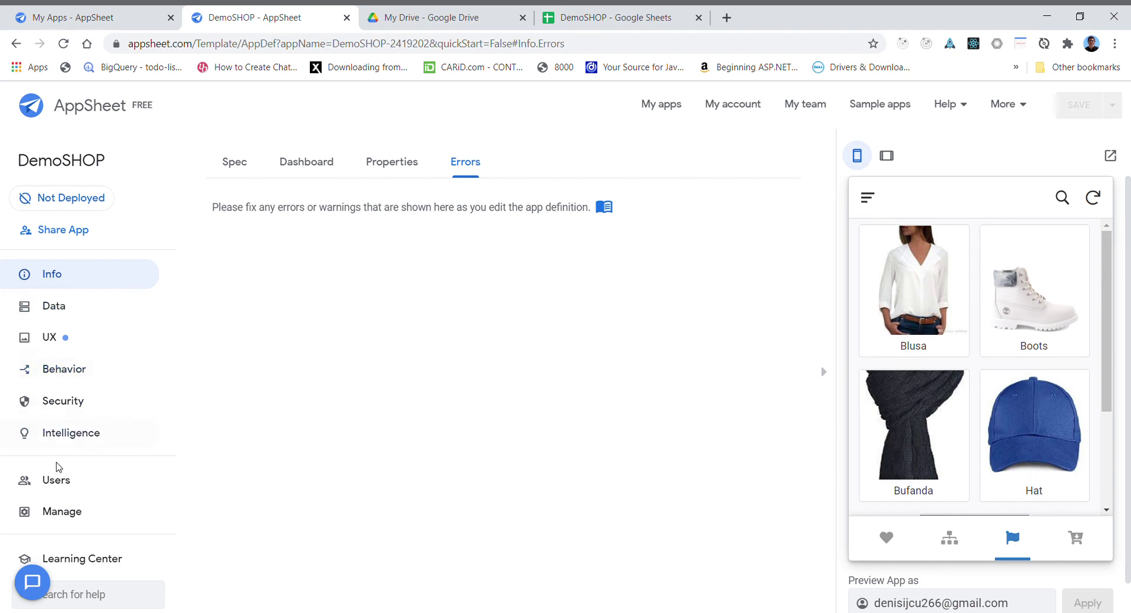
Look over the app's user sharing settings and copy its Install Link
left_click(48, 480)
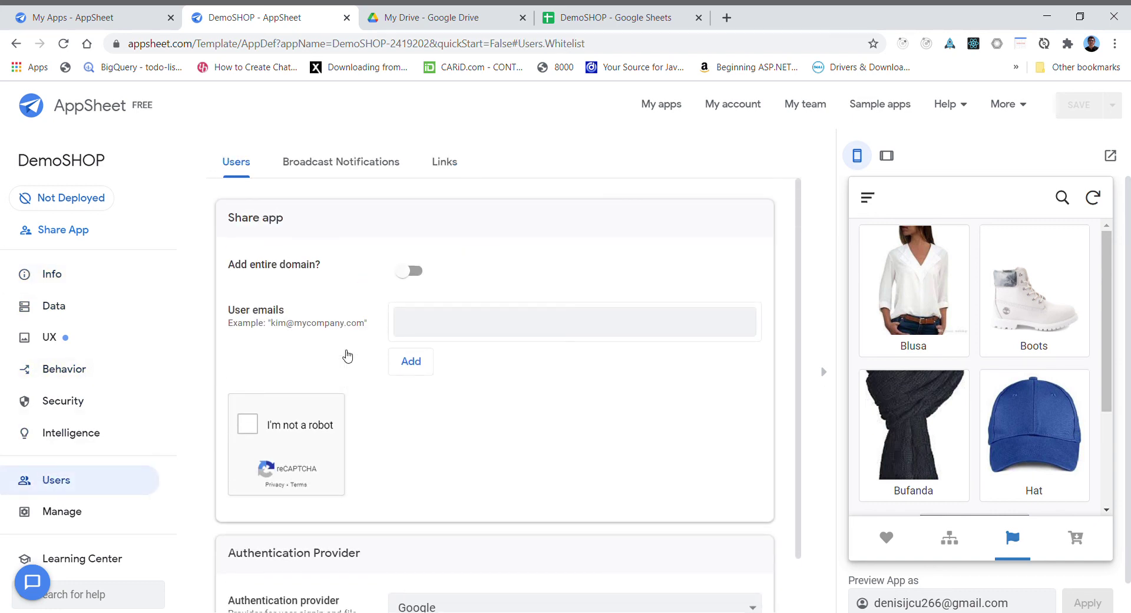
scroll(348, 356, "down", 1)
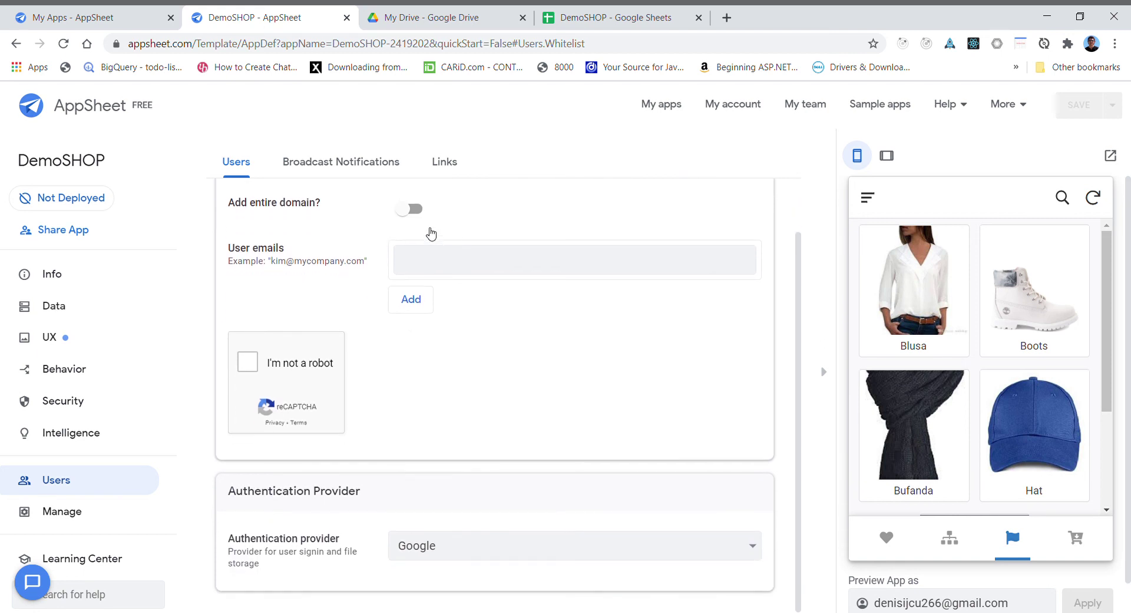
scroll(389, 407, "up", 1)
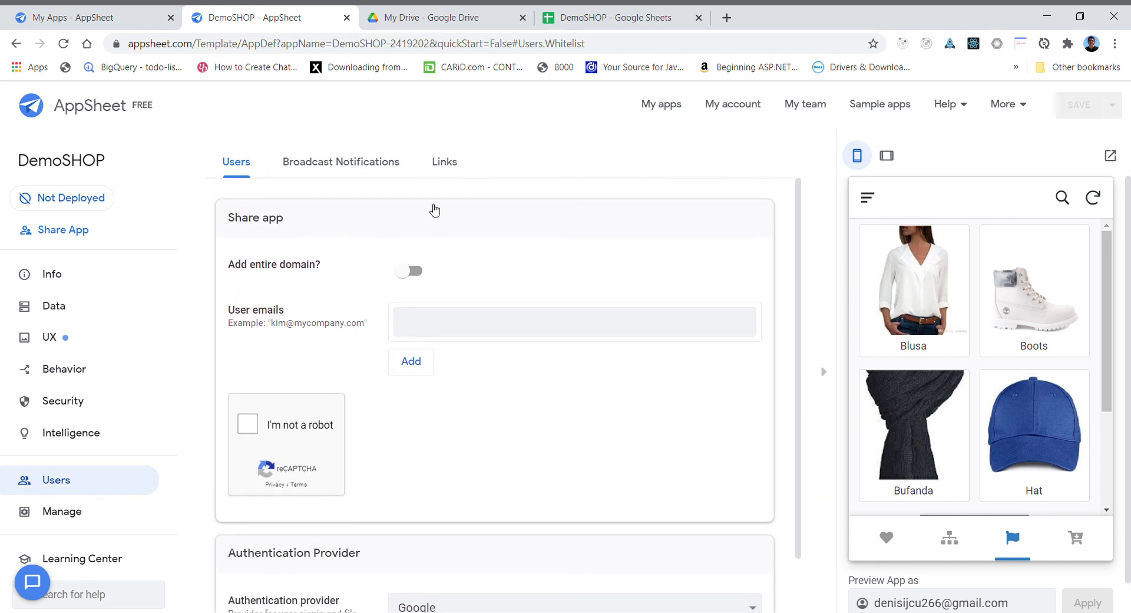
left_click(453, 168)
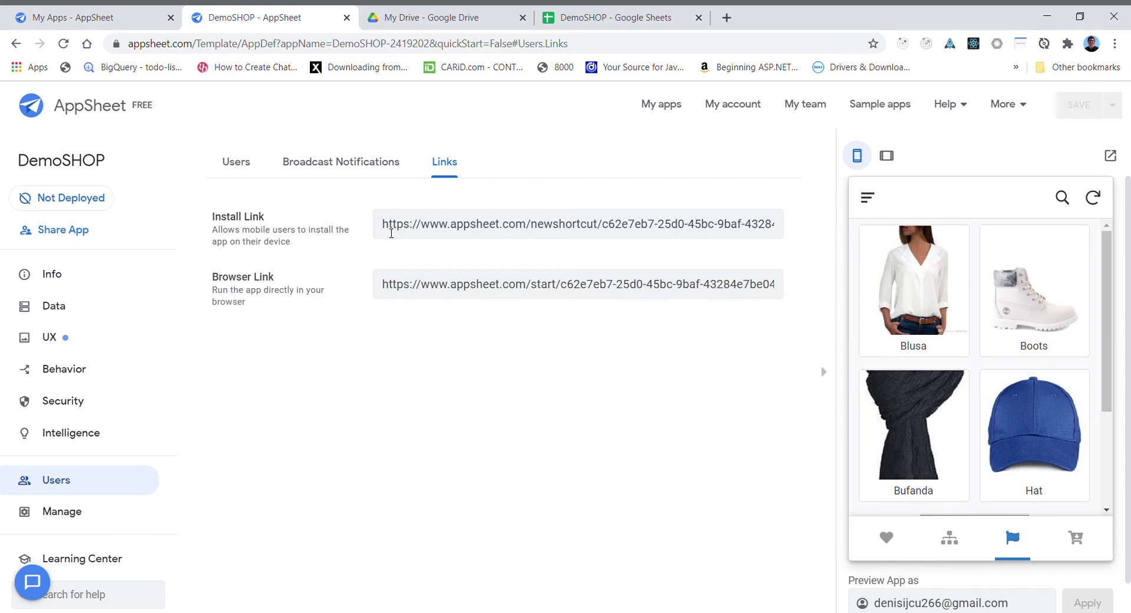
left_click_drag(392, 233, 822, 227)
key("ctrl+c")
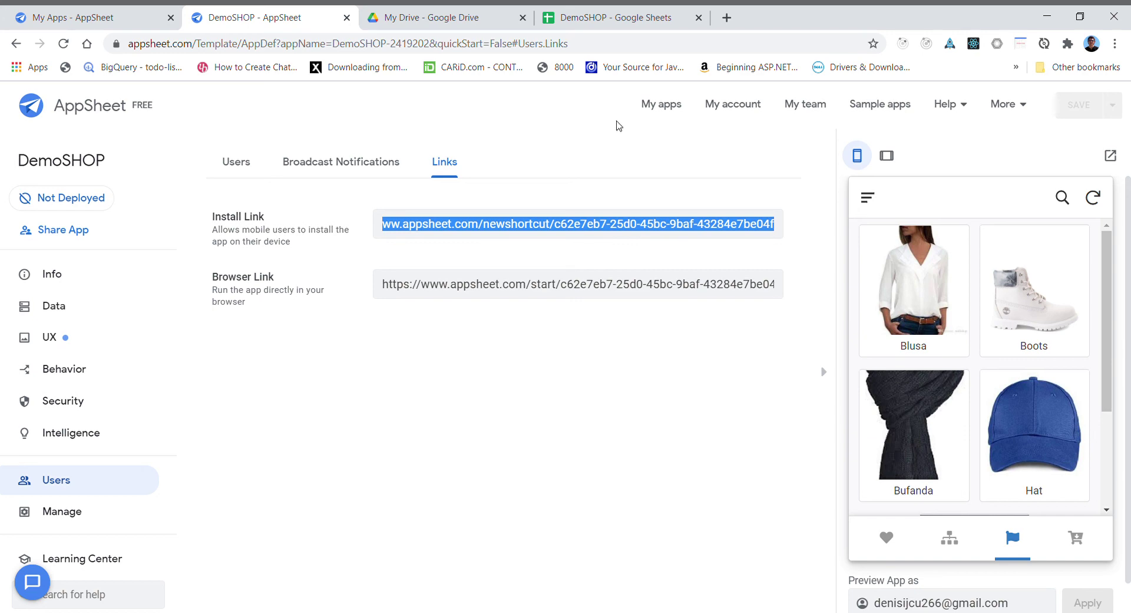
Open the copied install link in a new browser tab and run DemoSHOP in a Galaxy S5 device view
left_click(727, 17)
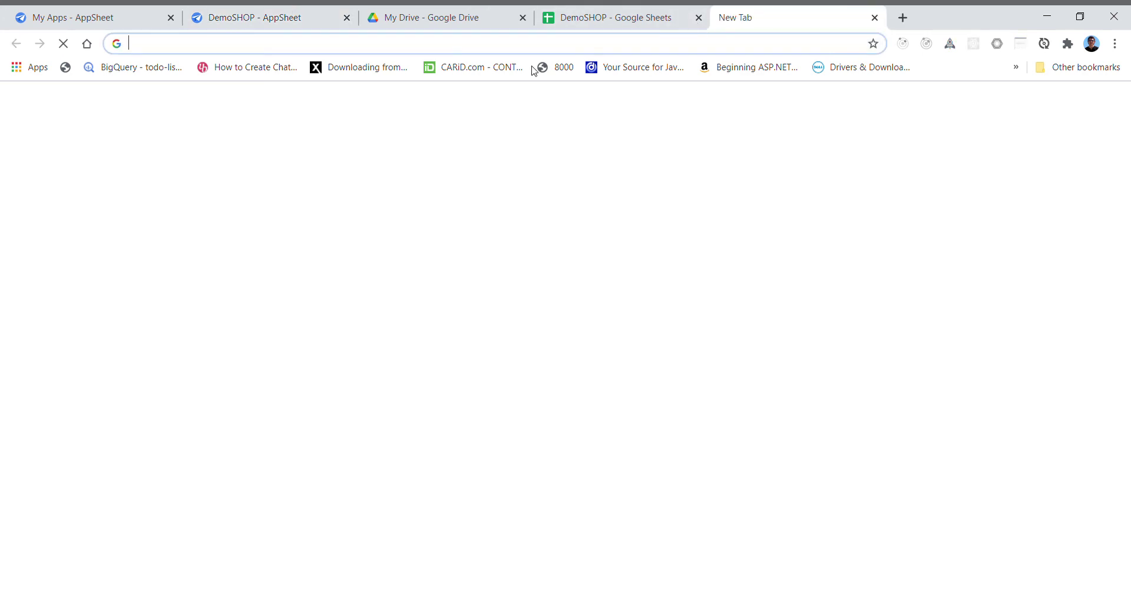
left_click(450, 45)
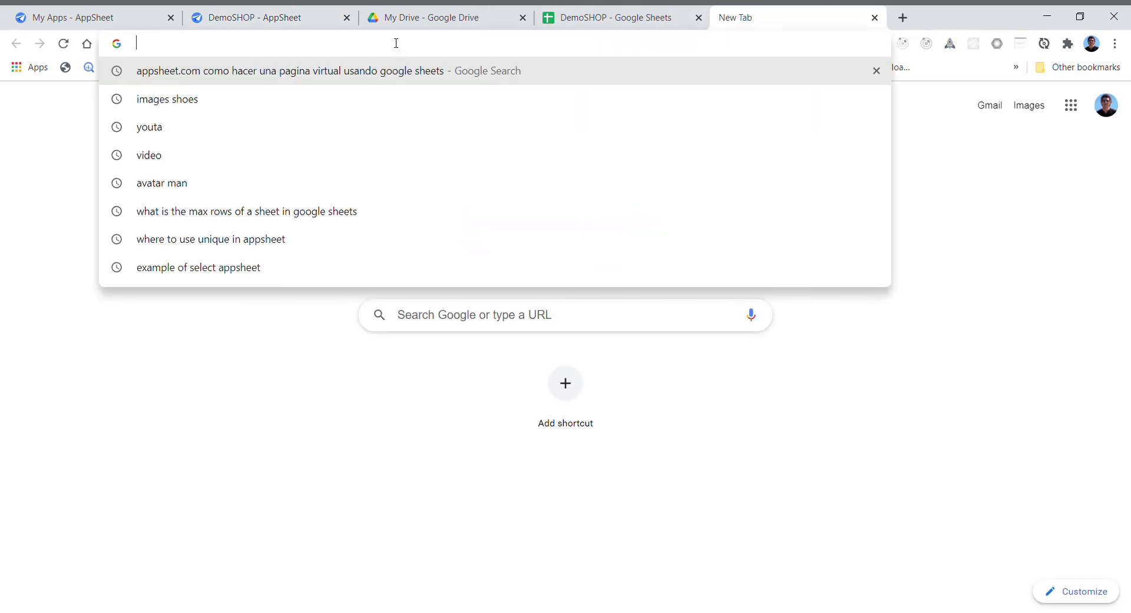
key("ctrl+v")
key("Return")
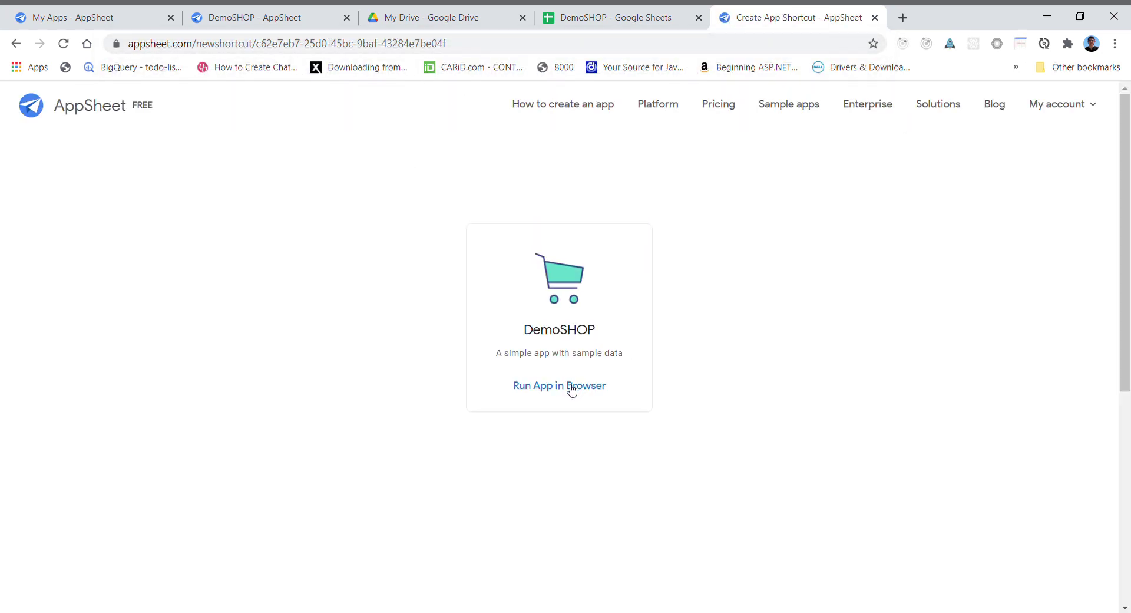
left_click(571, 387)
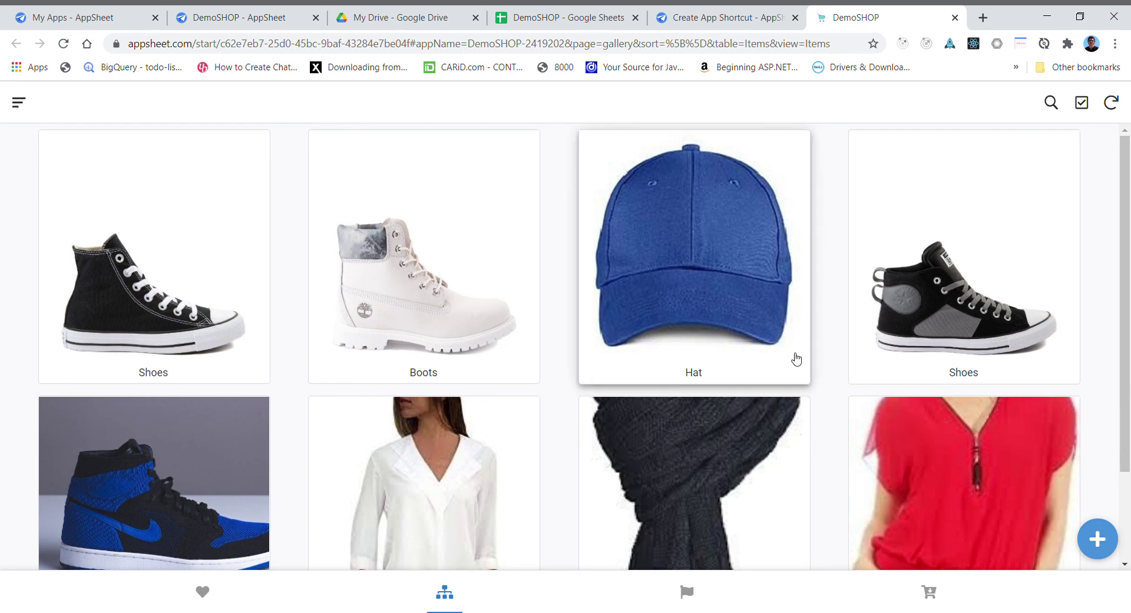
key("ctrl+shift+i")
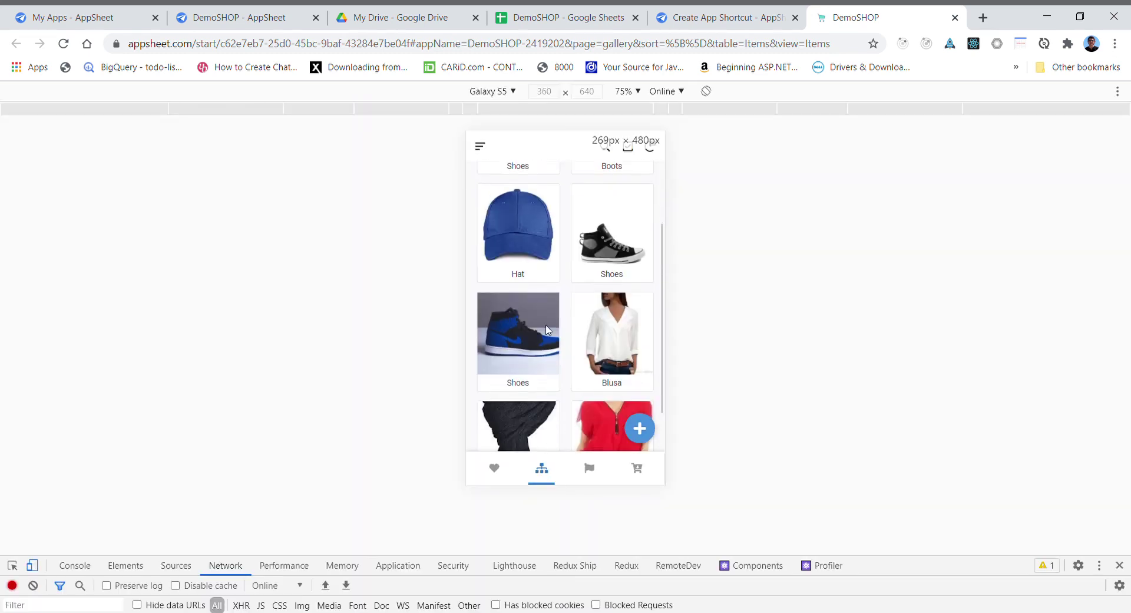
Look through the running app's navigation menu and its Favorites, Items, Category and Cart views
left_click(488, 154)
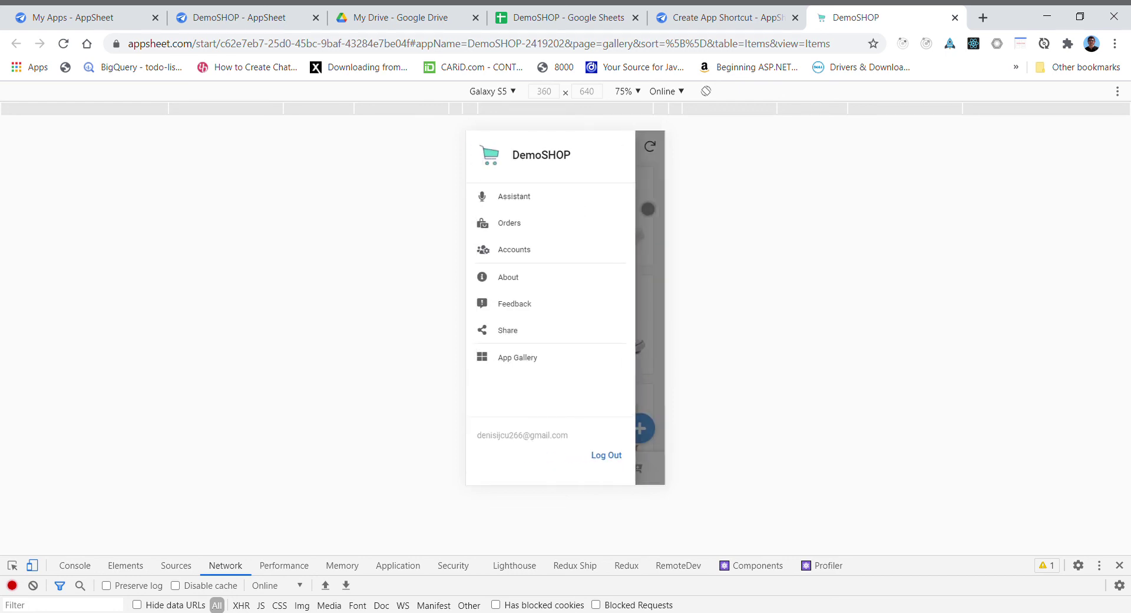
left_click(630, 204)
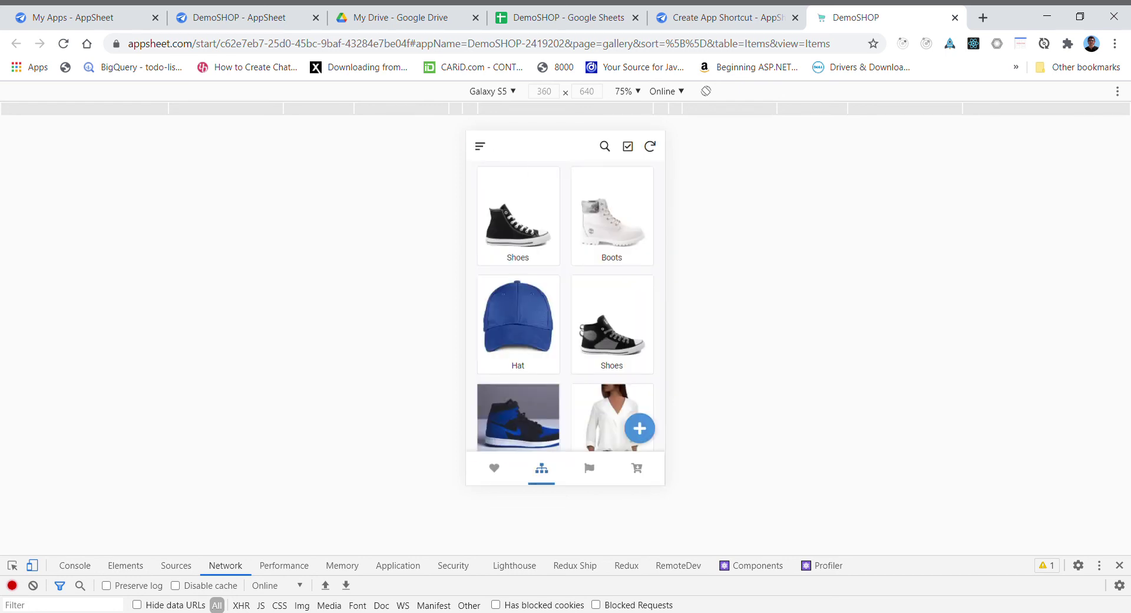
left_click(494, 467)
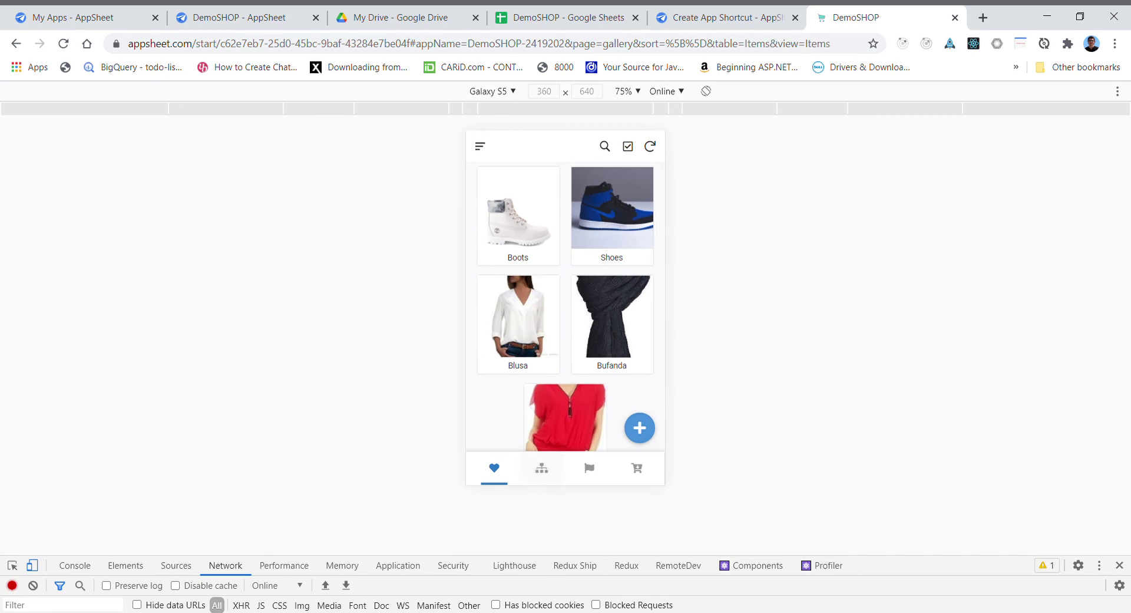
left_click(542, 468)
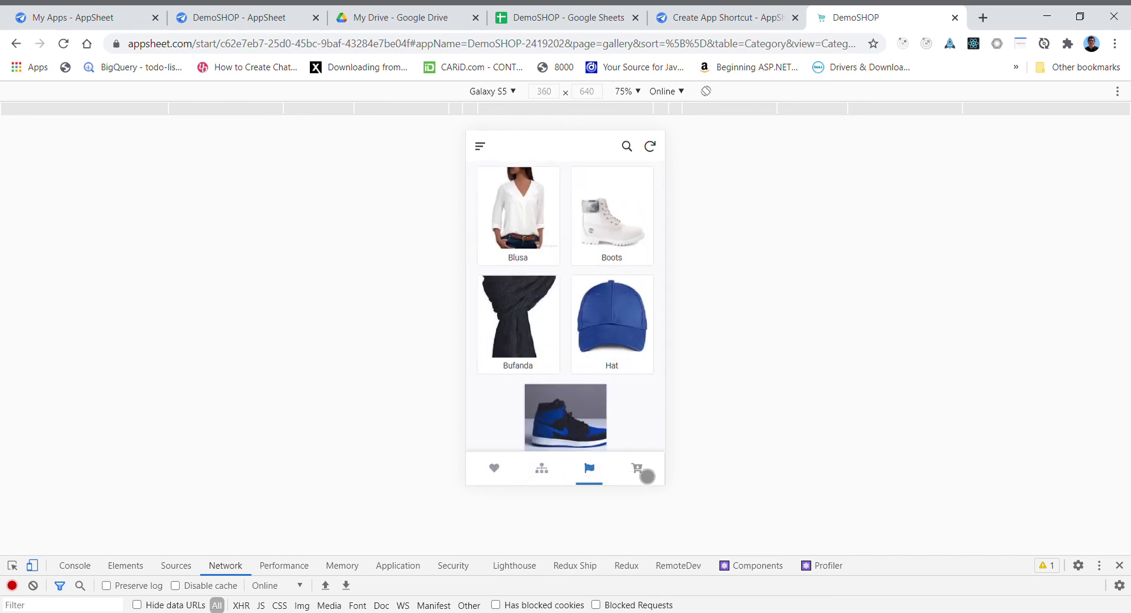
left_click(646, 473)
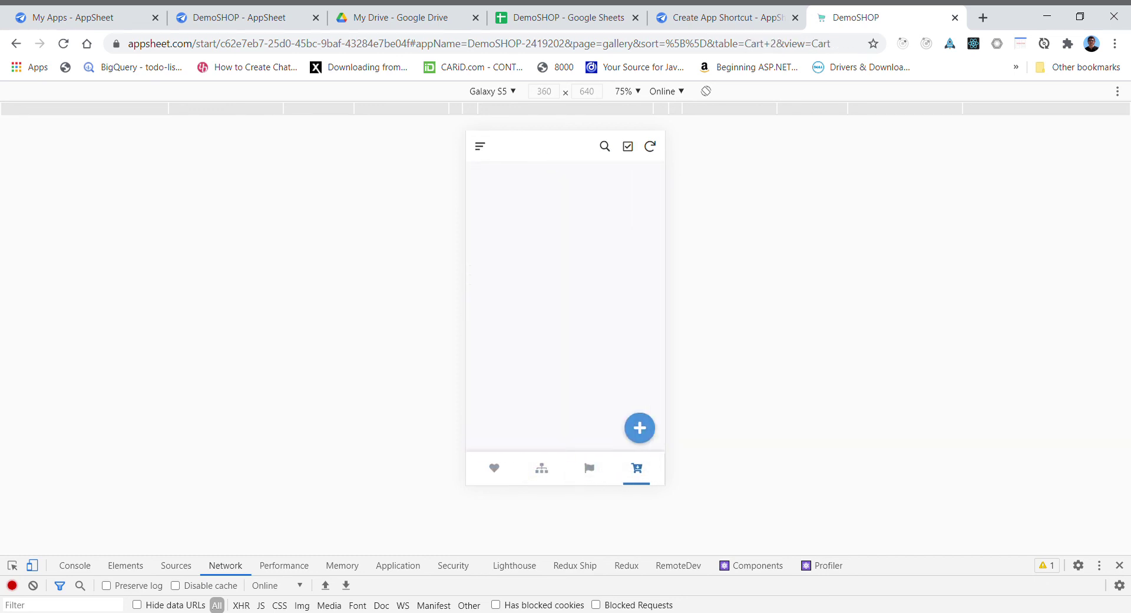
left_click(480, 146)
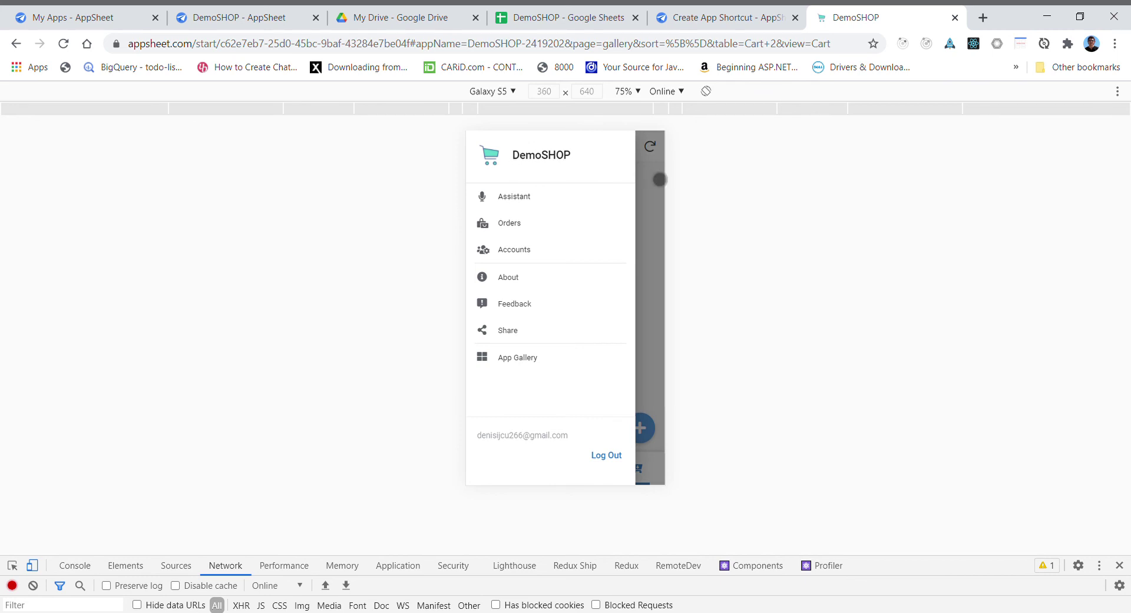
left_click(654, 181)
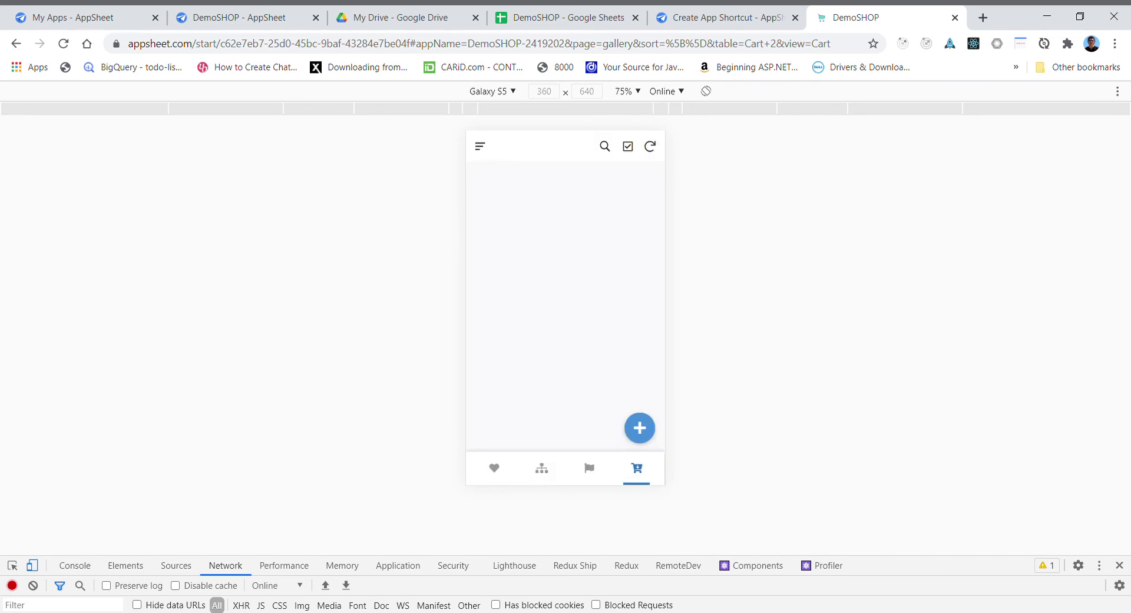
left_click(547, 469)
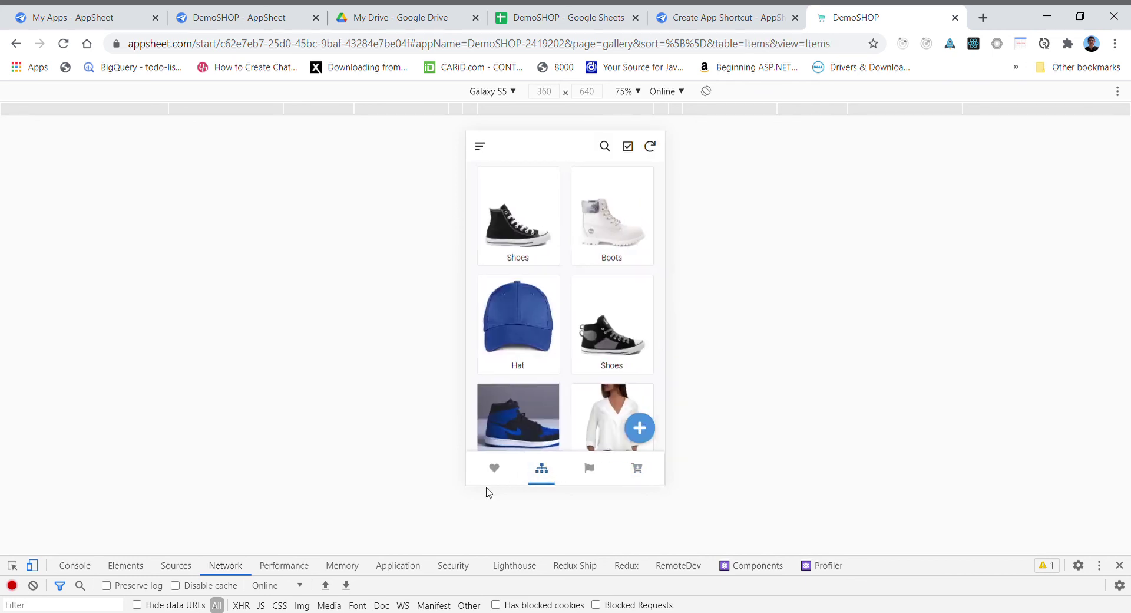
left_click(494, 468)
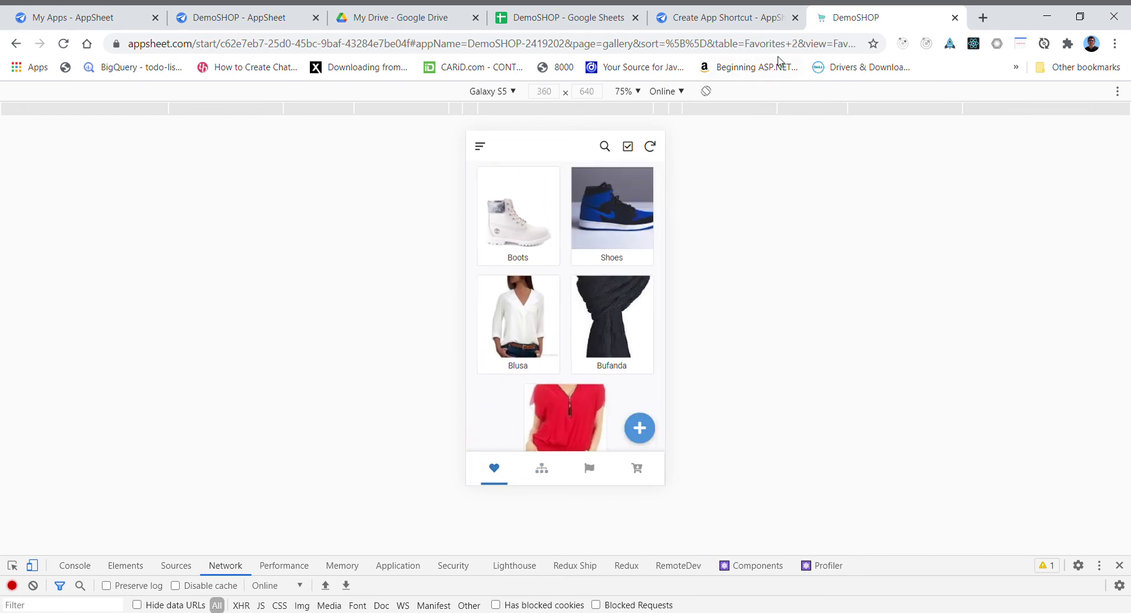